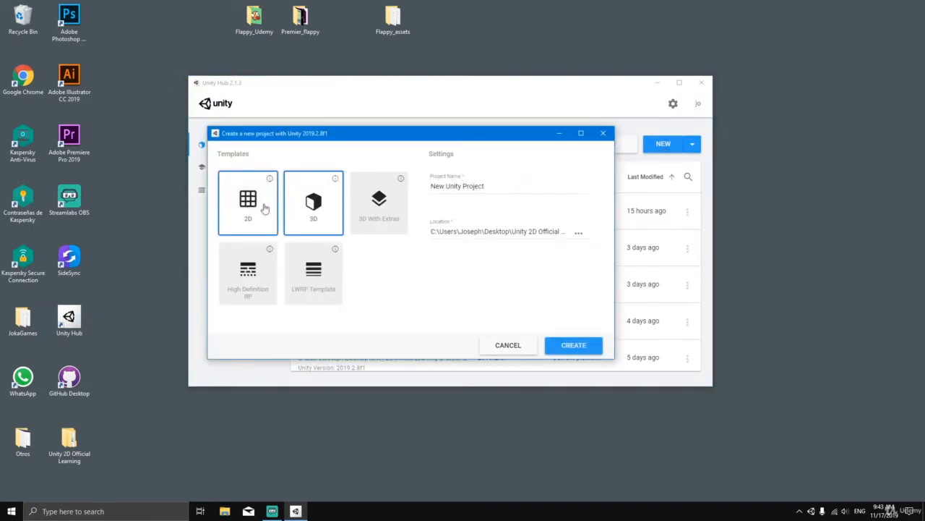
Create a new project from the 2D template, named Flappy Tutorial, in the preset Unity 2D Official Learning location
left_click(255, 207)
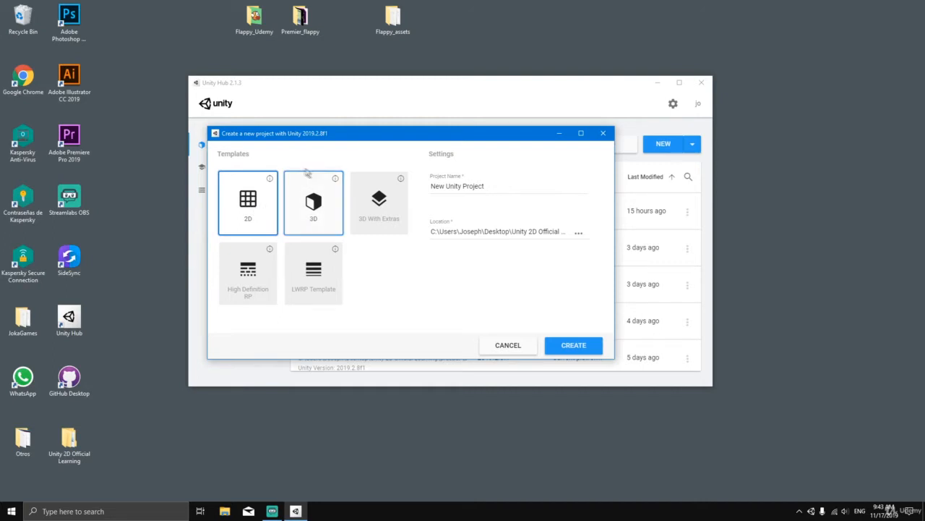
triple_click(499, 186)
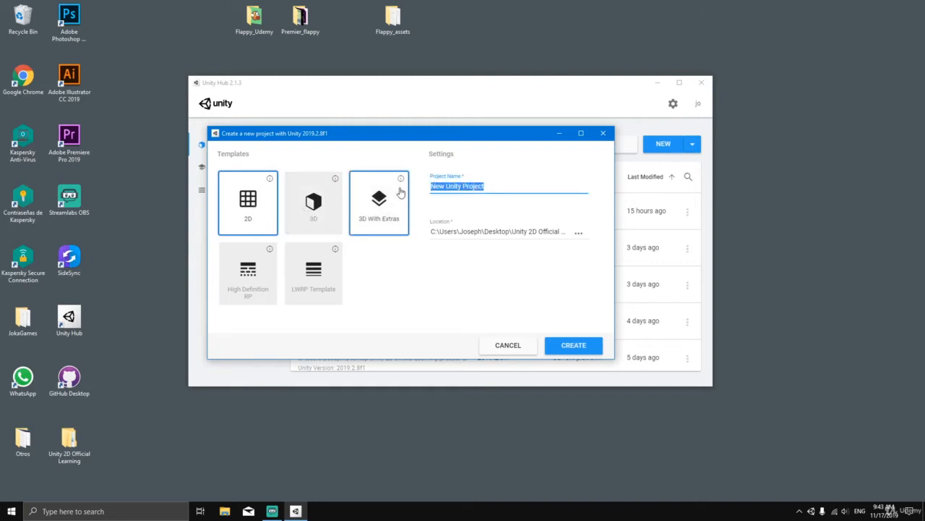
key("BackSpace")
type("Flappy Tutorial")
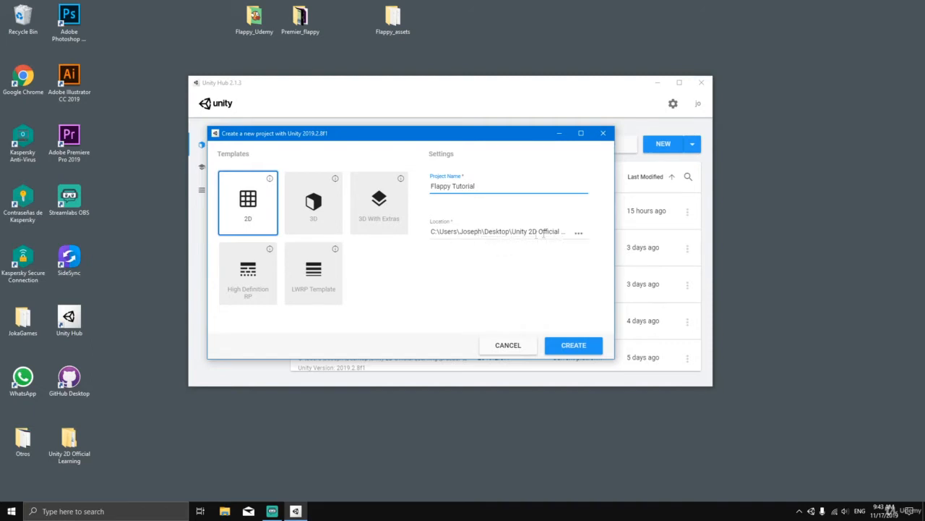
left_click(581, 236)
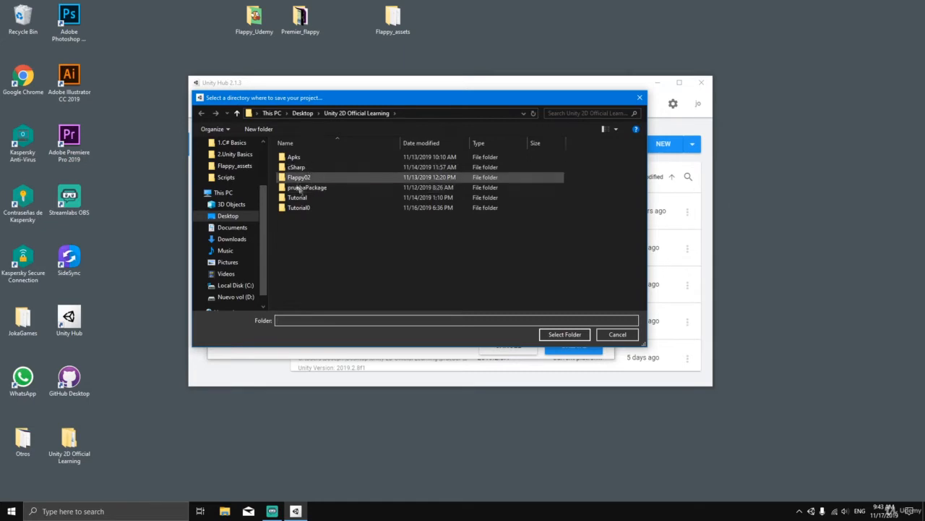
left_click(639, 98)
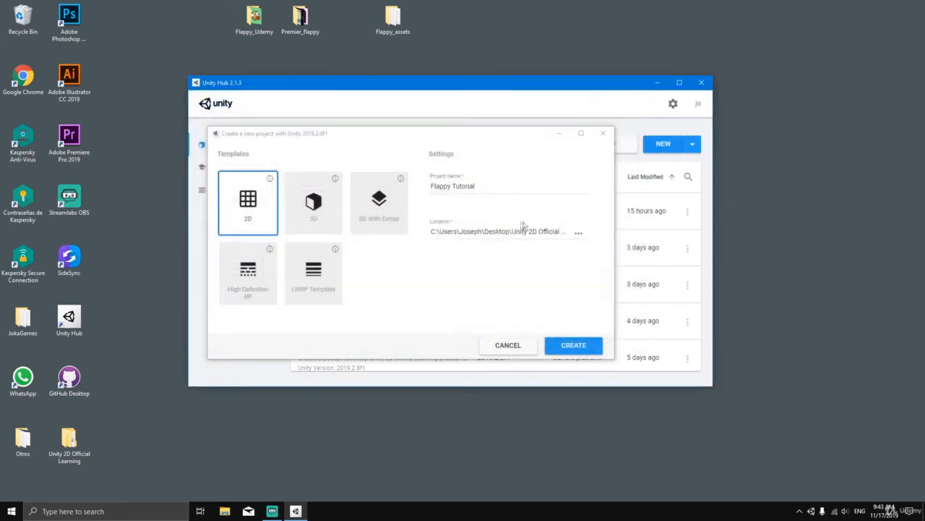
left_click(572, 347)
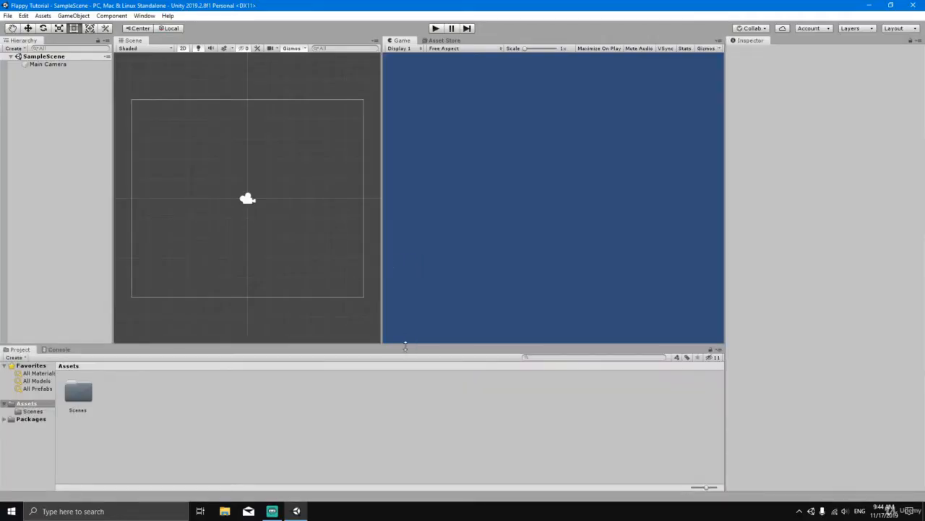
Switch the editor to the Default layout, then make the Scene area taller and the Hierarchy narrower
left_click(406, 344)
left_click_drag(406, 343, 406, 347)
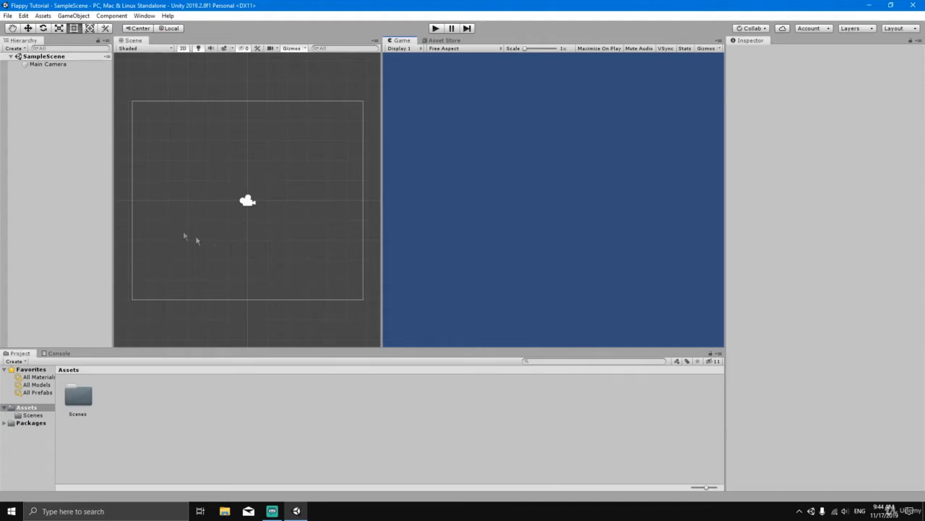
left_click(901, 28)
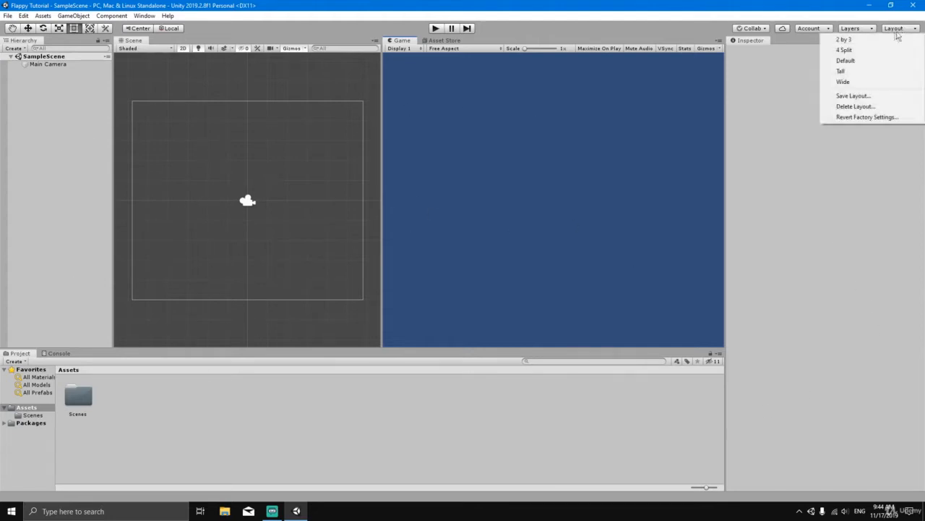
left_click(847, 61)
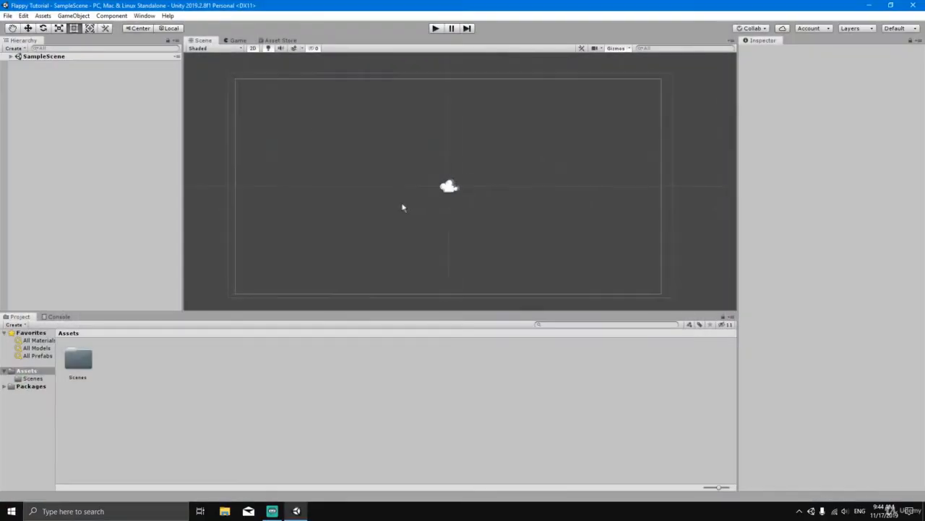
left_click_drag(427, 313, 428, 345)
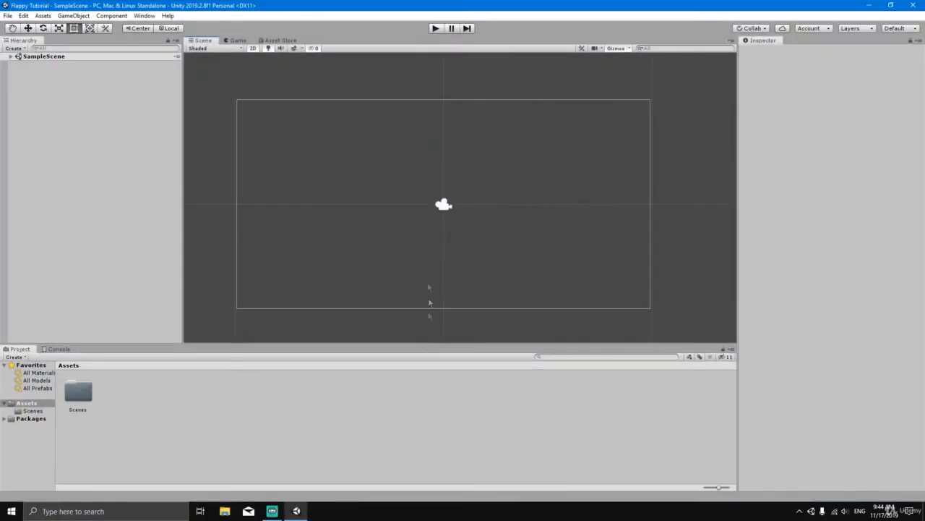
left_click_drag(181, 236, 146, 237)
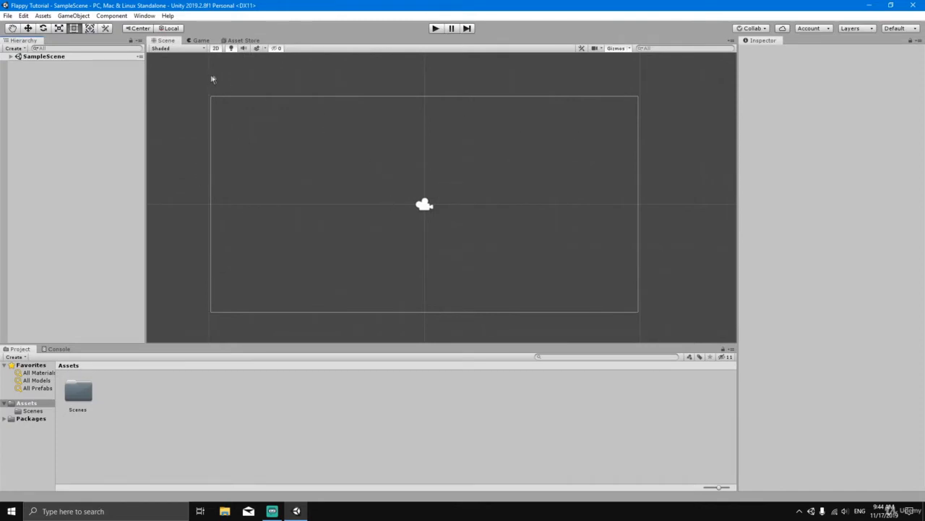
Dock the Game view beside the Scene view, on its left, and widen it so both views show together
left_click(200, 40)
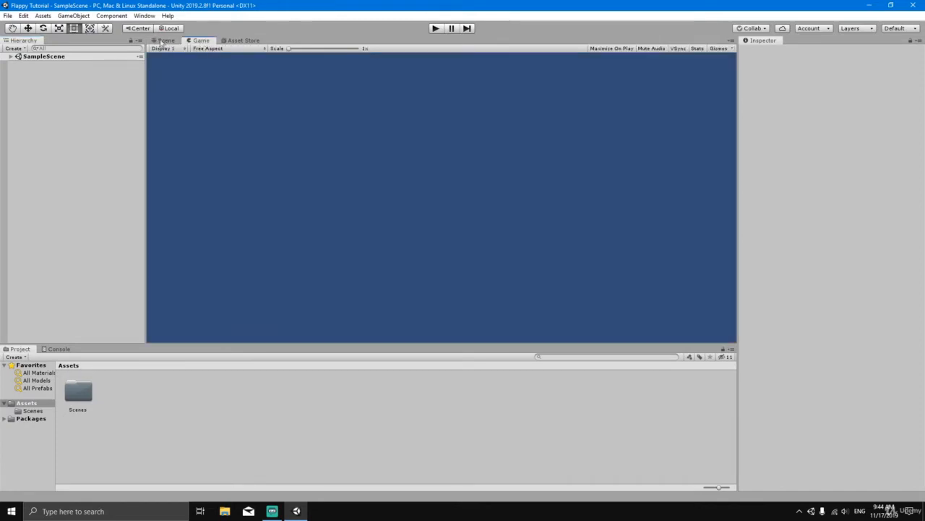
left_click(165, 41)
left_click(197, 41)
left_click_drag(201, 41, 205, 124)
left_click_drag(341, 167, 382, 170)
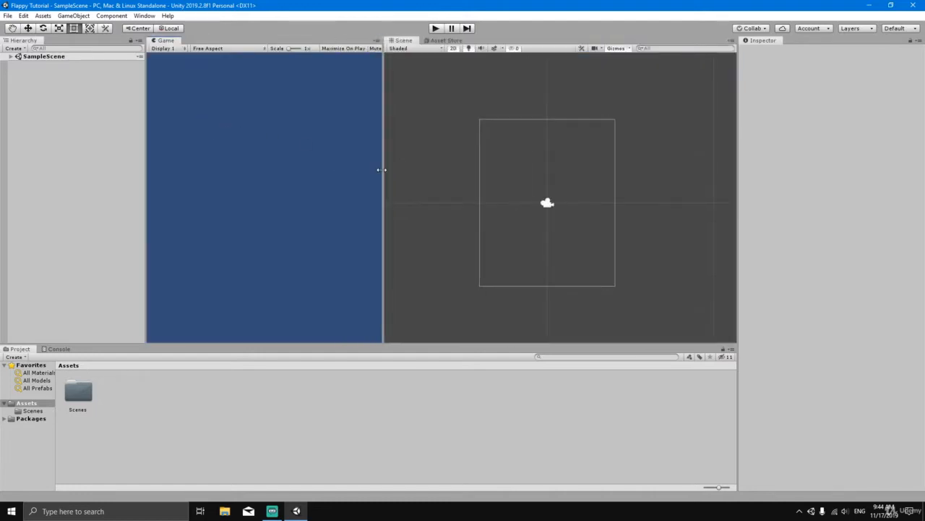
middle_click_drag(496, 181, 461, 174)
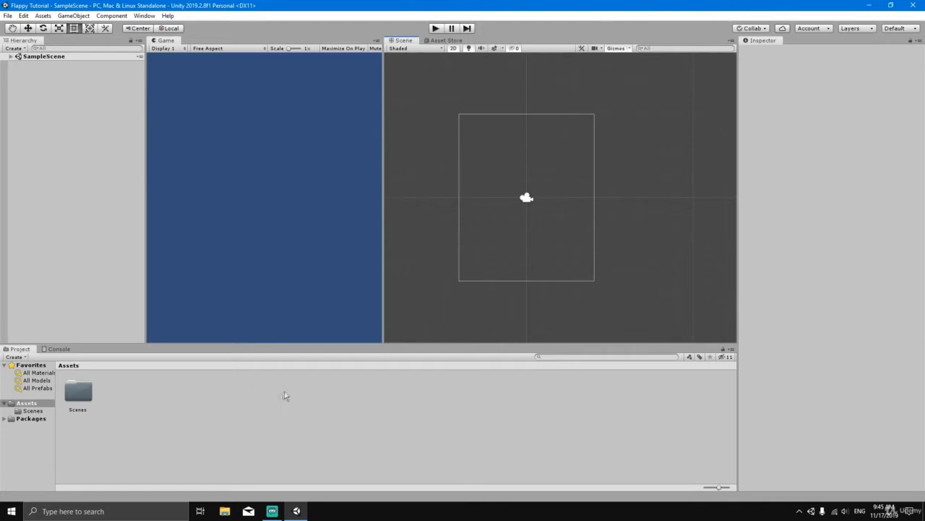
Switch to File Explorer and open the Sprites folder inside Flappy_assets on the Desktop
left_click(225, 510)
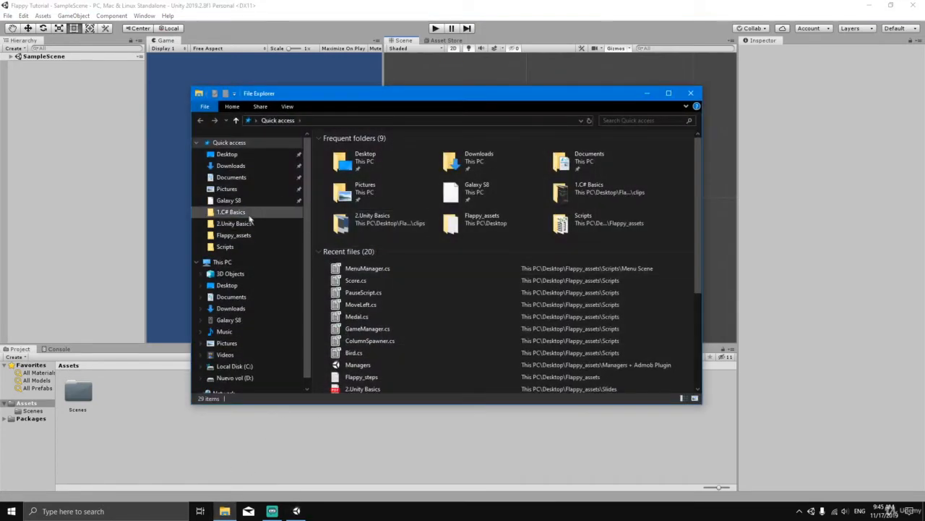
left_click(245, 155)
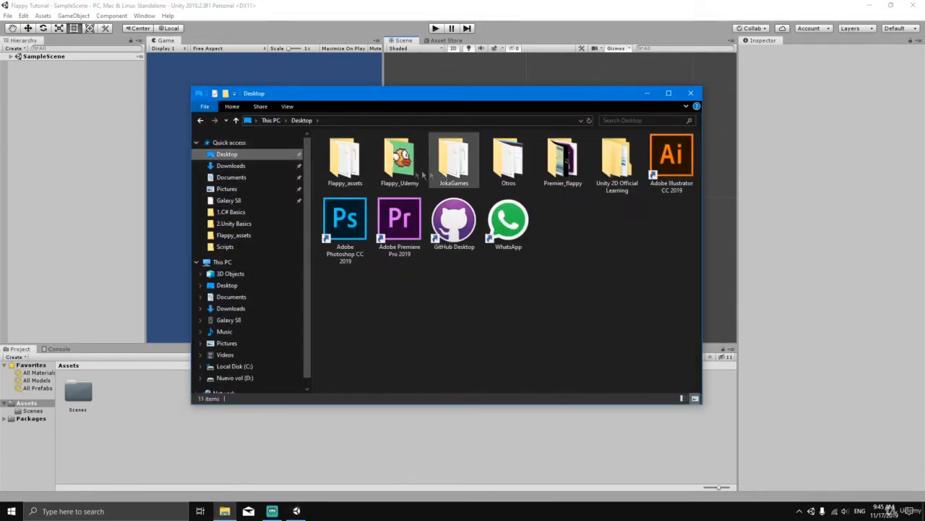
left_click(354, 172)
double_click(356, 173)
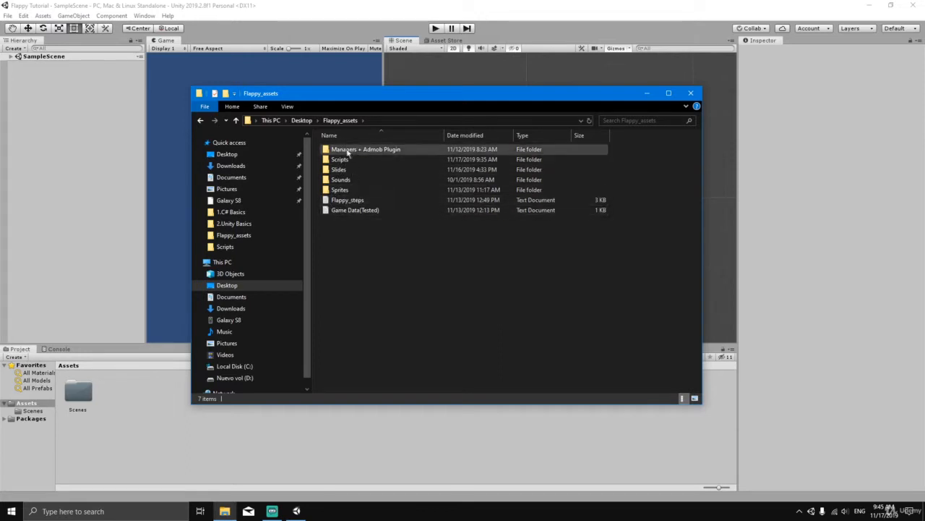
left_click_drag(402, 102, 406, 125)
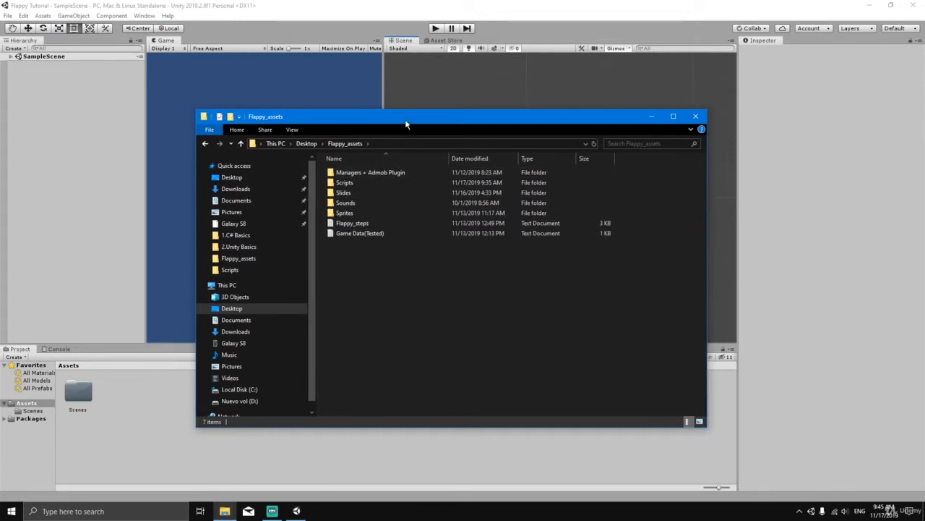
double_click(348, 214)
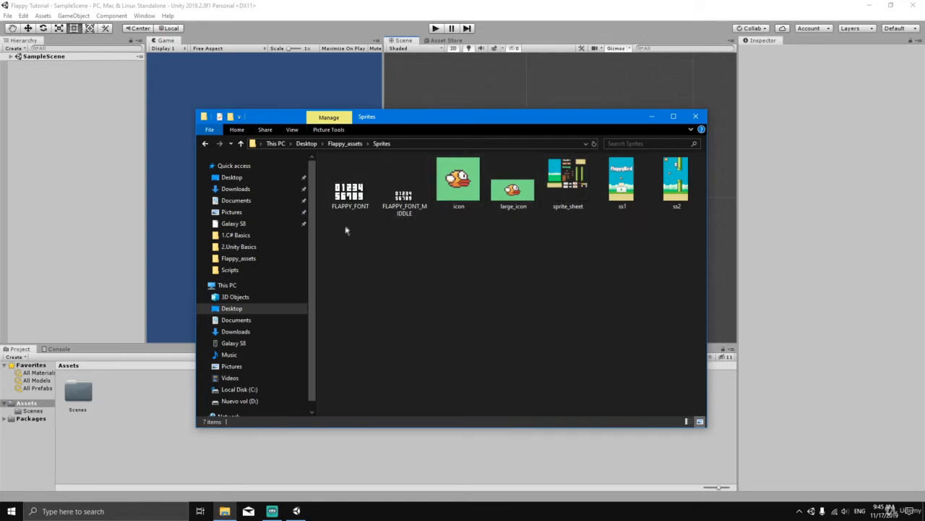
Import the FLAPPY_FONT, FLAPPY_FONT_MIDDLE and sprite_sheet images into the Unity project's Assets folder
left_click(569, 195)
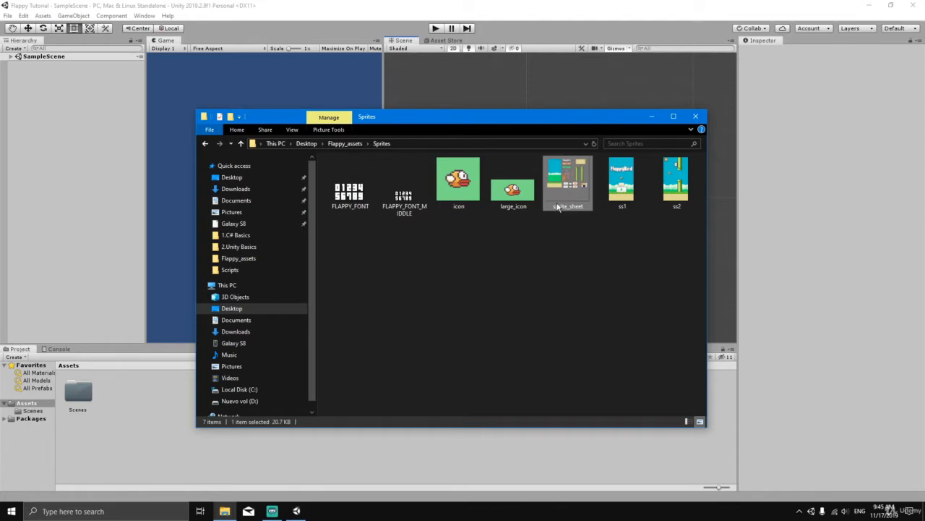
left_click(352, 200, "ctrl")
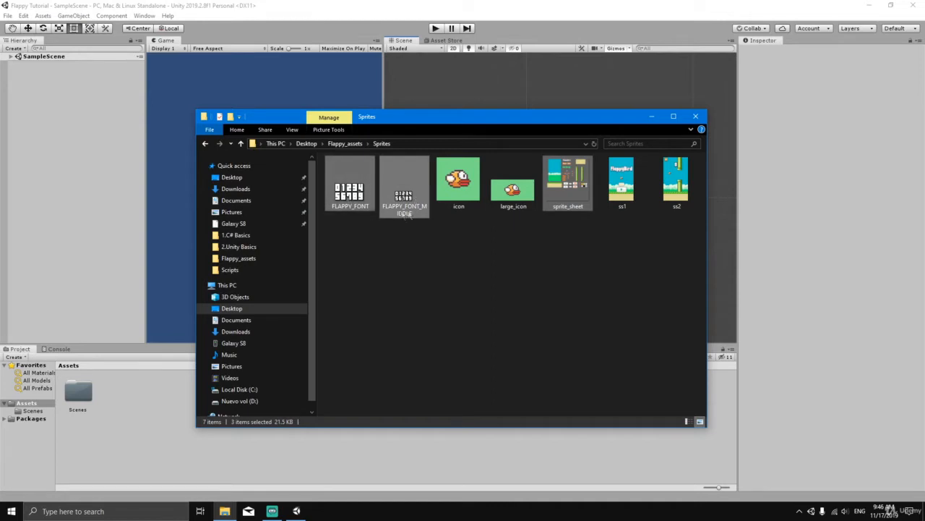
left_click_drag(443, 118, 515, 95)
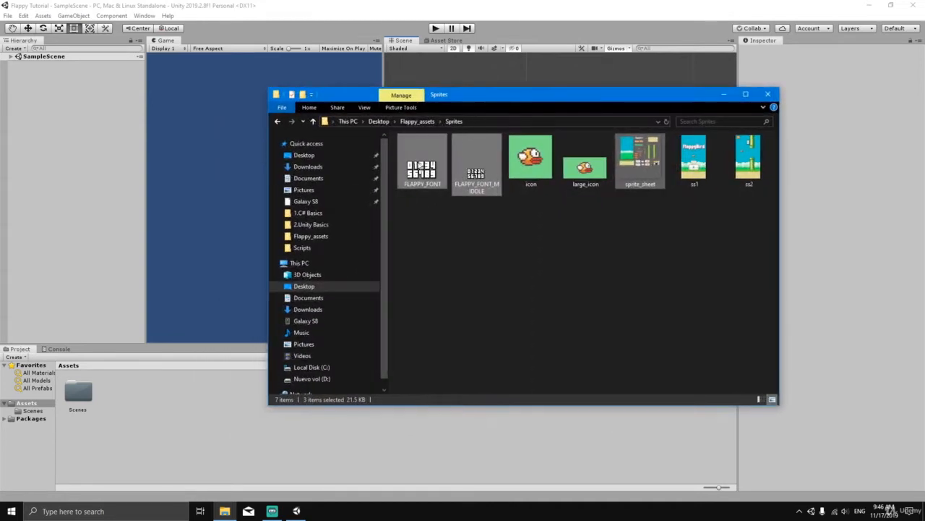
left_click_drag(426, 158, 153, 403)
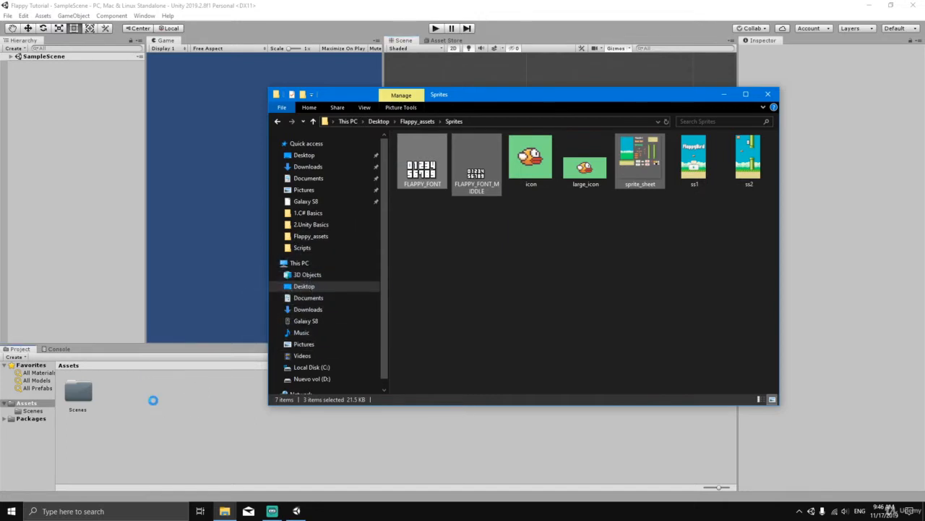
left_click(725, 95)
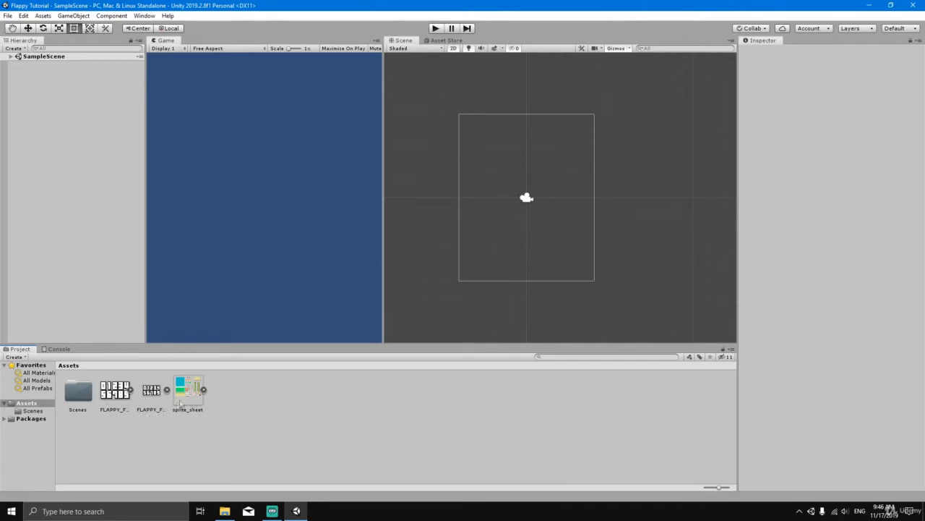
Create a new folder named sprites in the project's Assets
right_click(228, 396)
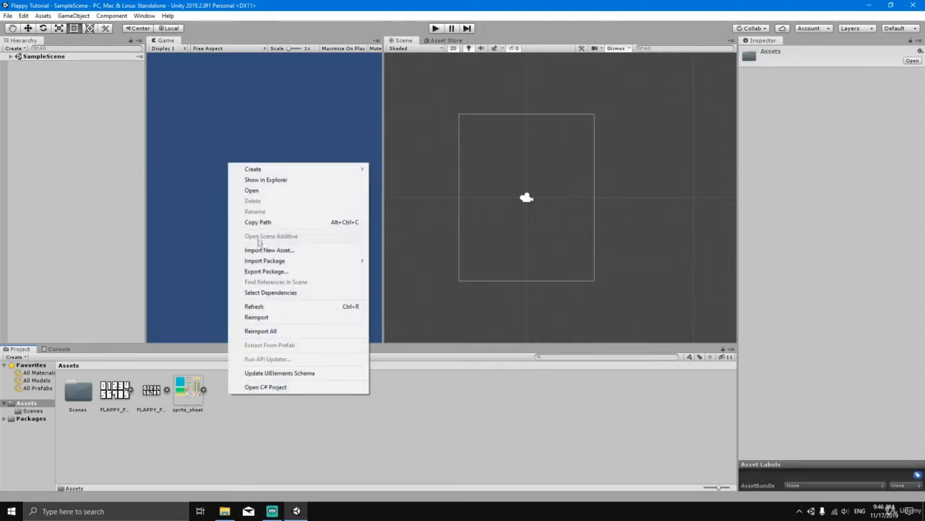
mouse_move(271, 173)
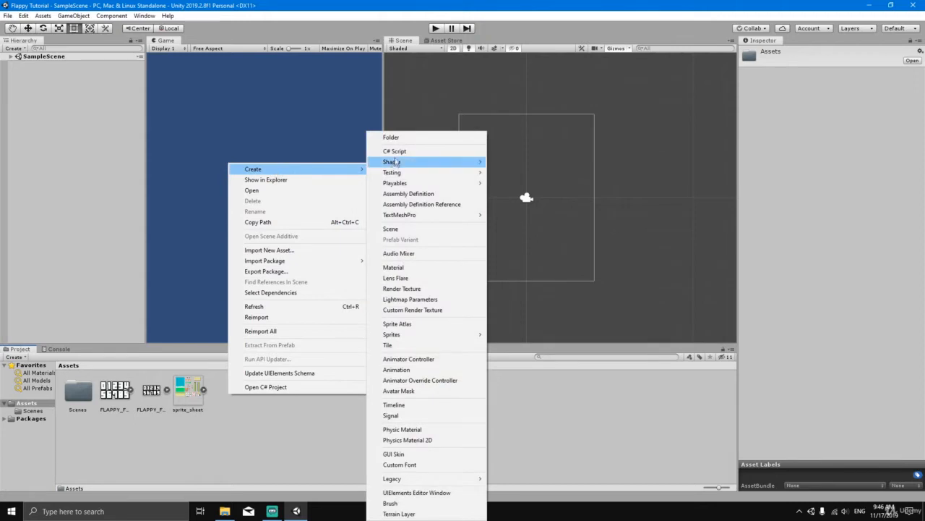
left_click(405, 136)
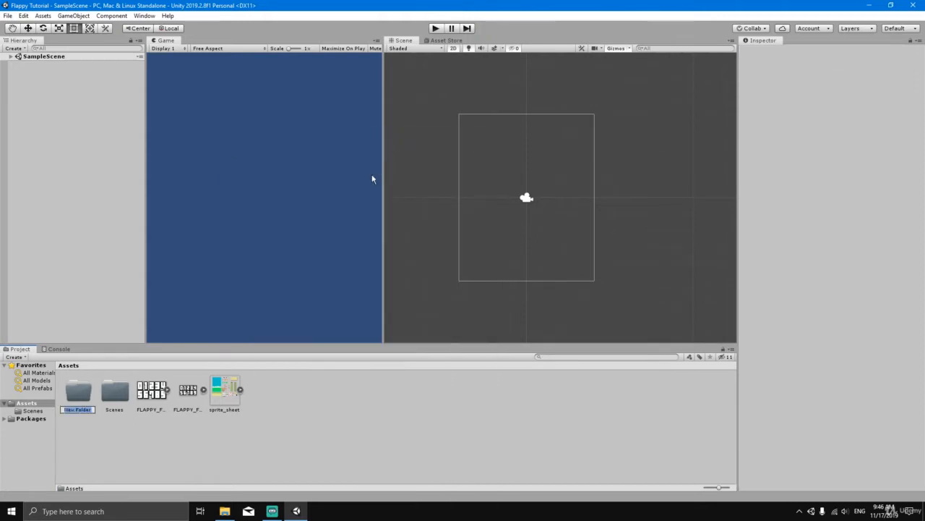
type("S")
key("Return")
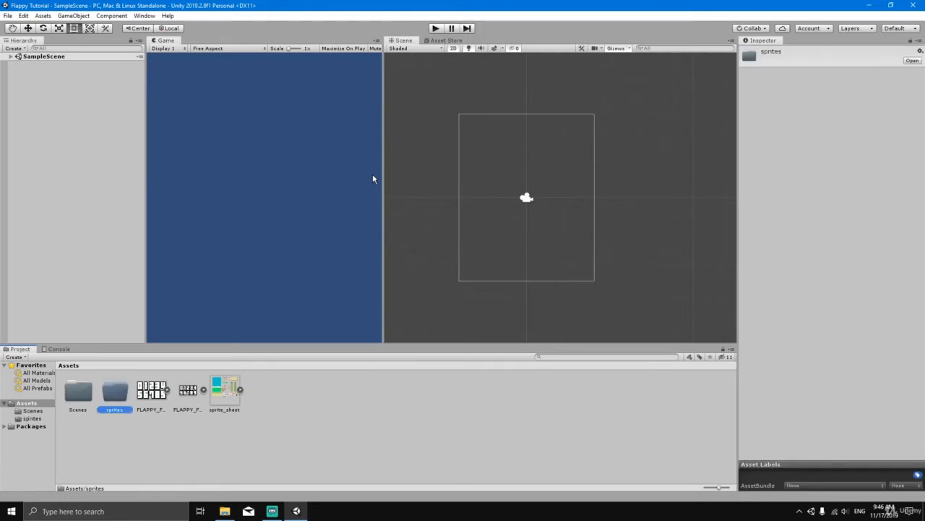
Move the two Flappy font textures and sprite_sheet from Assets into the sprites folder
left_click(159, 393)
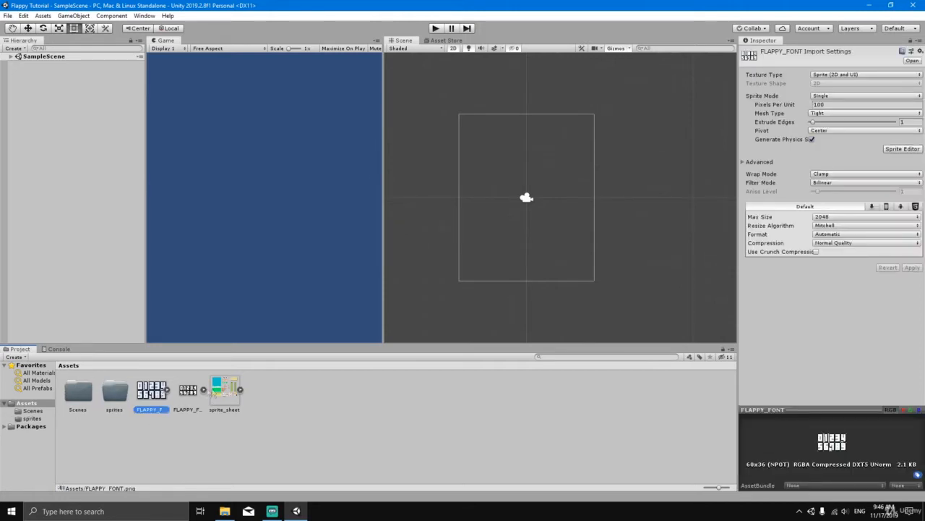
left_click(217, 394, "shift")
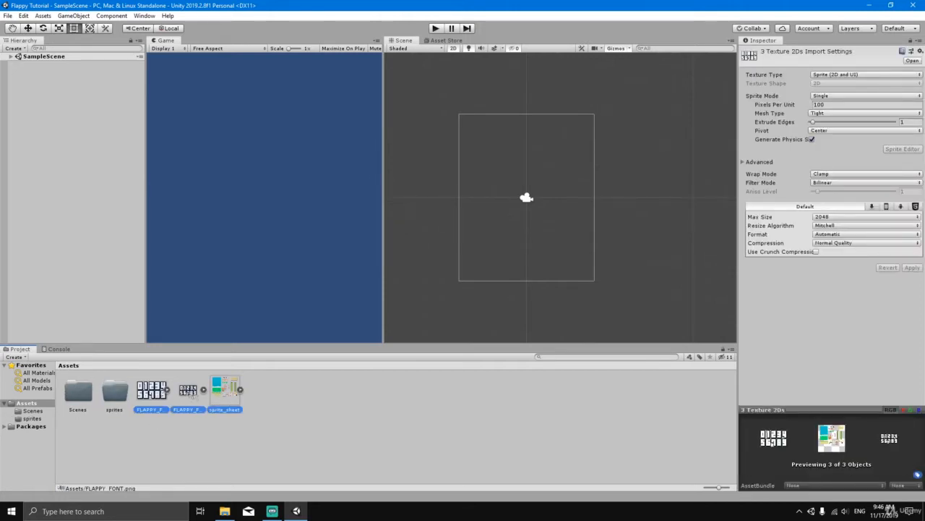
left_click(163, 426)
left_click(163, 392)
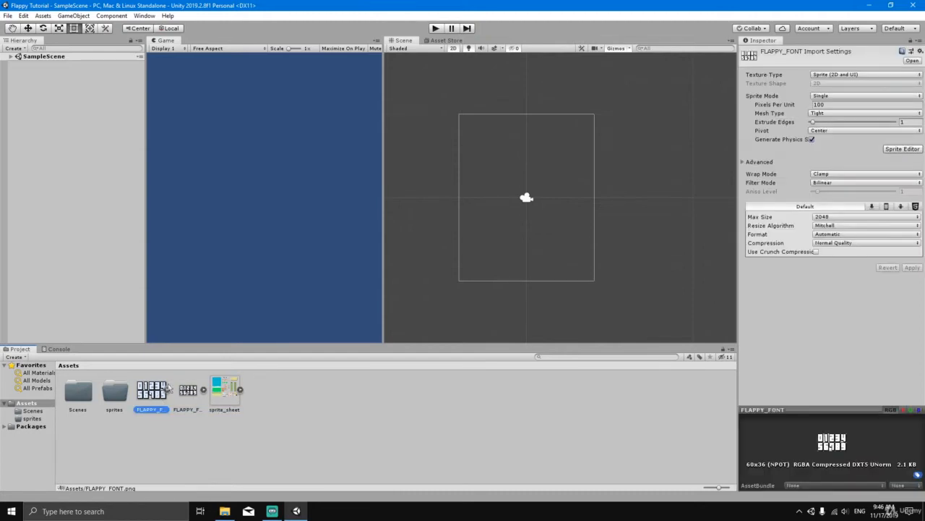
left_click(221, 395, "shift")
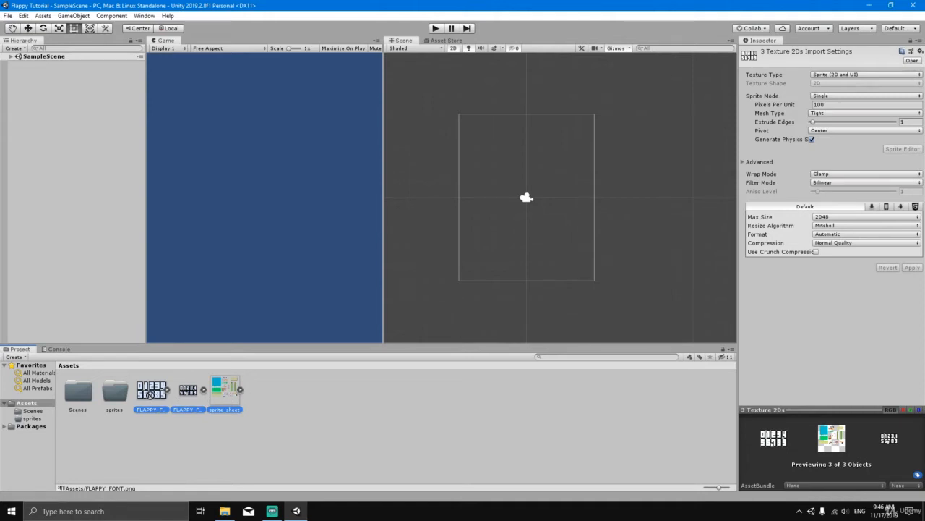
left_click_drag(149, 394, 112, 396)
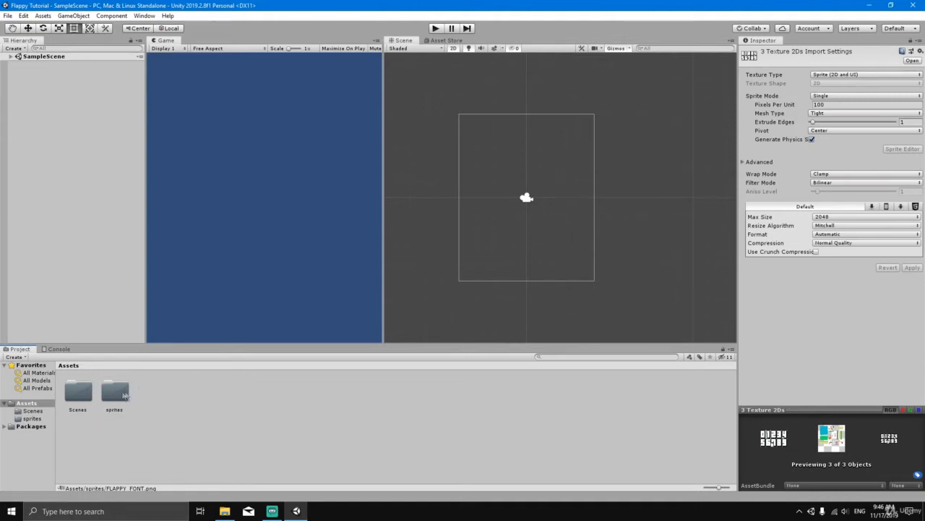
Open the sprites folder, select sprite_sheet, and widen the Inspector so its import settings are fully readable
double_click(114, 394)
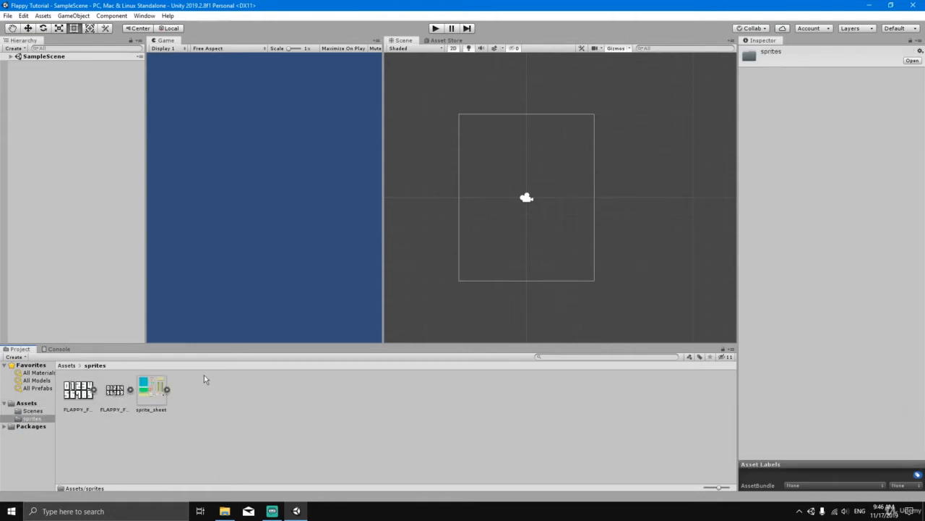
left_click(152, 393)
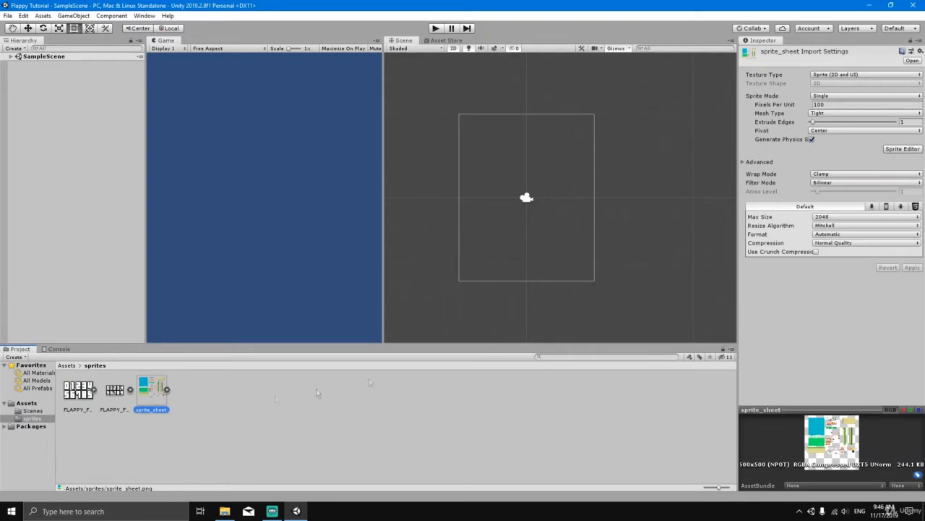
left_click_drag(736, 171, 693, 170)
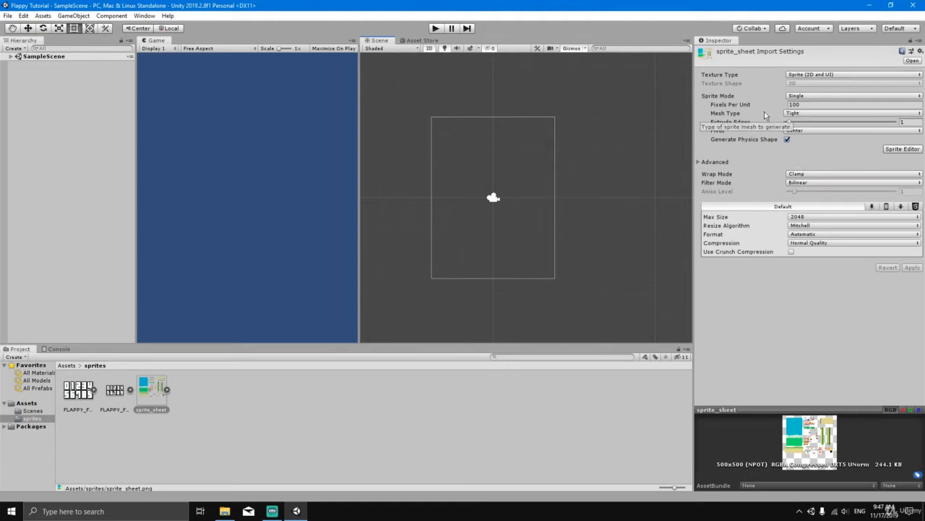
Set sprite_sheet's Sprite Mode to Multiple, Filter Mode to Point (no filter) and Compression to None, and apply the import settings
mouse_move(762, 107)
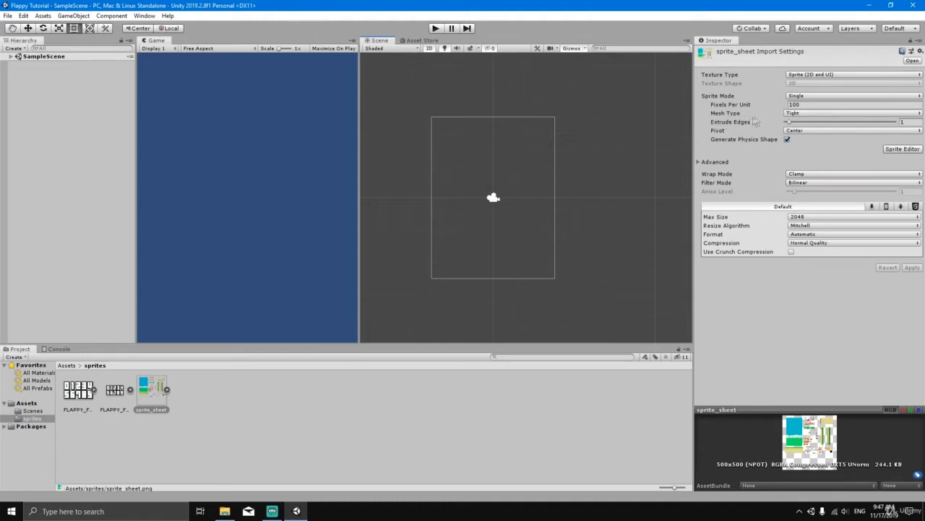
mouse_move(780, 122)
left_click(811, 101)
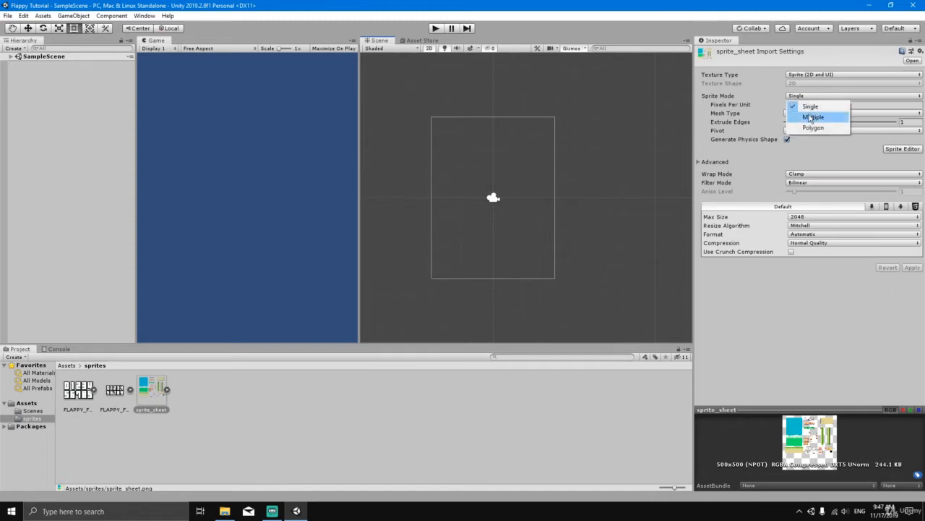
left_click(811, 118)
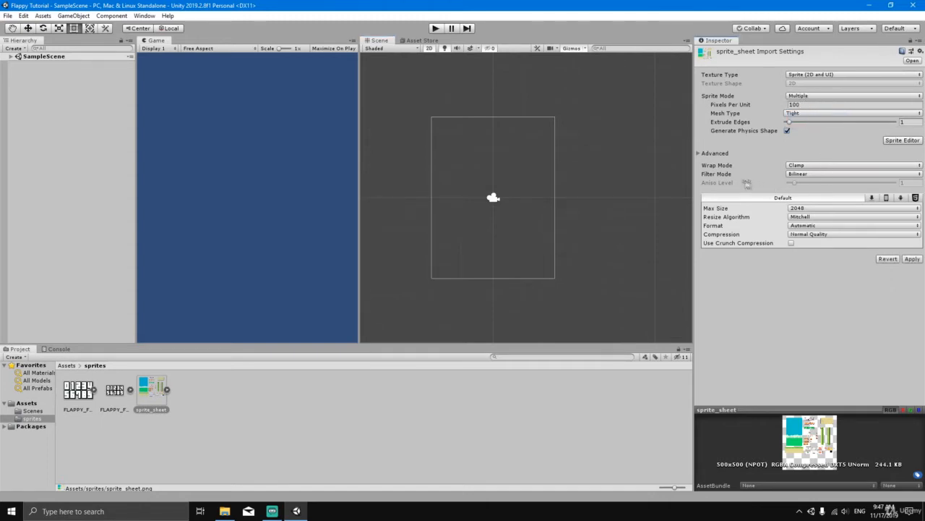
left_click(801, 174)
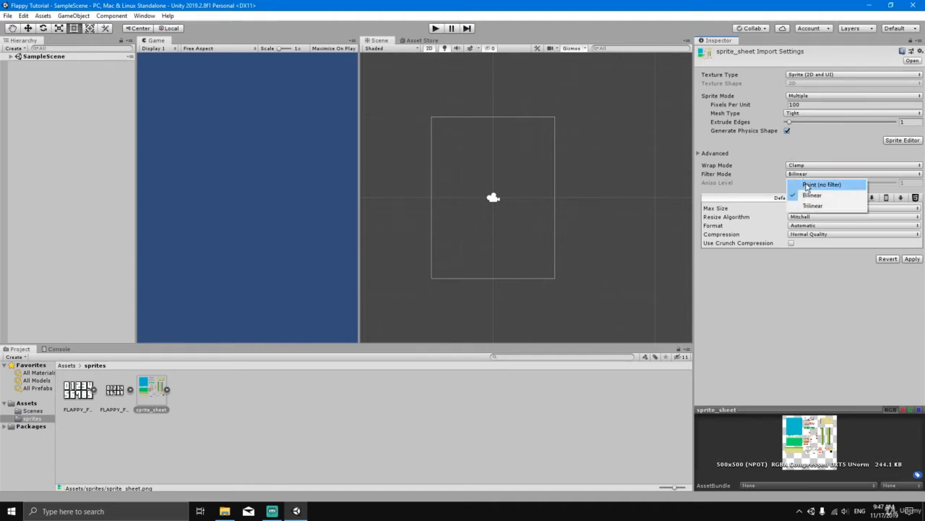
left_click(807, 186)
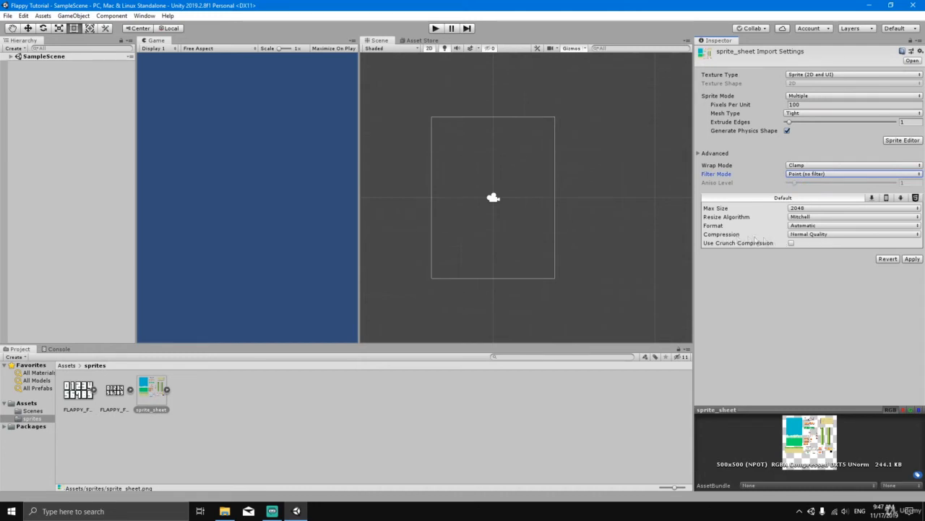
left_click(804, 237)
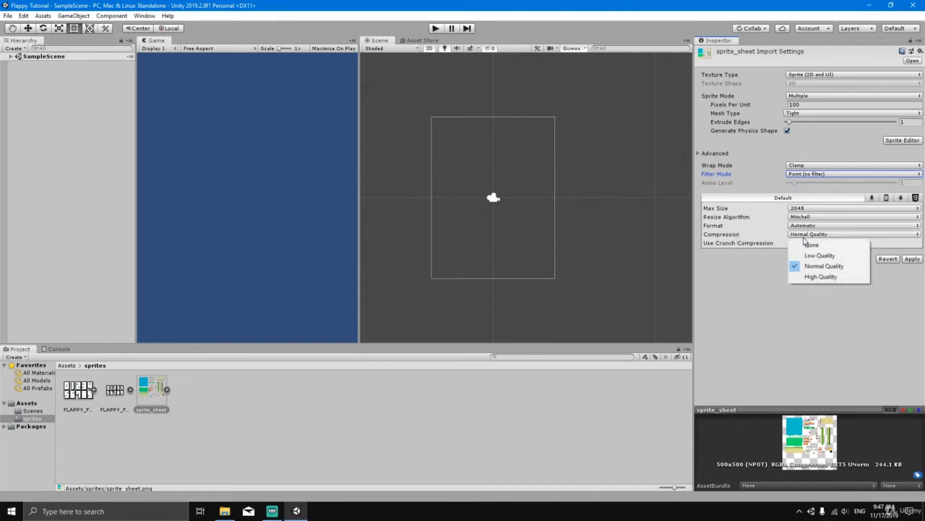
left_click(810, 246)
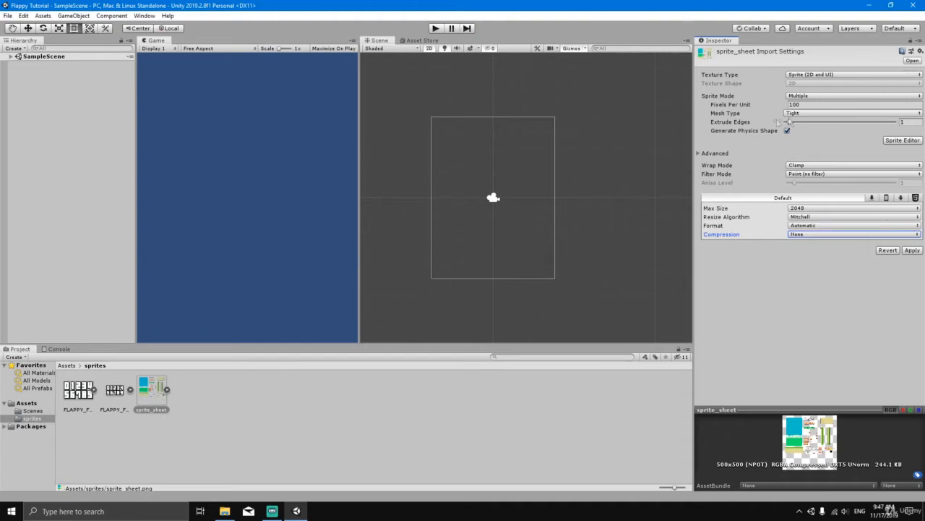
left_click(912, 250)
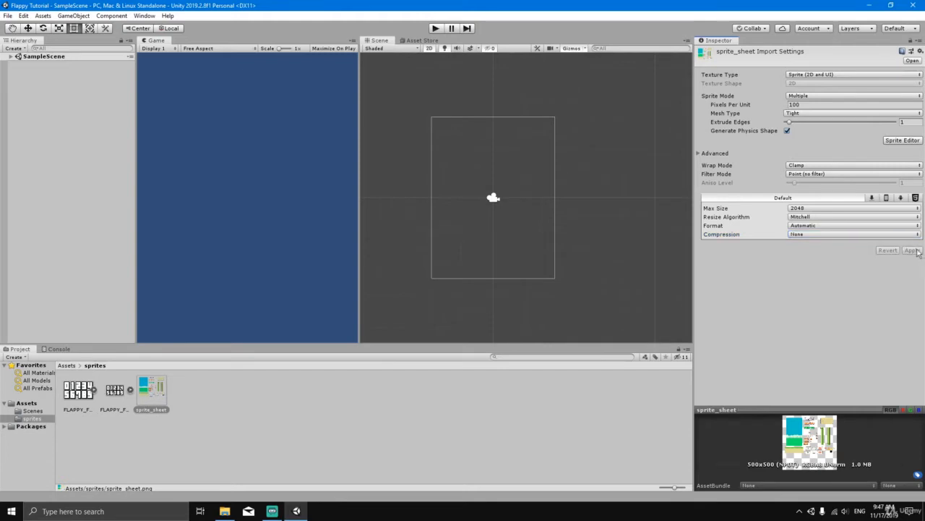
Slice sprite_sheet in the Sprite Editor with type Automatic, pivot Center and method Delete Existing, and apply the slices
left_click(901, 140)
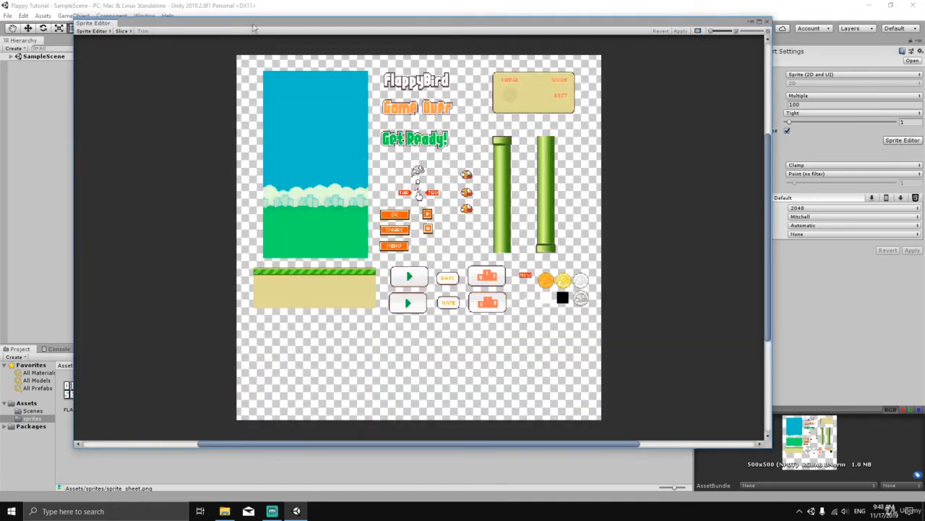
left_click_drag(253, 28, 254, 25)
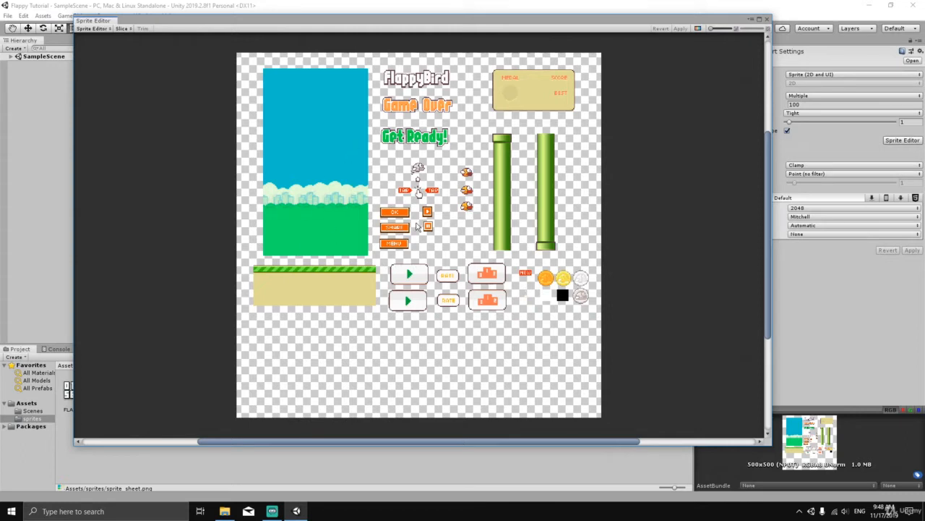
left_click(122, 29)
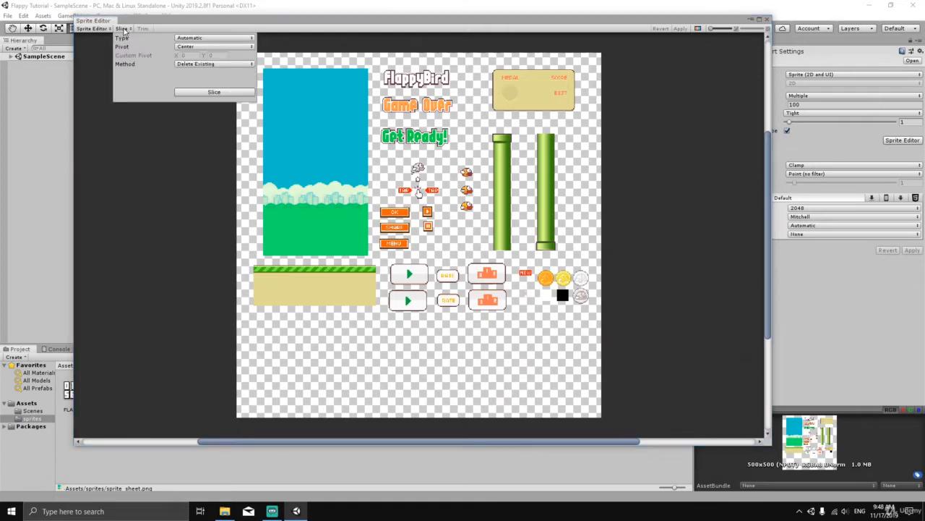
left_click(210, 92)
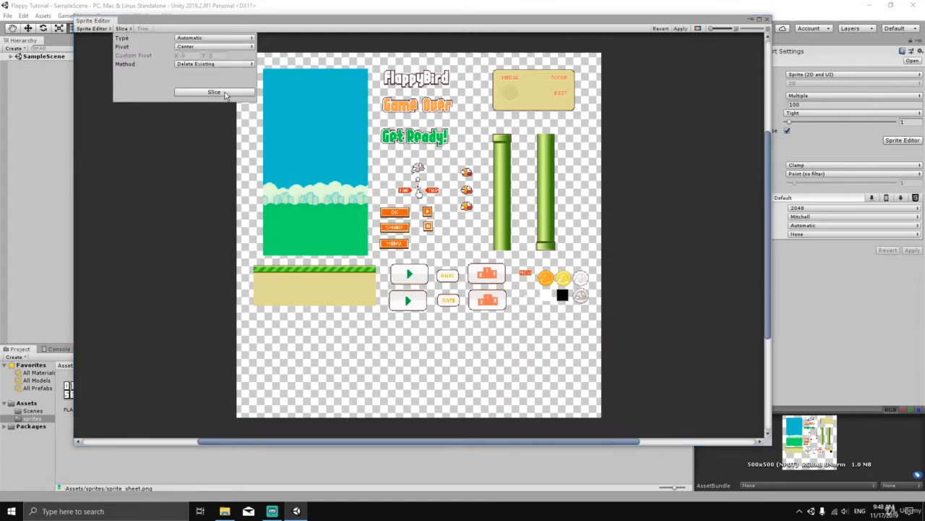
left_click(682, 29)
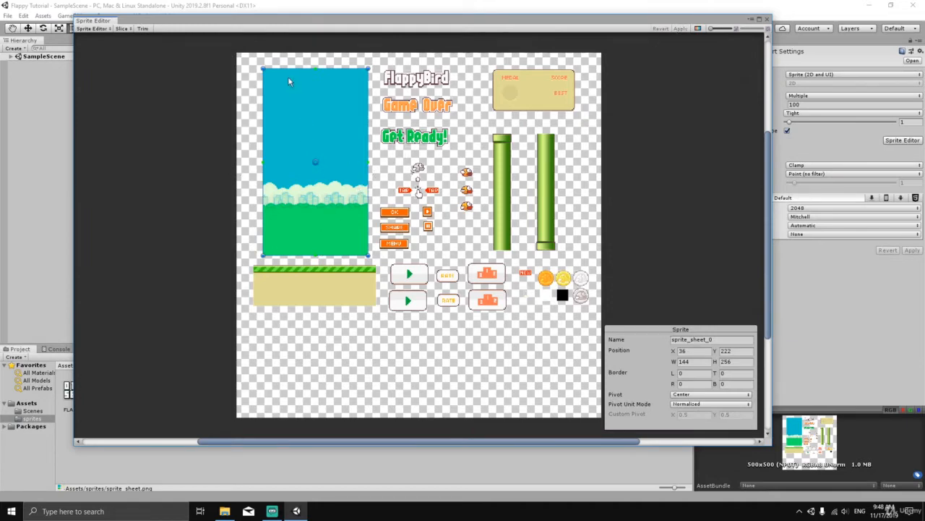
Select the ground sprite's slice and shift its frame slightly down to Y 152
scroll(325, 126, "up", 2)
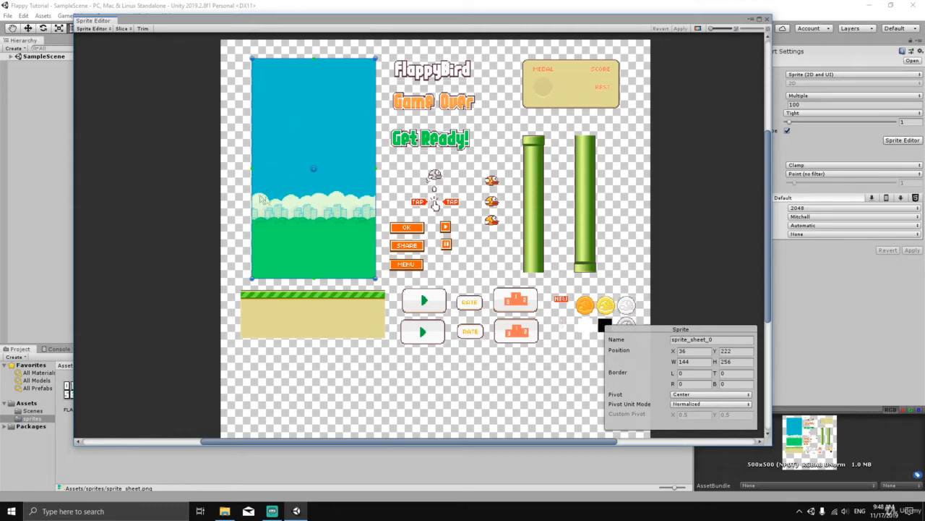
left_click(297, 314)
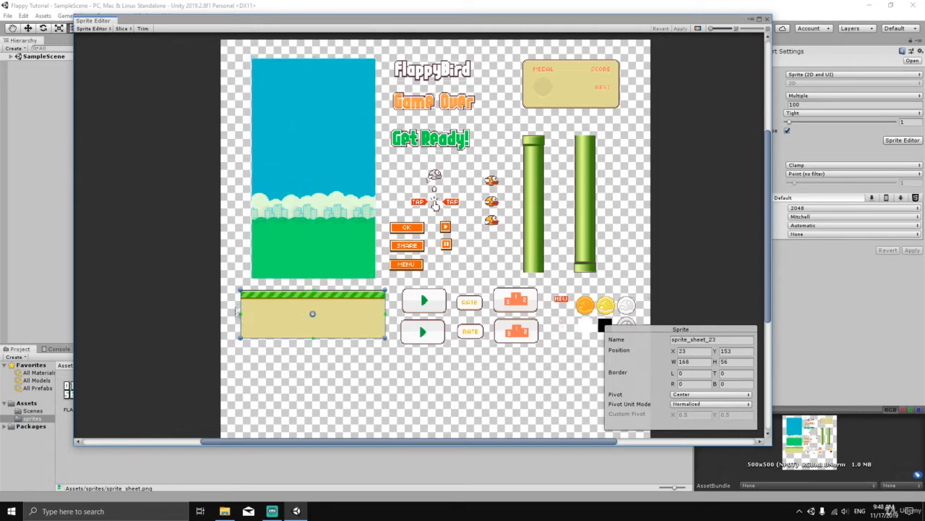
scroll(273, 339, "up", 1)
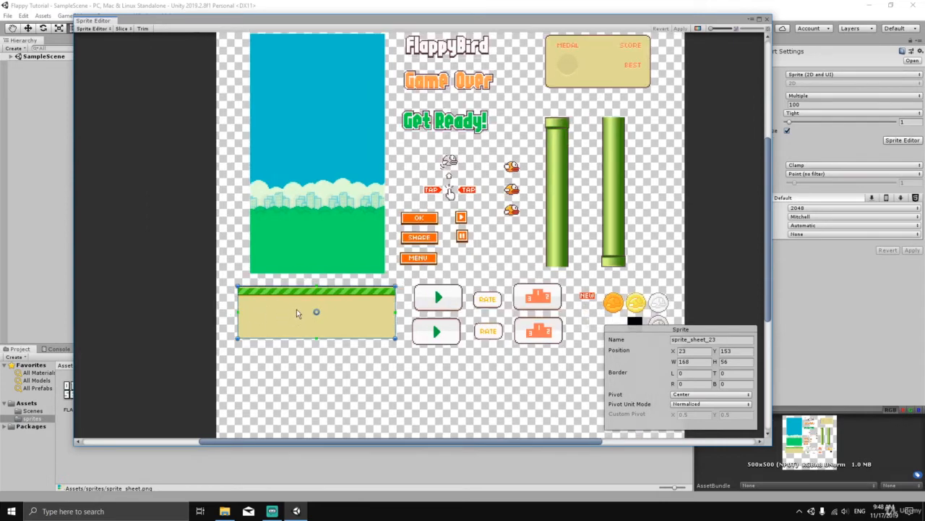
mouse_move(297, 308)
left_mouse_down()
mouse_move(340, 324)
mouse_move(347, 293)
mouse_move(337, 283)
mouse_move(277, 324)
mouse_move(326, 375)
mouse_move(334, 358)
mouse_move(302, 326)
mouse_move(336, 370)
mouse_move(295, 336)
mouse_move(295, 313)
left_mouse_up()
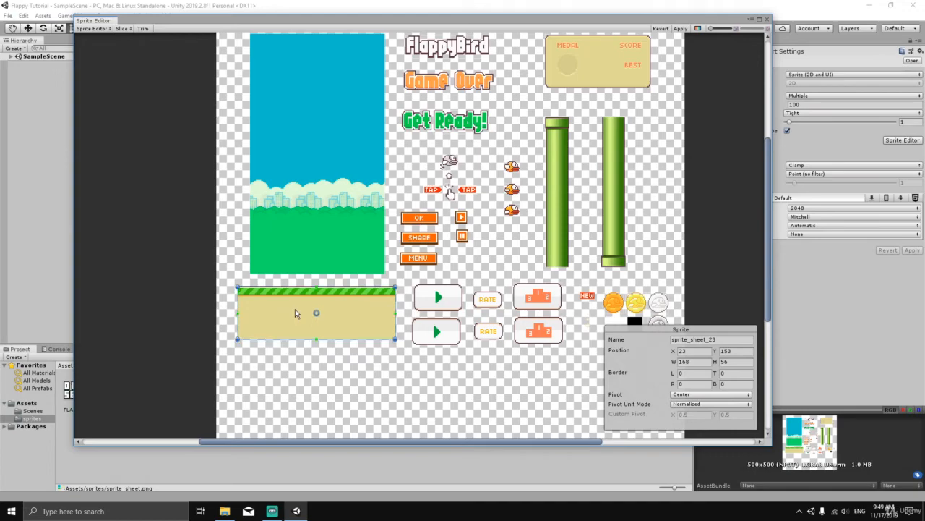
scroll(295, 313, "up", 5)
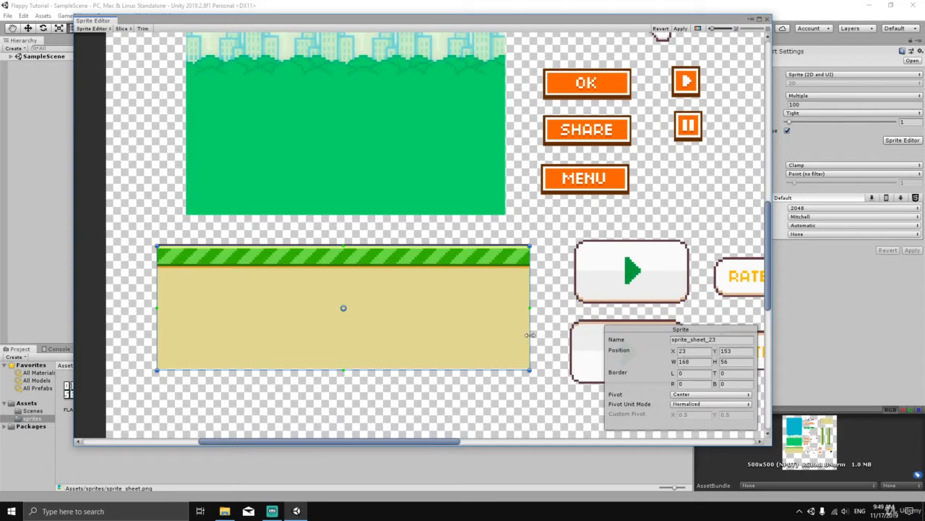
mouse_move(530, 334)
left_mouse_down()
mouse_move(492, 331)
mouse_move(529, 329)
left_mouse_up()
Raise the lower edge of the ground slice to the sprite's border, at Y 153 with a height of 55
scroll(552, 316, "down", 2)
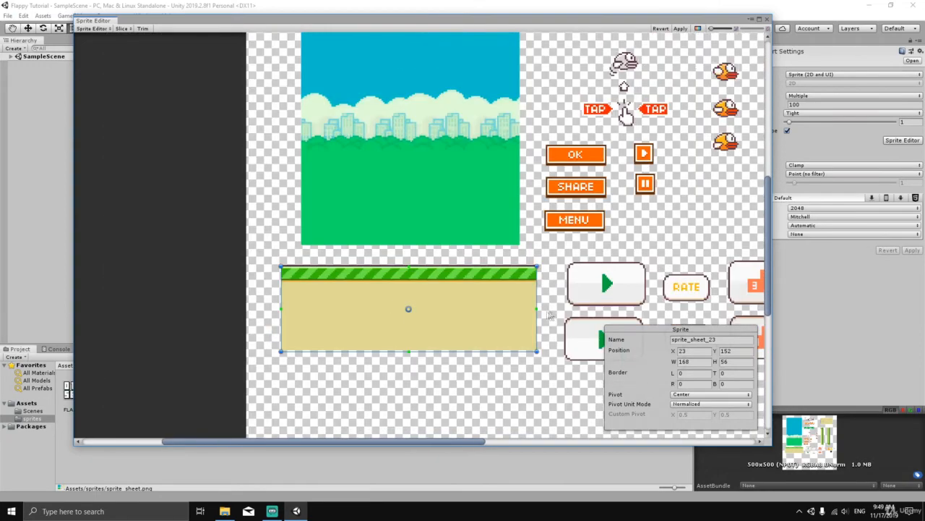
scroll(474, 315, "down", 2)
scroll(458, 342, "up", 5)
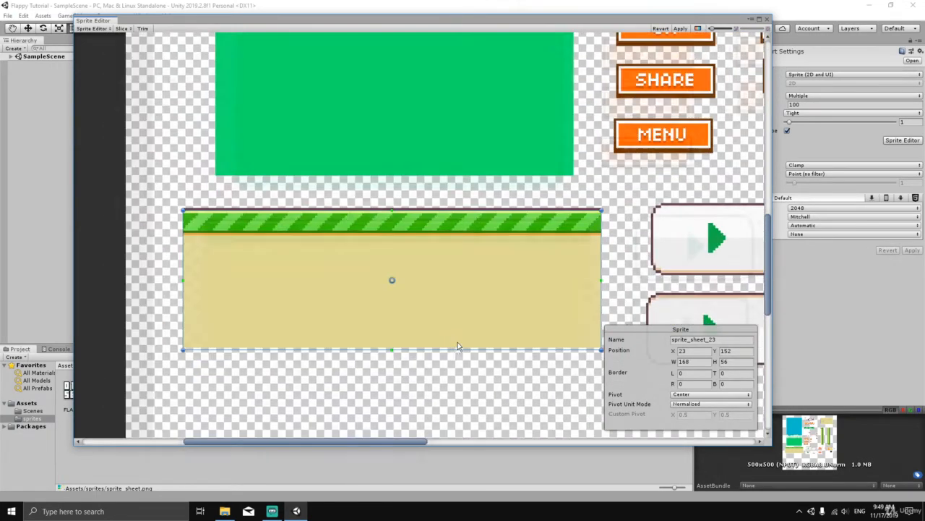
scroll(448, 350, "up", 3)
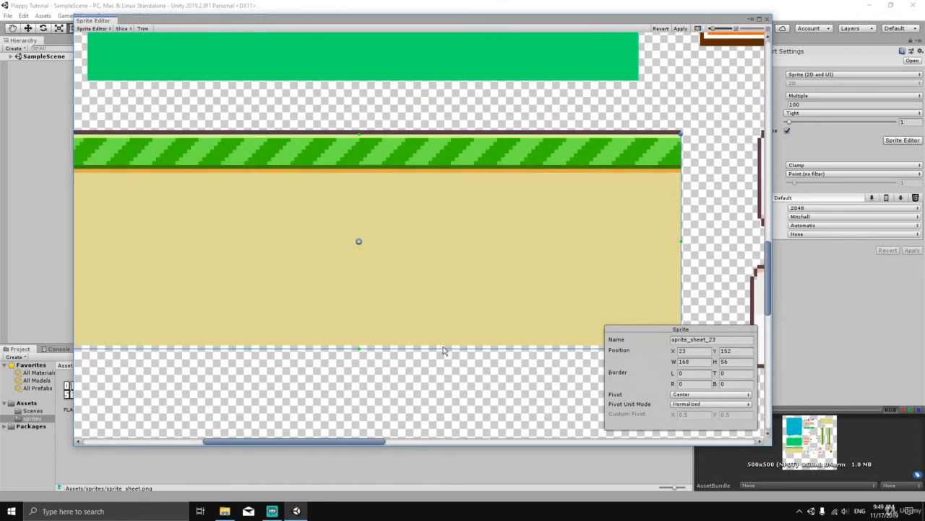
scroll(443, 350, "up", 1)
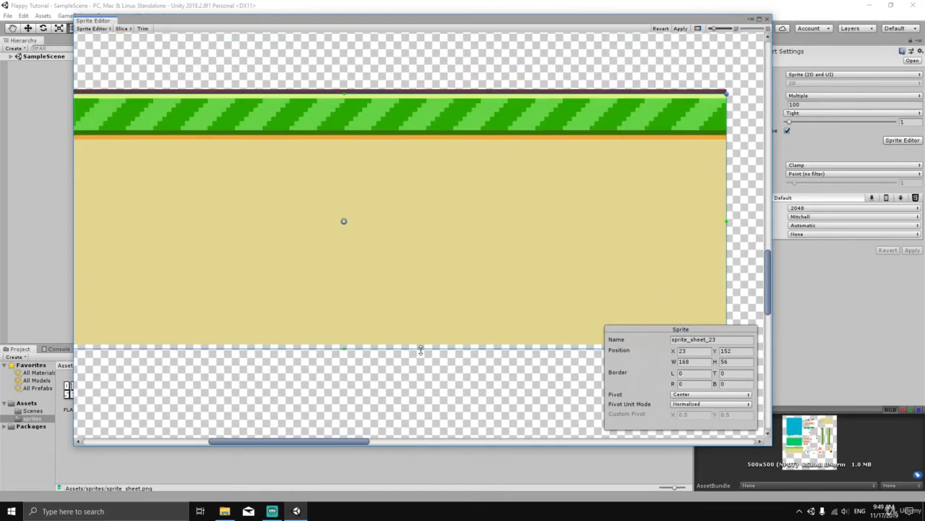
left_click_drag(421, 347, 422, 345)
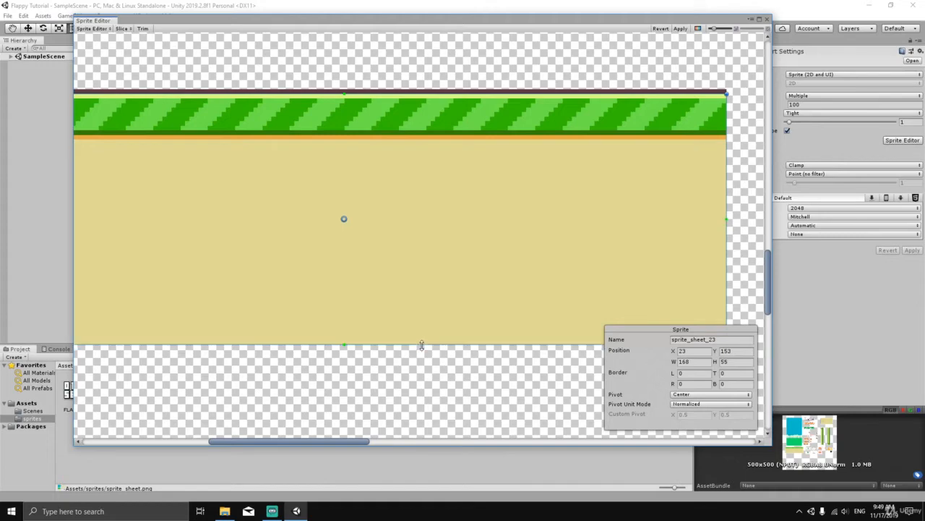
Extend the upper edge of the ground slice to cover the dark outline, for a height of 56
scroll(429, 354, "down", 2)
middle_click_drag(454, 361, 390, 355)
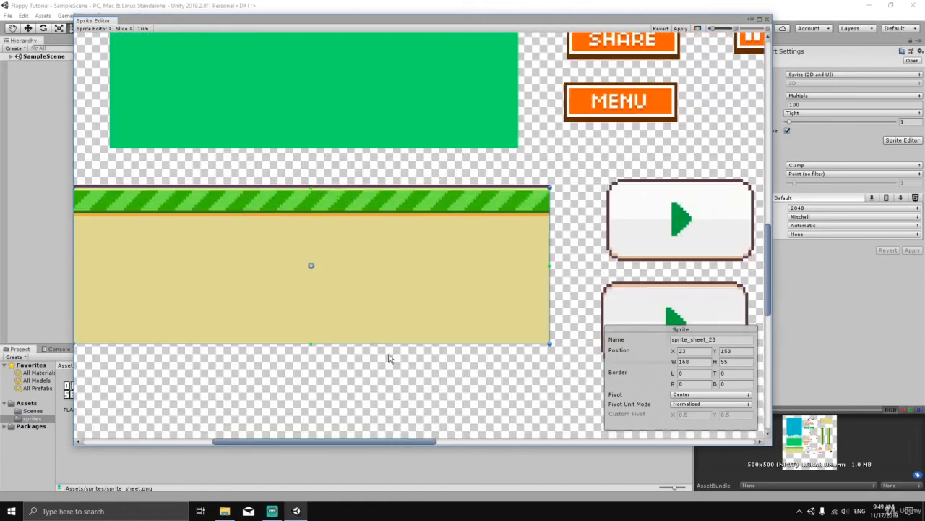
scroll(437, 334, "down", 2)
scroll(446, 269, "up", 5)
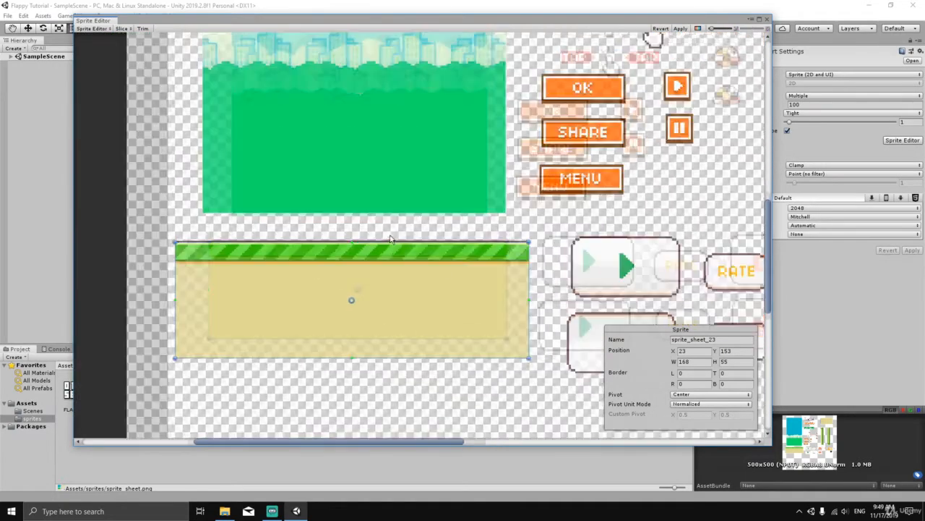
left_click_drag(367, 242, 370, 237)
scroll(388, 244, "down", 5)
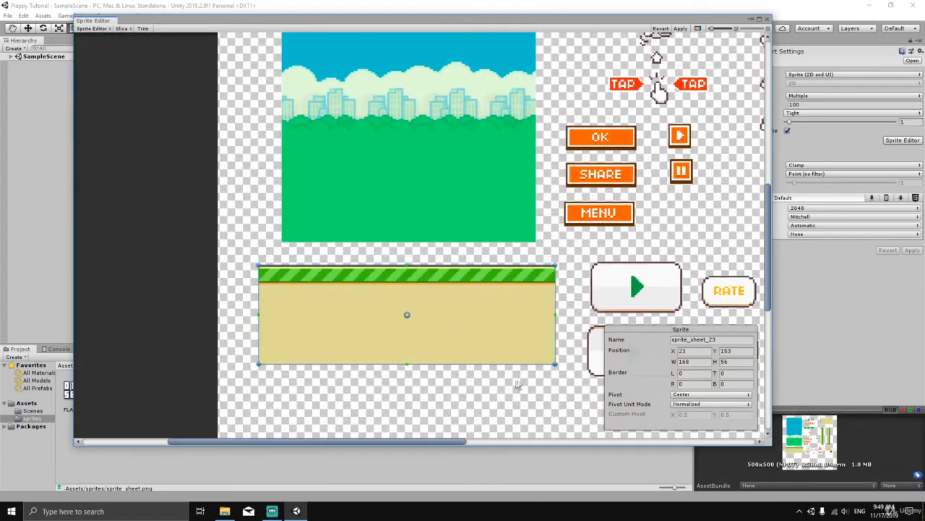
Check how the ground, the FlappyBird title and the words Game and Over are sliced on the sprite sheet
scroll(459, 283, "up", 4)
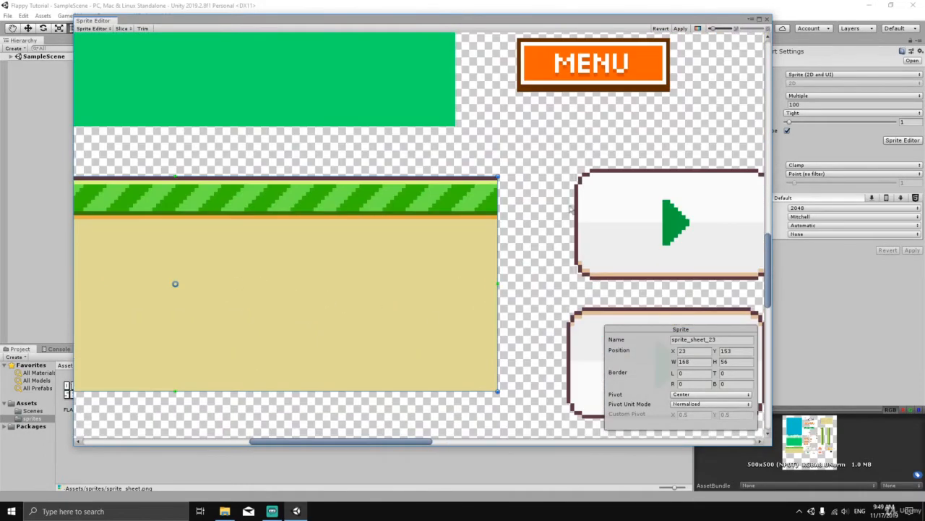
scroll(571, 212, "down", 3)
scroll(580, 214, "down", 3)
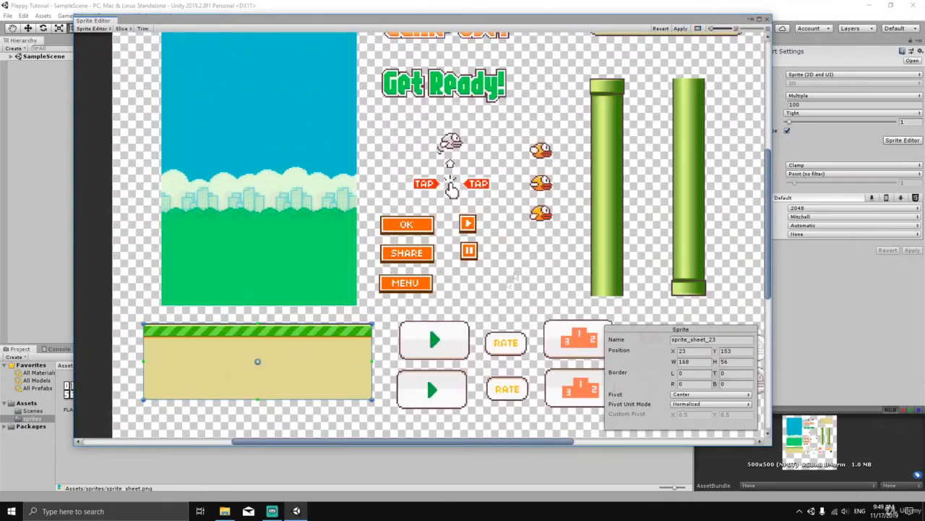
scroll(462, 354, "up", 2)
middle_click_drag(490, 140, 493, 226)
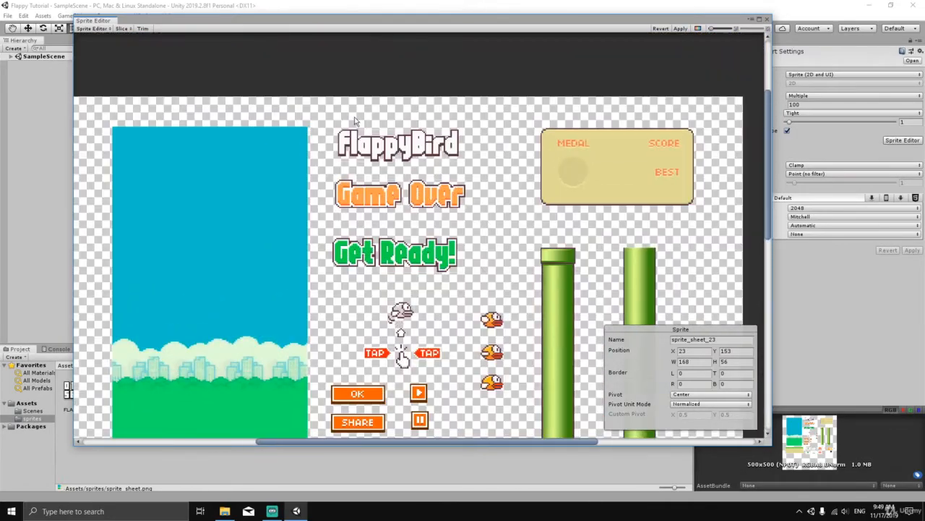
left_click(387, 145)
scroll(445, 125, "up", 5)
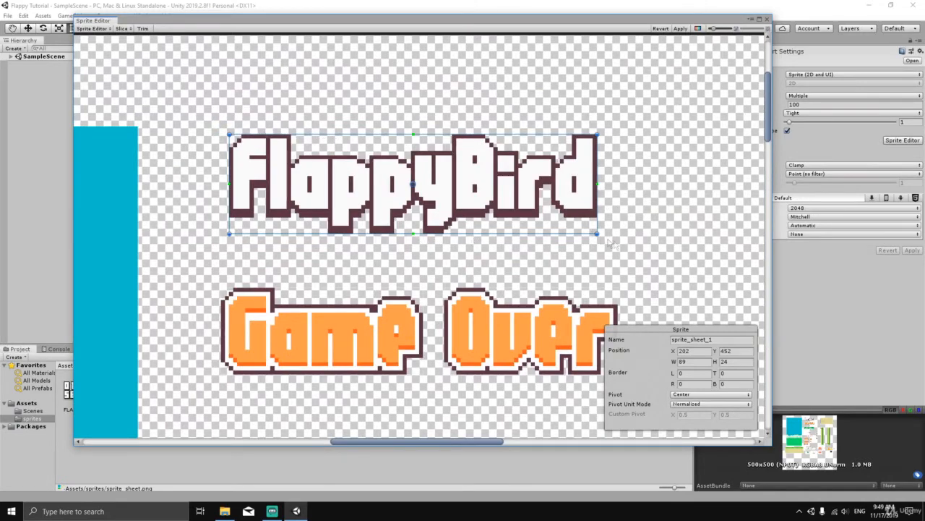
scroll(572, 208, "down", 2)
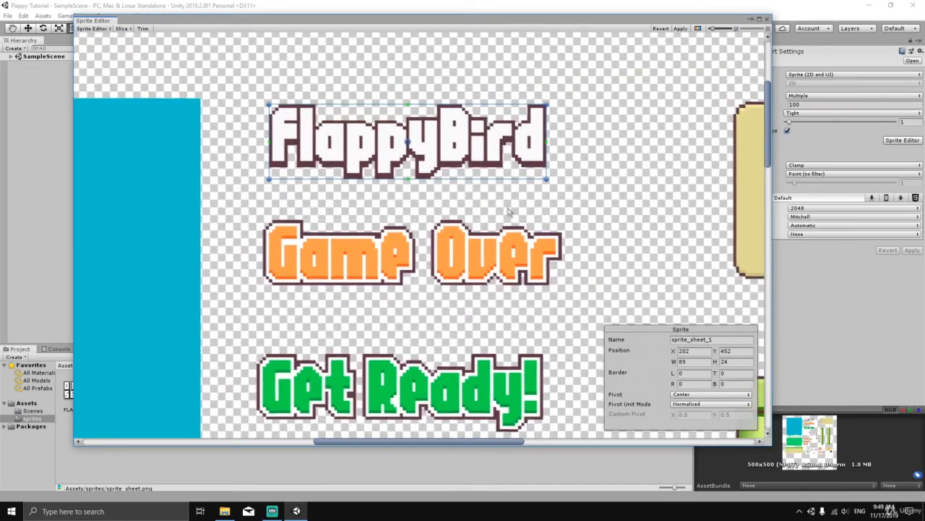
middle_click_drag(513, 215, 497, 168)
left_click(444, 216)
left_click(351, 215)
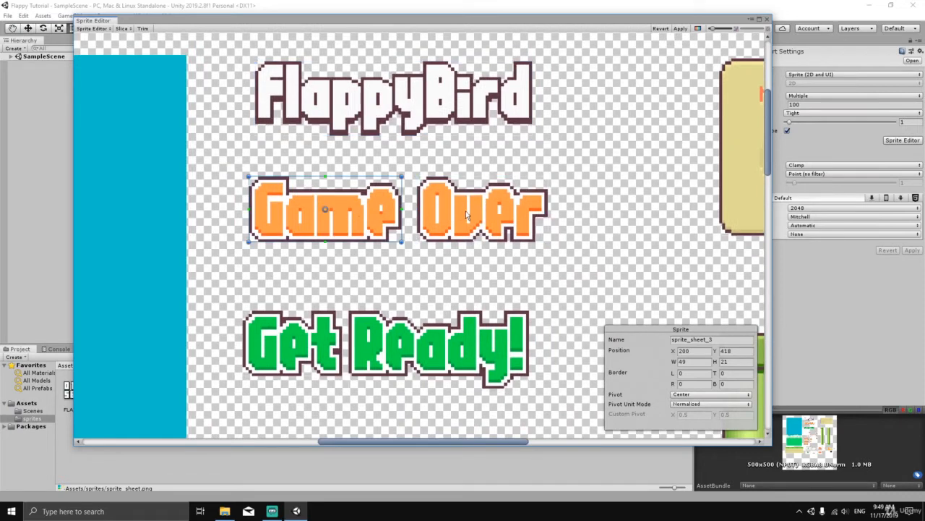
Delete the slice around the word Over and widen the Game slice to 96 so it frames the whole Game Over title
left_click(468, 215)
left_click(360, 214)
left_click(477, 214)
left_click(347, 204)
left_click(489, 209)
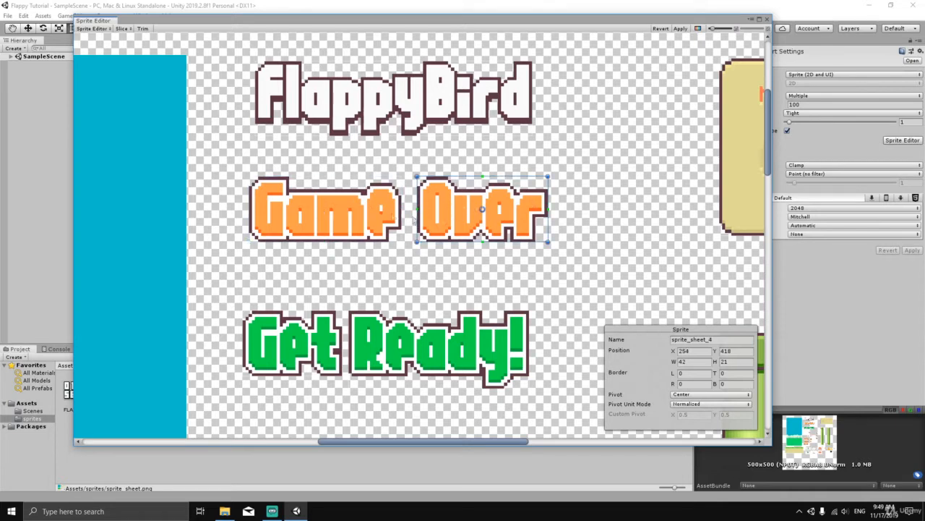
left_click(352, 206)
left_click(504, 213)
left_click(407, 179)
left_click(369, 206)
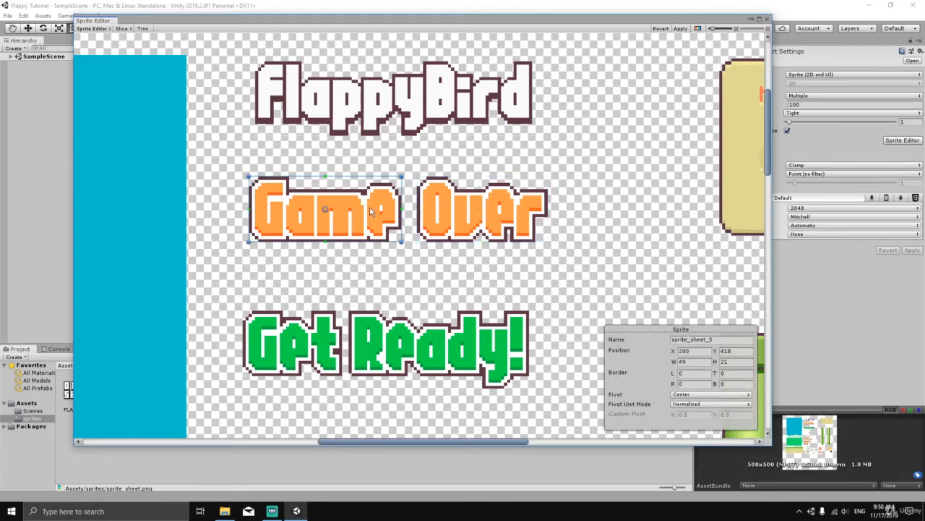
scroll(405, 232, "up", 2)
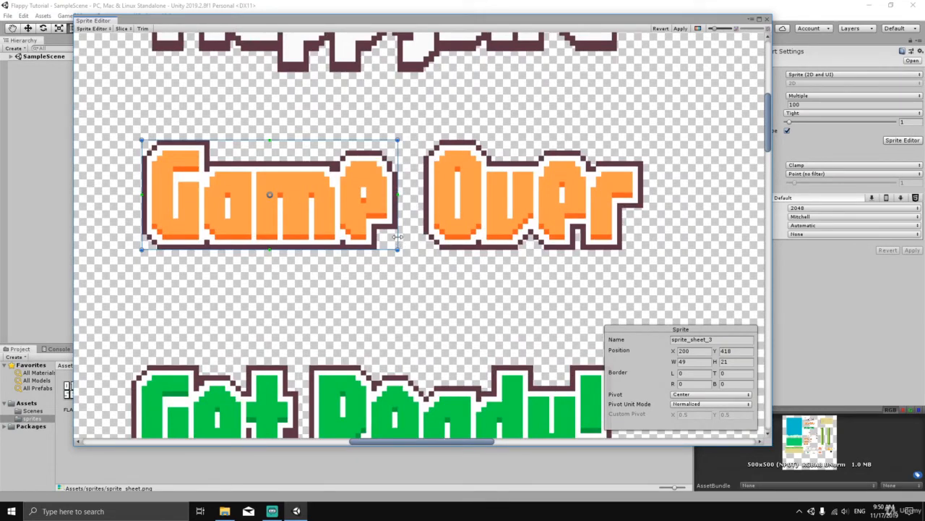
left_click_drag(397, 236, 644, 240)
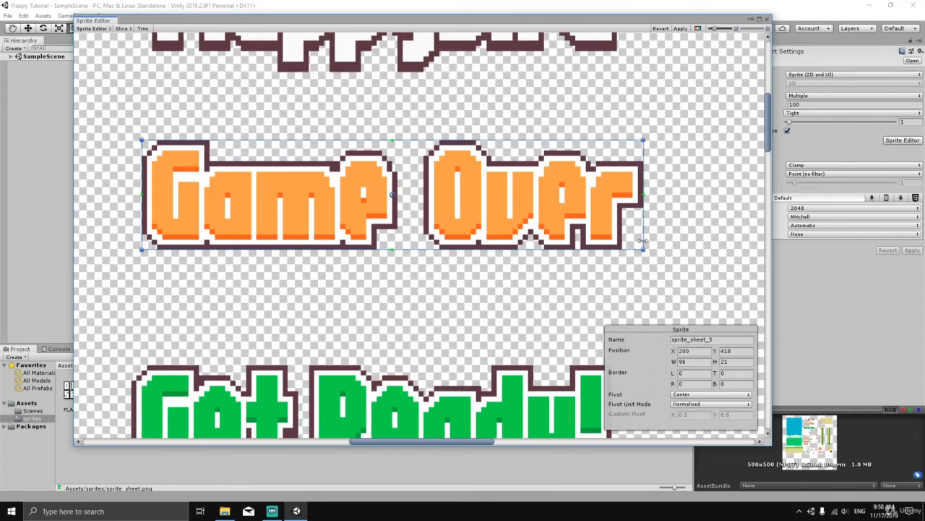
Delete the slice around the word Get and extend the Ready! slice over it, to X 198 and a width of 92
scroll(448, 245, "down", 4)
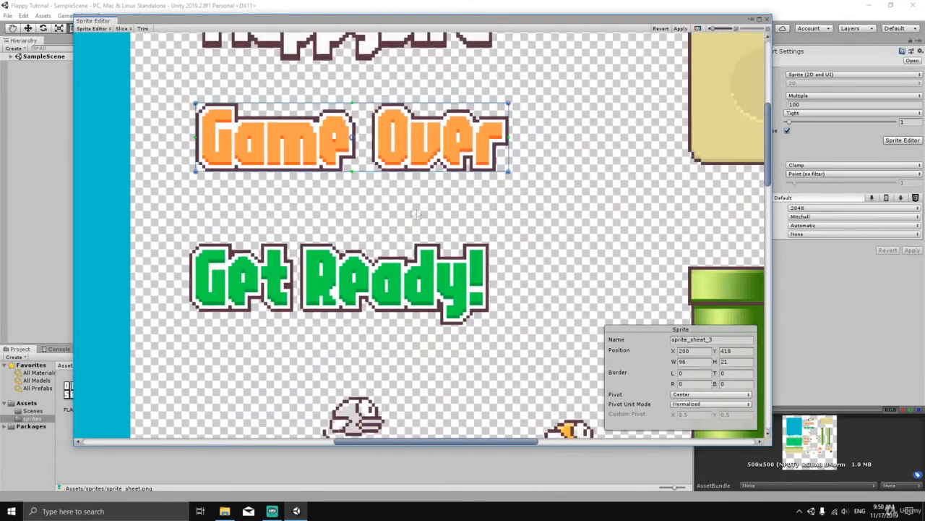
middle_click_drag(417, 213, 502, 193)
left_click(335, 253)
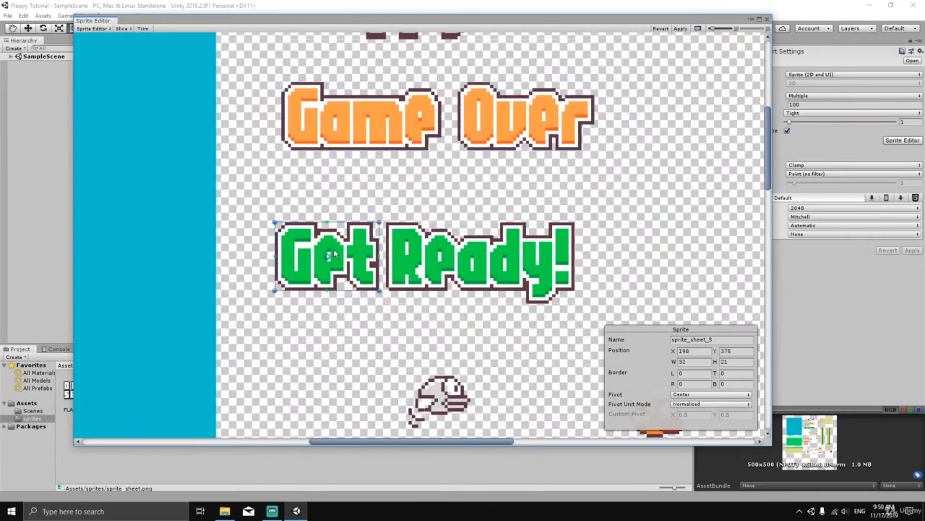
left_click(408, 260)
left_click(401, 269)
scroll(401, 269, "up", 2)
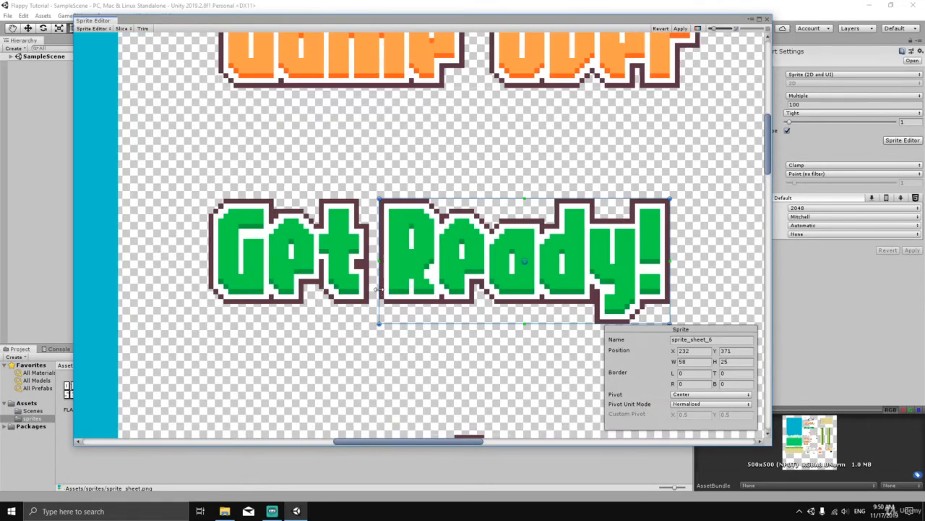
left_click_drag(377, 288, 209, 286)
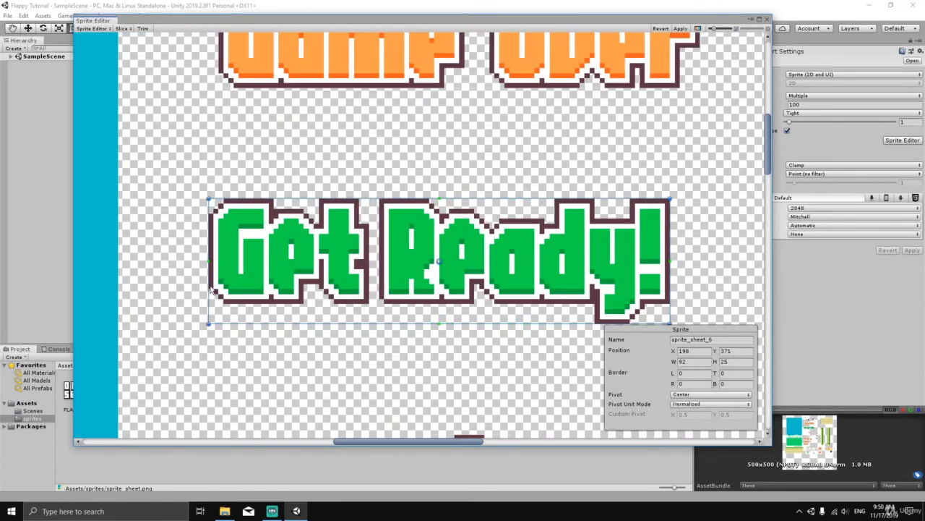
Delete the separate slices of the tap instruction below the grey bird, including the bird's tail, the pointing hand and both TAP signs
scroll(474, 379, "down", 5)
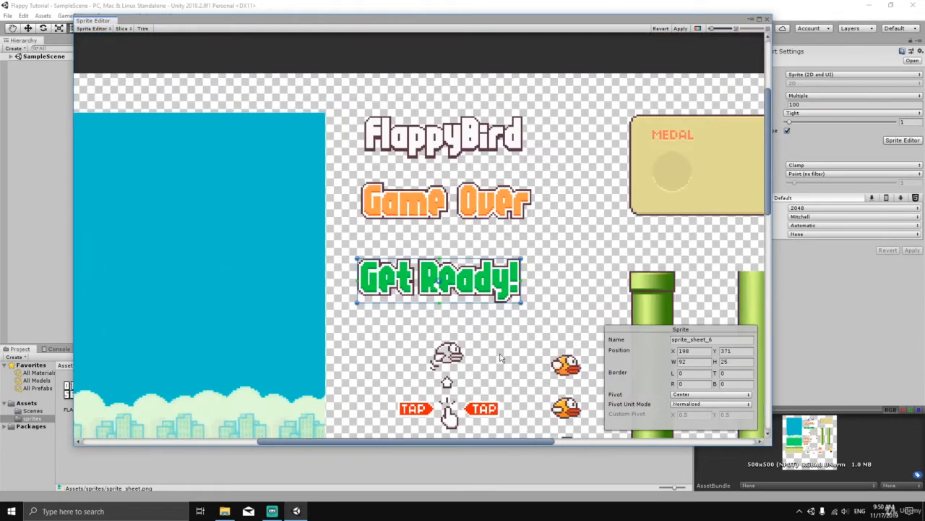
middle_click_drag(475, 376, 465, 251)
scroll(466, 251, "up", 3)
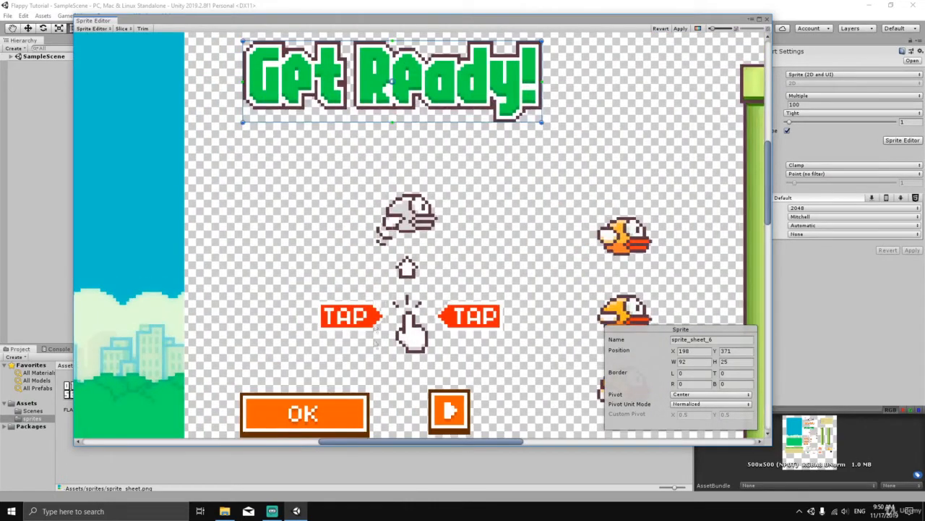
left_click(386, 236)
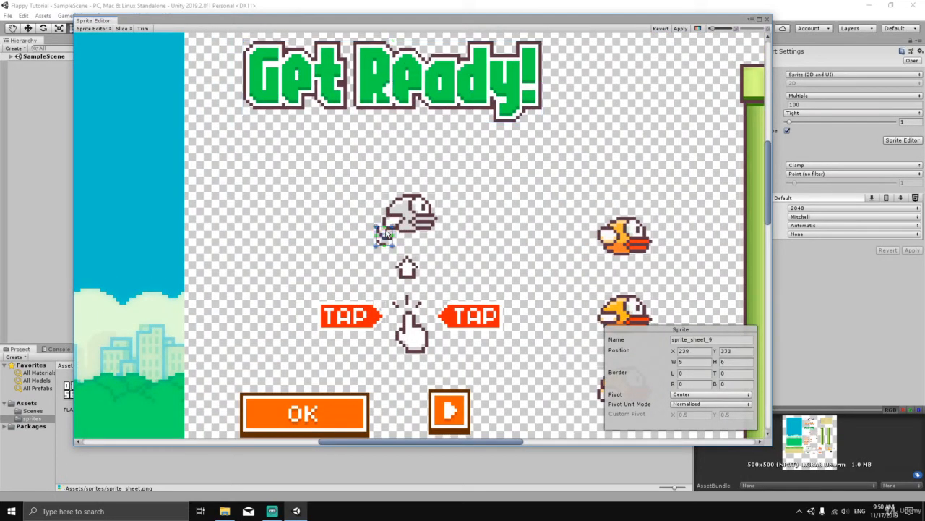
left_click(414, 285)
key("Delete")
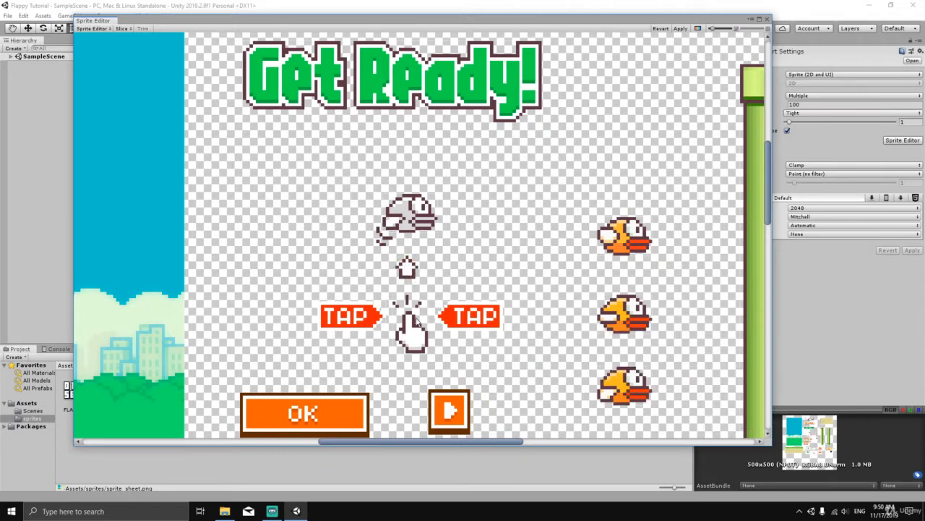
left_click(417, 319)
key("Delete")
left_click(467, 314)
key("Delete")
left_click(363, 316)
key("Delete")
Enlarge the grey bird's slice to 57 by 49 at X 221, Y 300, so it frames the complete tap instruction
left_click(406, 233)
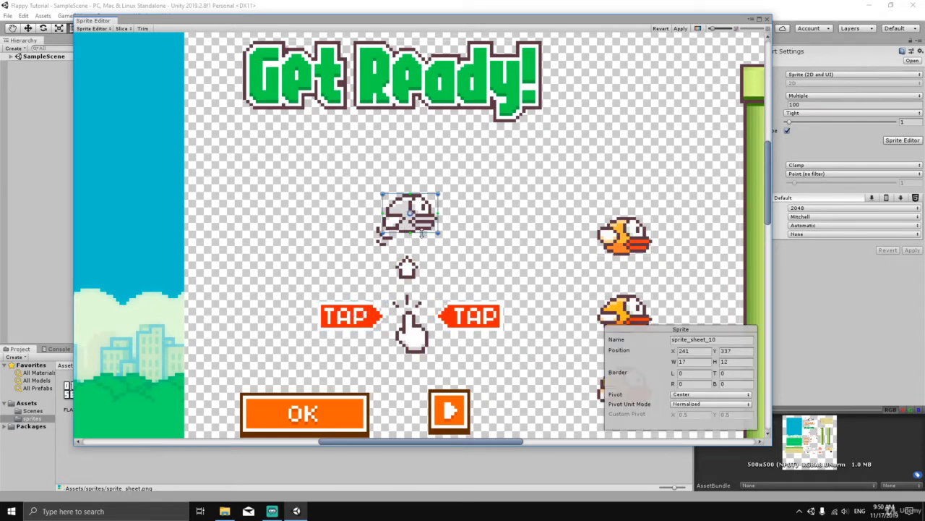
left_click_drag(422, 235, 419, 355)
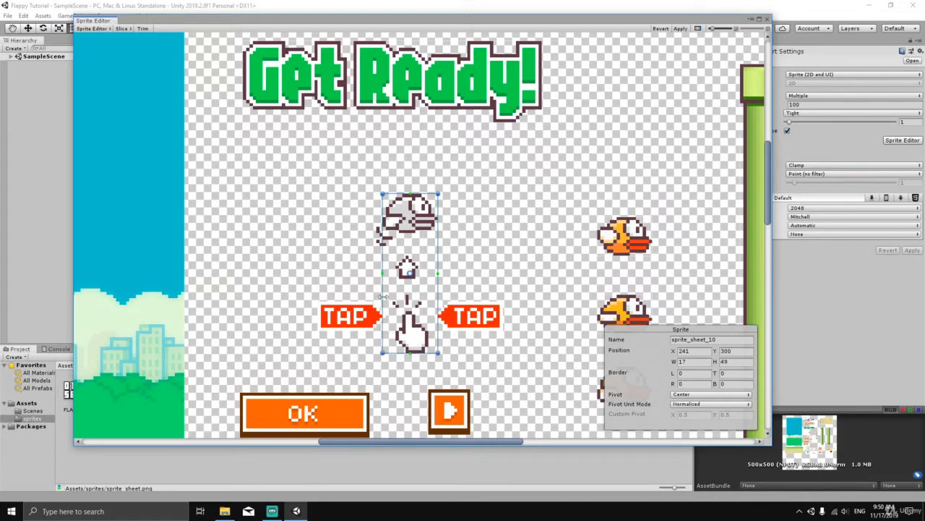
left_click_drag(382, 297, 319, 296)
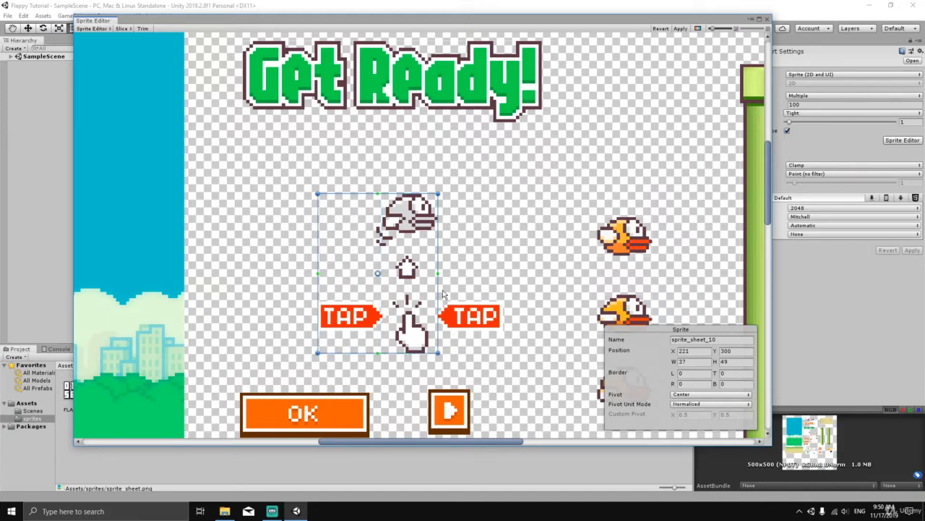
left_click_drag(437, 289, 501, 289)
Check the slices of the OK, SHARE, MENU, small play, pause and large green play buttons
scroll(496, 290, "down", 3)
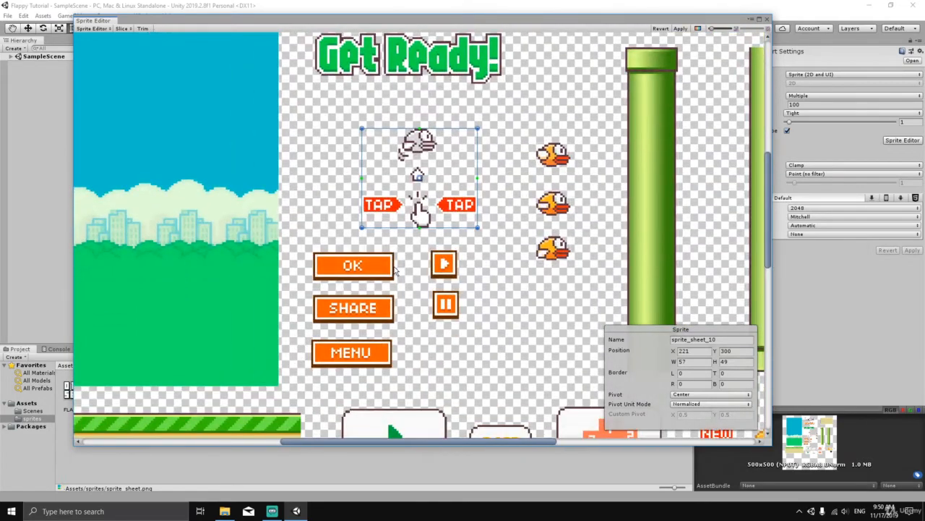
left_click(386, 268)
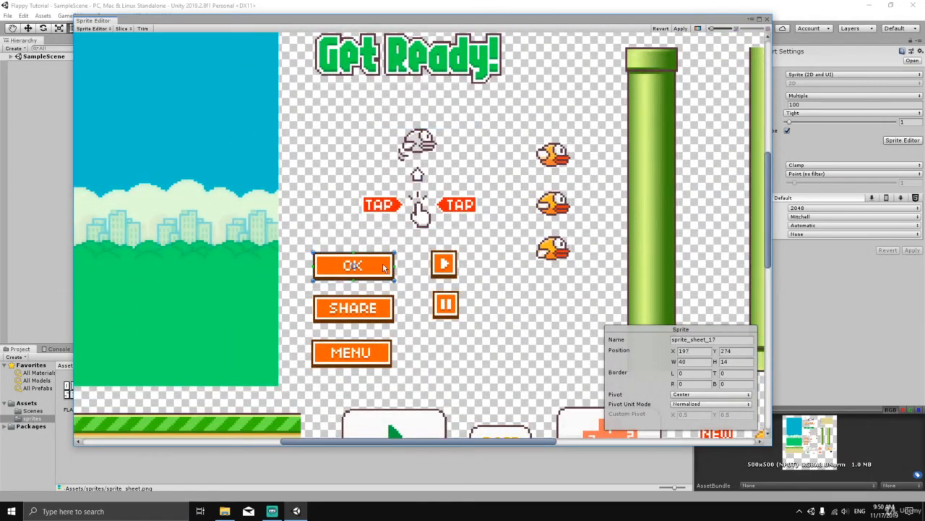
left_click(446, 264)
left_click(449, 310)
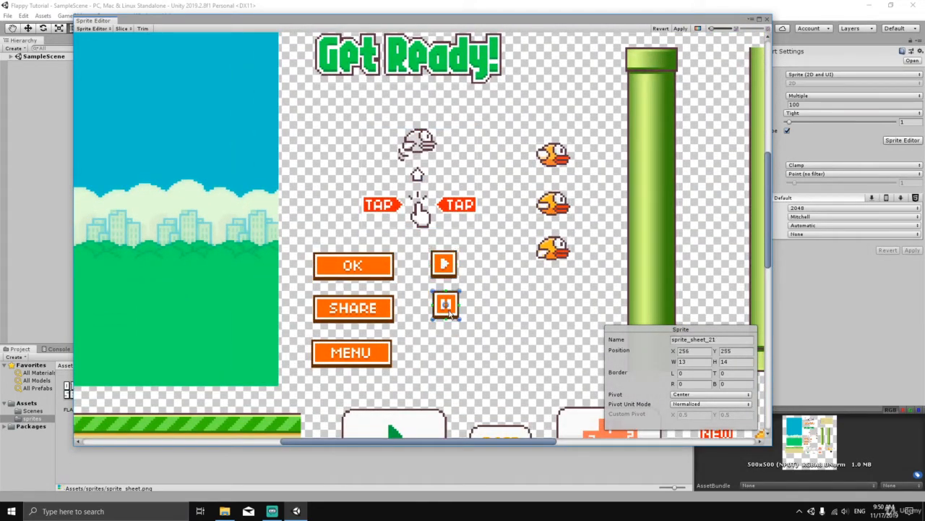
left_click(371, 309)
left_click(350, 359)
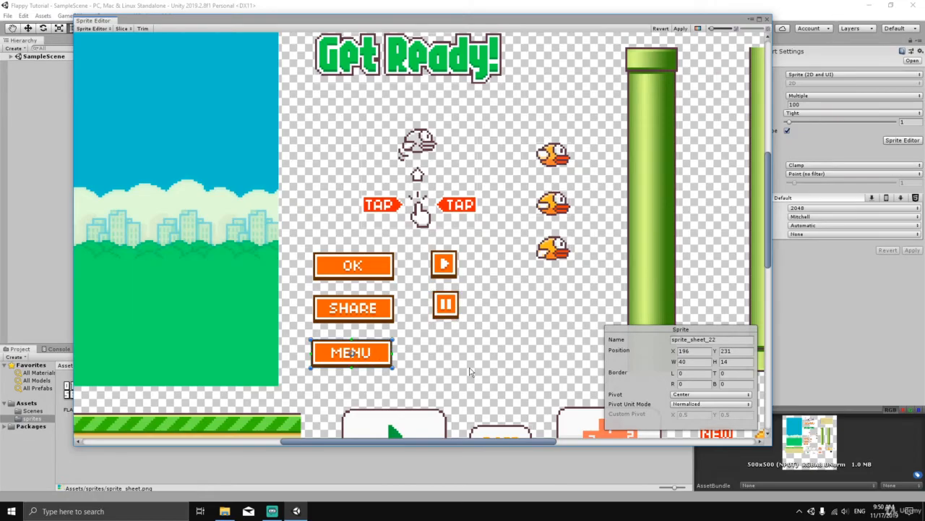
middle_click_drag(471, 371, 450, 275)
left_click(407, 340)
Lower the upper edge of the sparkles' slice below the NEW label so it frames only the largest sparkle, with a height of 5
middle_click_drag(520, 284, 399, 345)
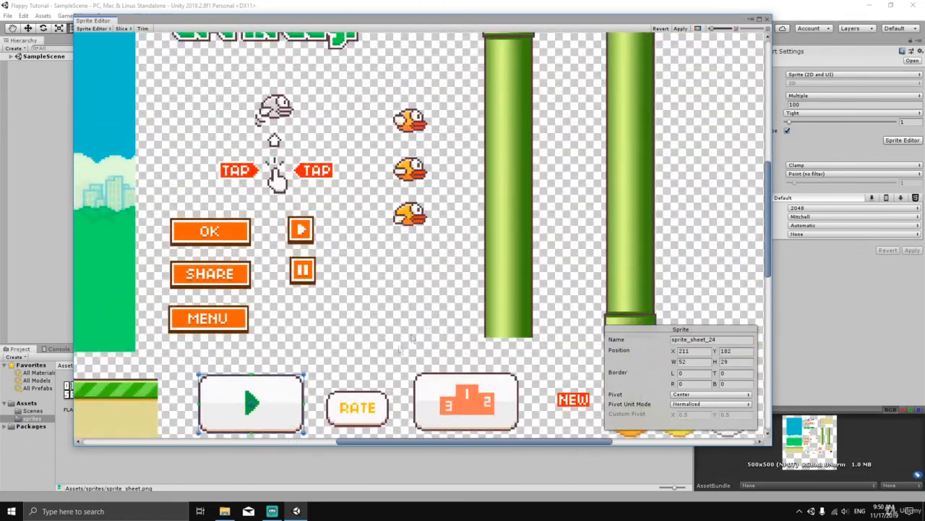
middle_click_drag(444, 280, 362, 283)
scroll(433, 287, "down", 2)
scroll(528, 305, "down", 1)
middle_click_drag(530, 311, 537, 199)
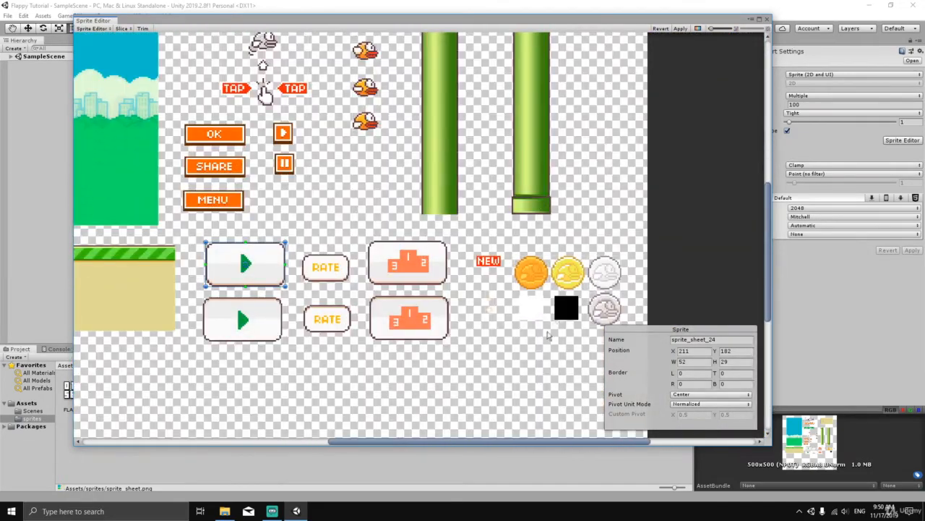
scroll(502, 305, "up", 10)
scroll(501, 309, "up", 2)
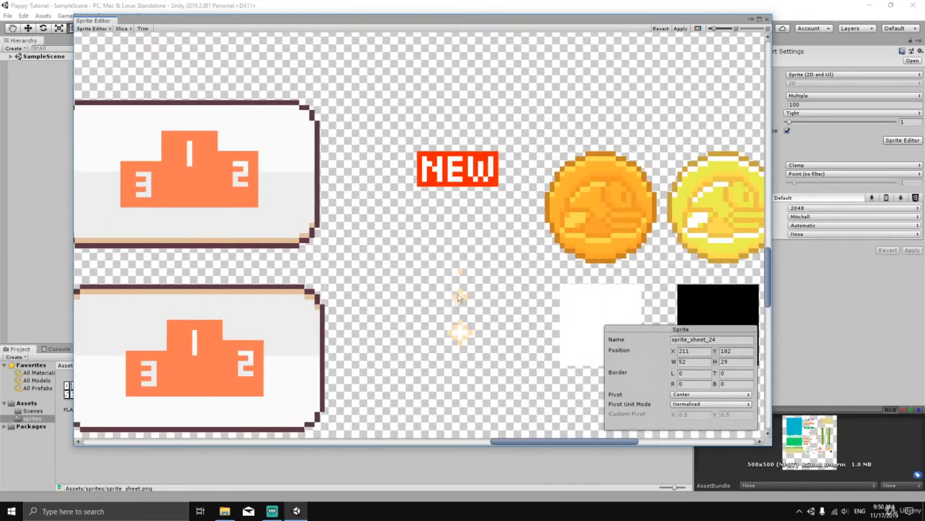
scroll(484, 317, "up", 1)
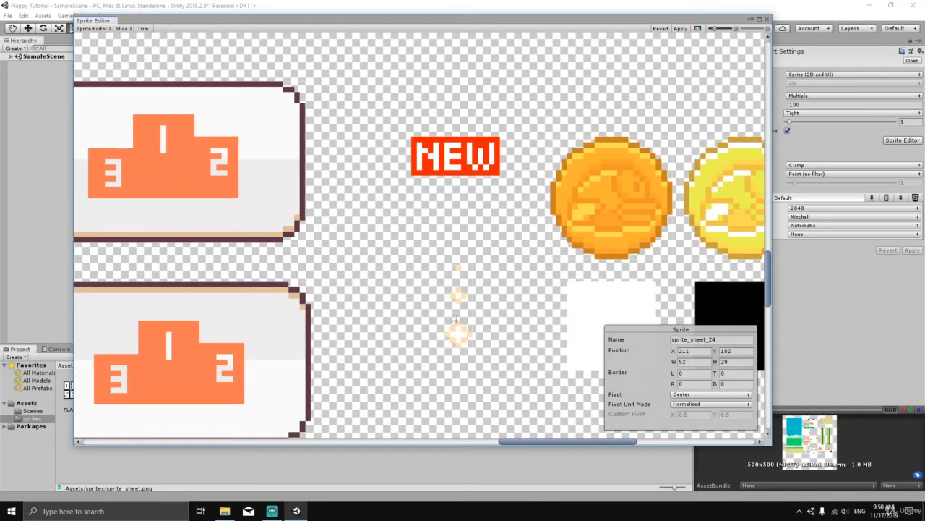
left_click(457, 307)
left_click_drag(465, 265, 465, 321)
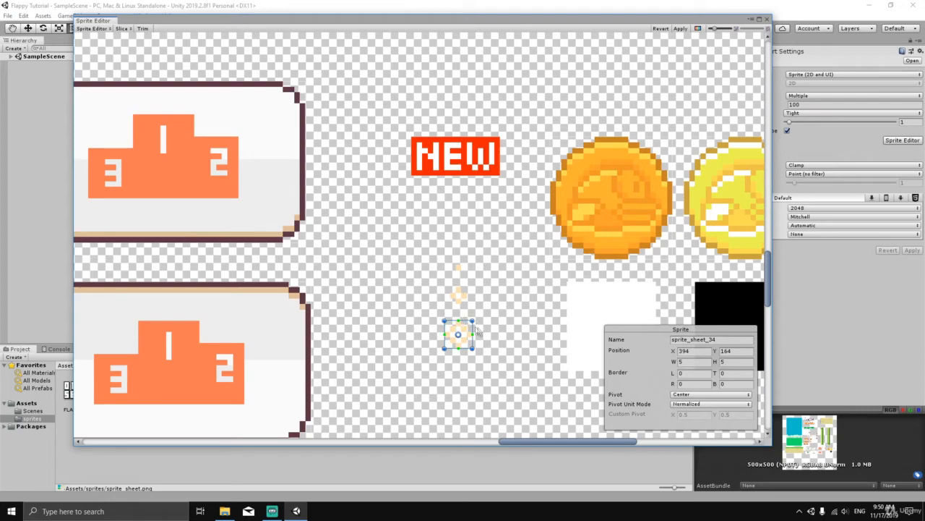
Draw a 3 by 3 slice around the middle sparkle and a 1 by 1 slice around the smallest one
scroll(463, 307, "up", 2)
scroll(463, 307, "up", 1)
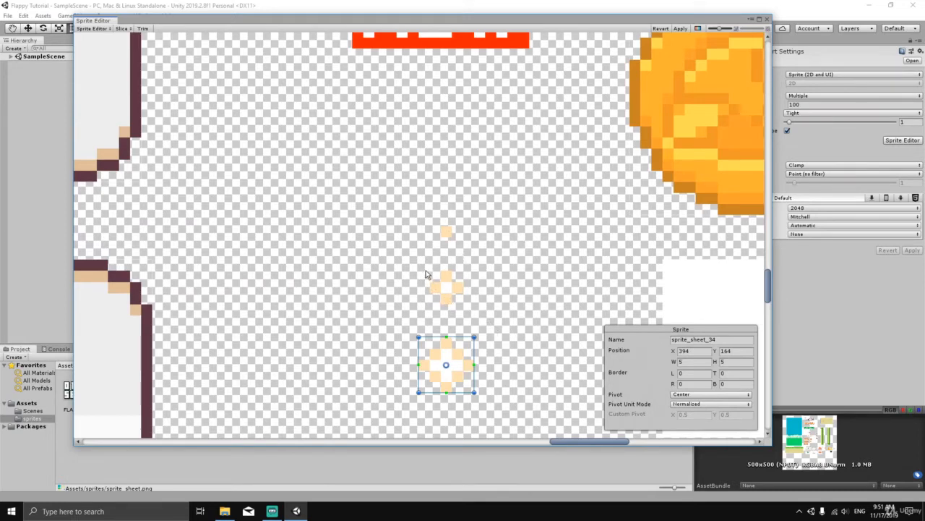
left_click(425, 275)
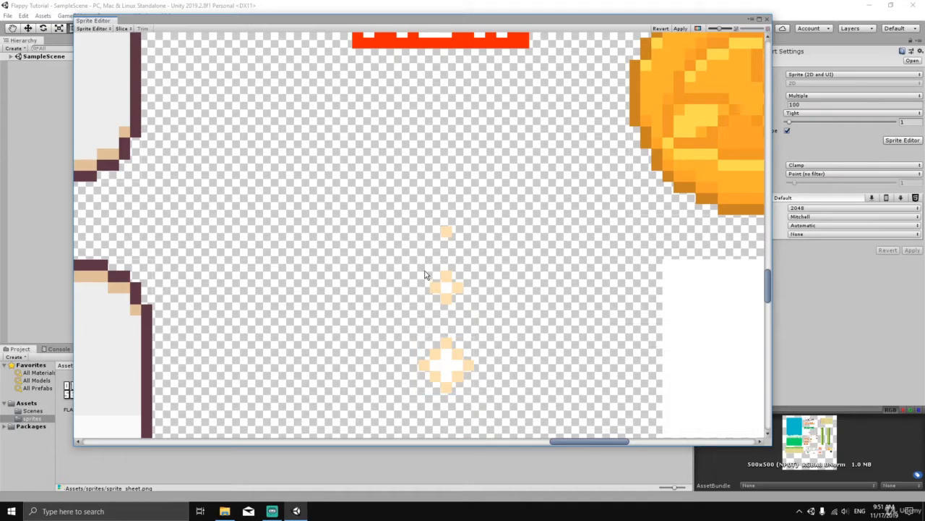
left_click_drag(430, 274, 463, 305)
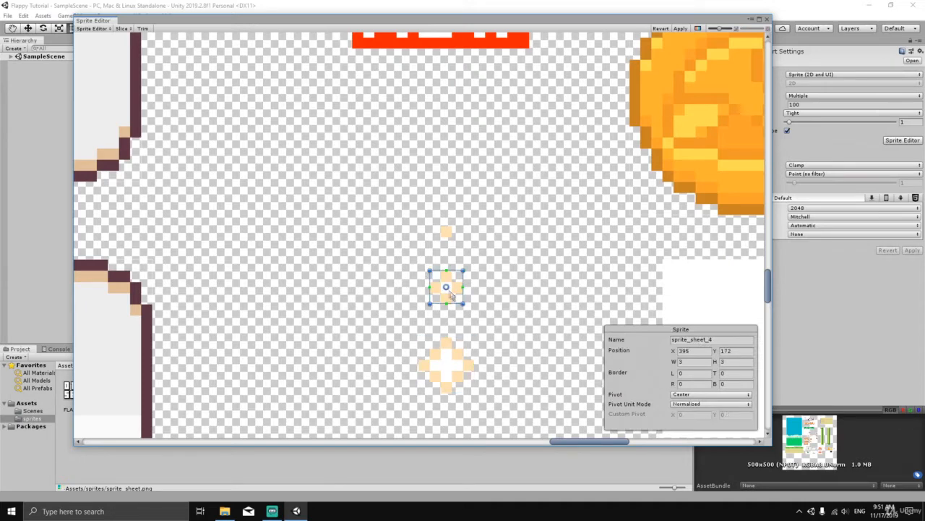
left_click_drag(443, 230, 455, 241)
left_click(469, 268)
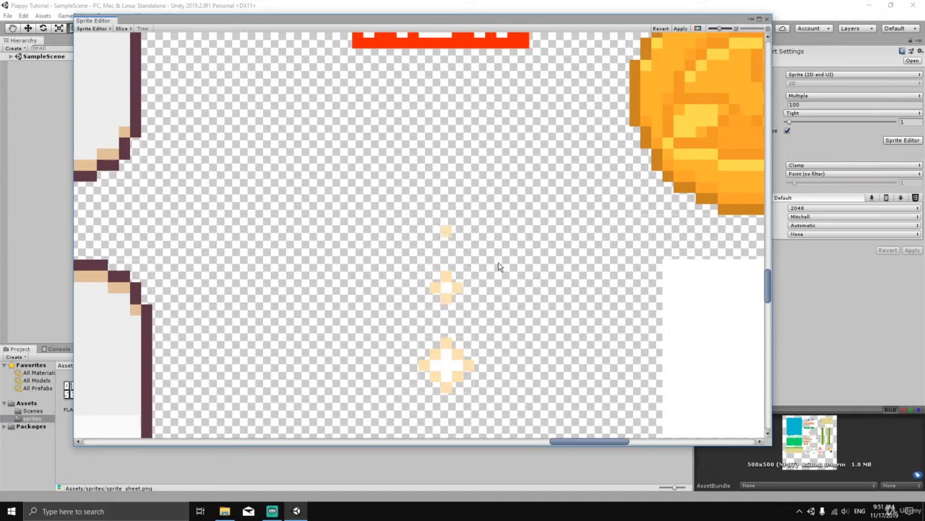
Check the slices of the three sparkles and of the white square beneath the medals
left_click(446, 290)
left_click(442, 367)
left_click(446, 289)
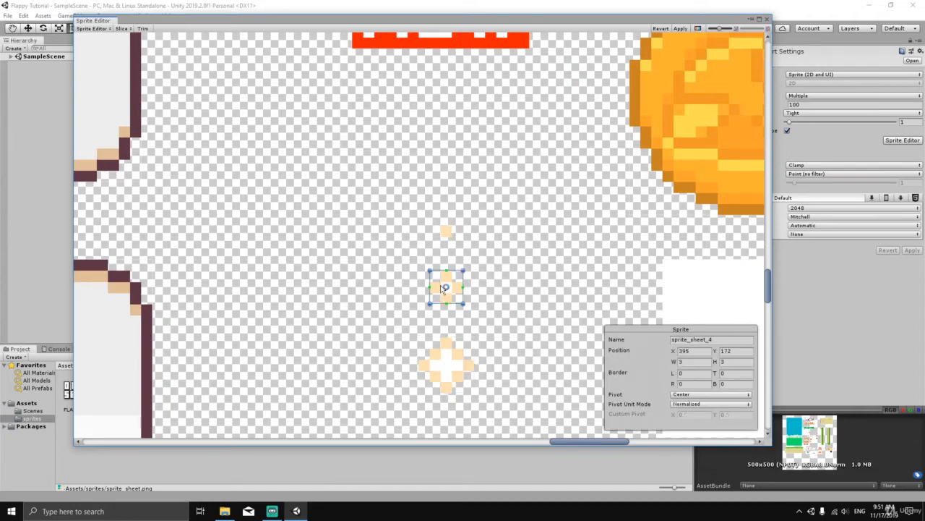
left_click(446, 231)
scroll(543, 261, "down", 5)
scroll(542, 296, "down", 4)
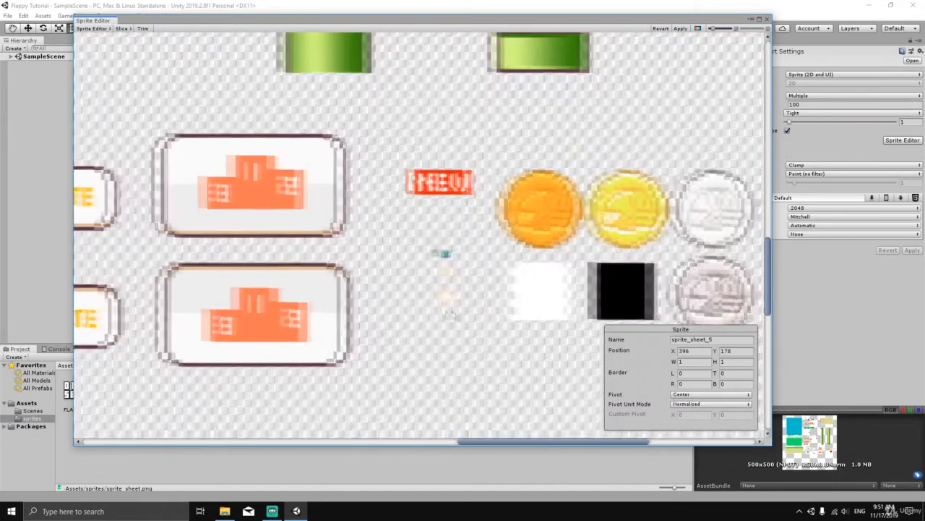
left_click(537, 298)
left_click(488, 302)
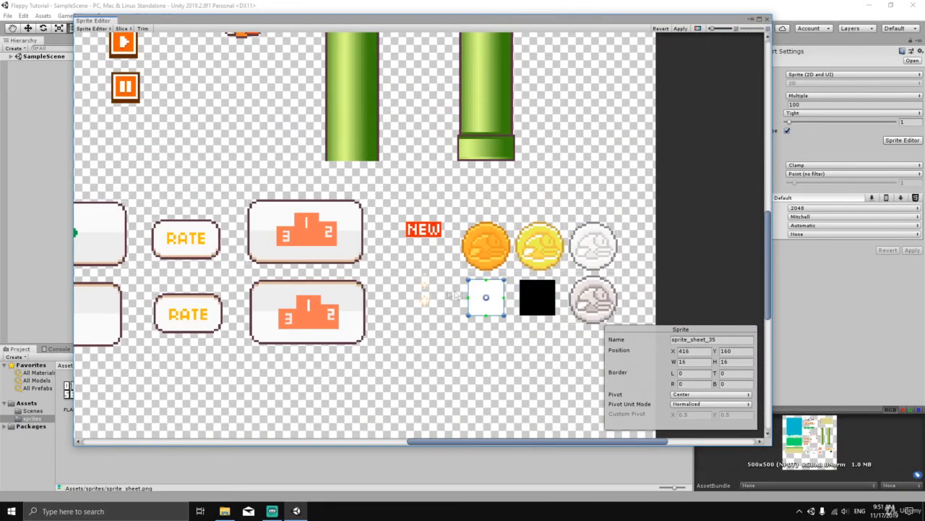
Apply the slice changes, close the Sprite Editor and expand the sprite_sheet asset into its individual sprites
scroll(427, 232, "down", 5)
scroll(427, 232, "down", 5)
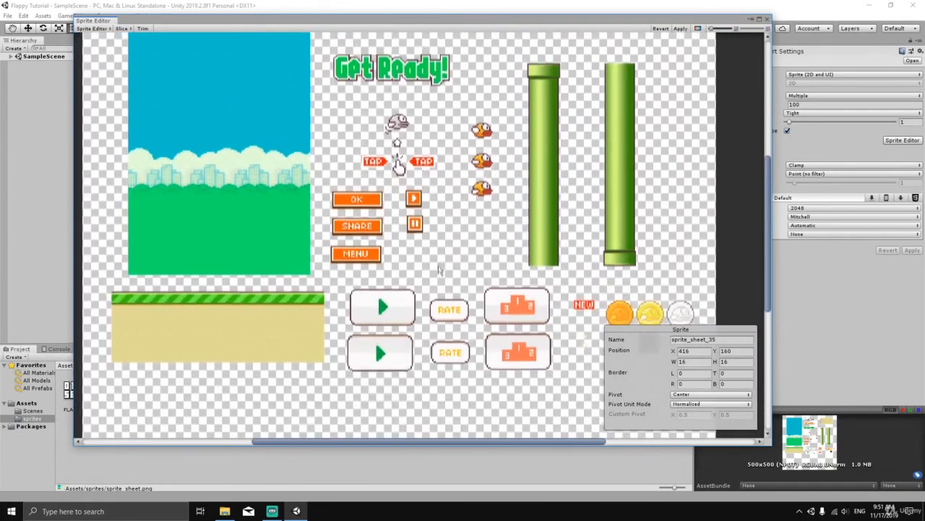
left_click(680, 29)
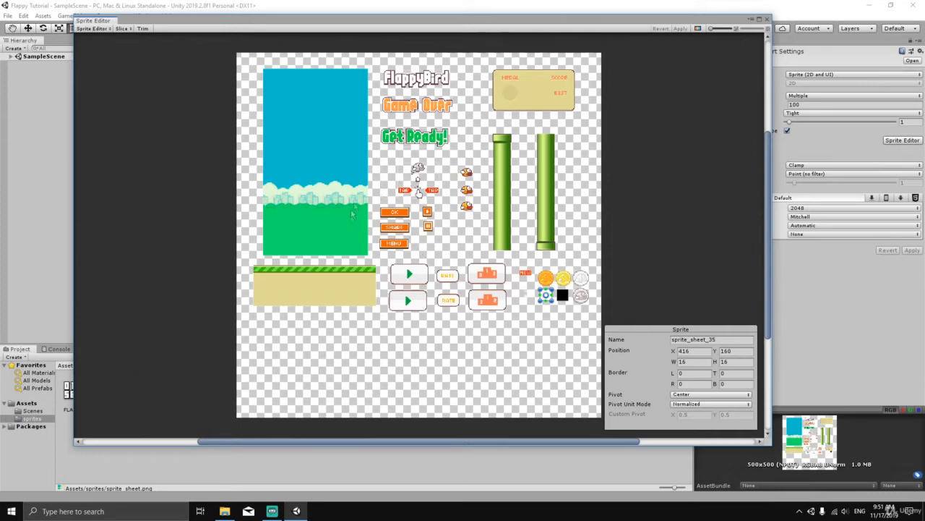
left_click(768, 20)
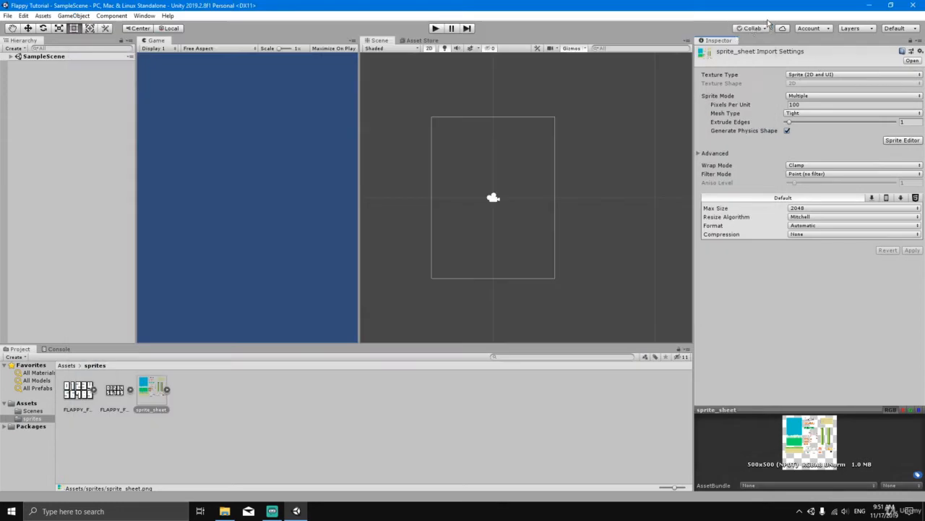
left_click(167, 390)
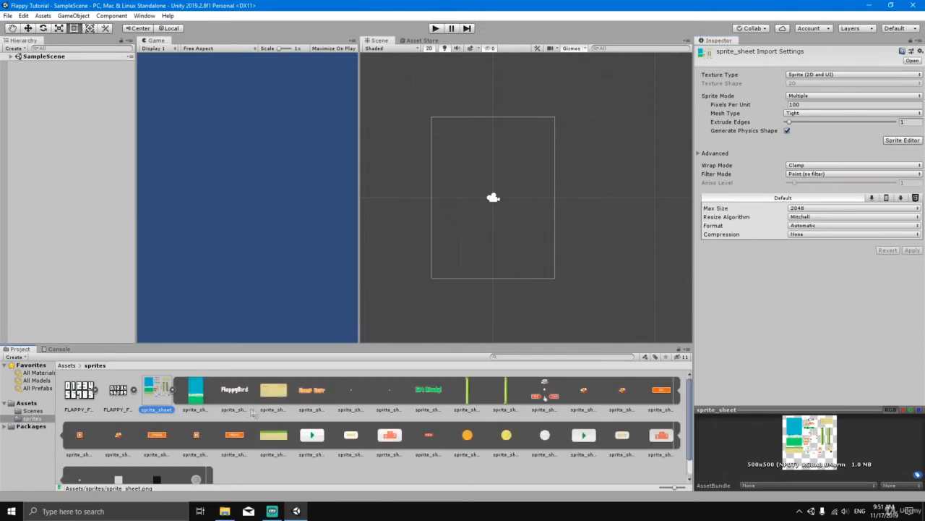
Look through the sliced sprites and examine the sky-and-city background sprite in an enlarged preview
scroll(255, 412, "down", 1)
scroll(255, 412, "up", 1)
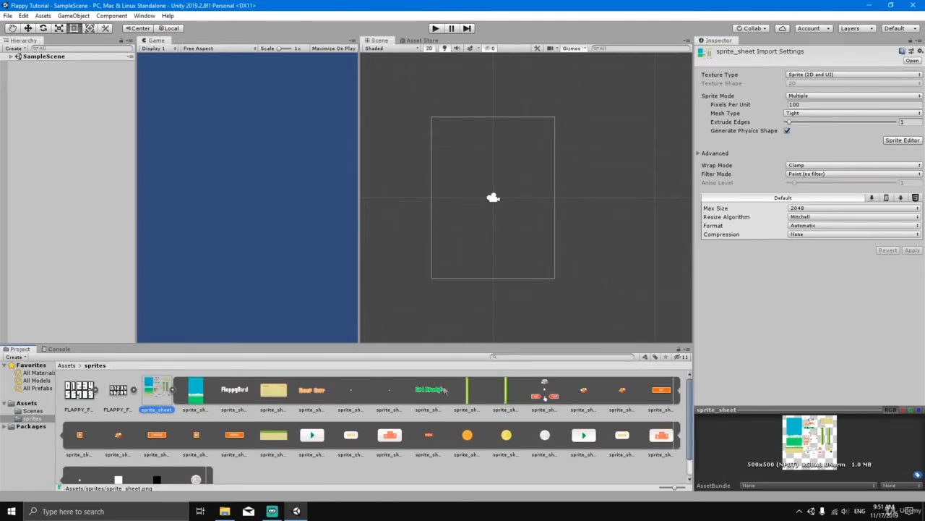
scroll(508, 404, "down", 1)
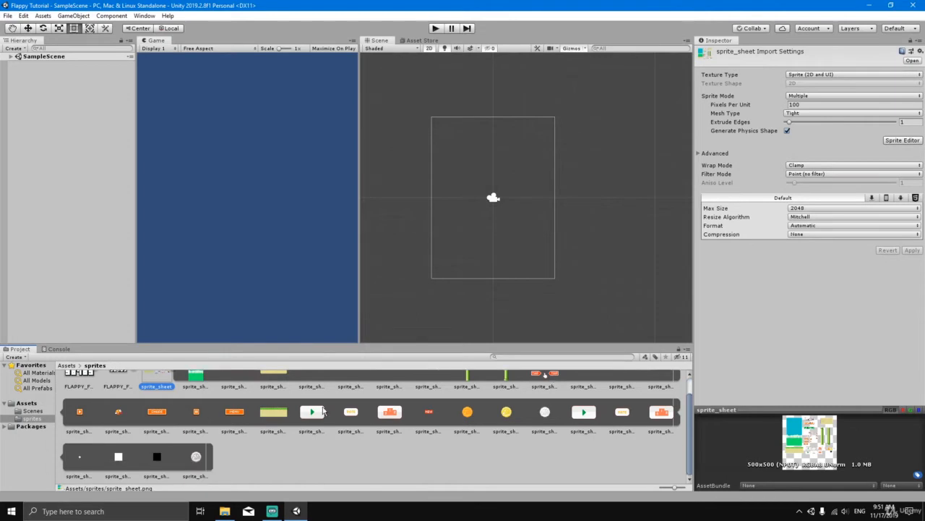
scroll(323, 409, "up", 1)
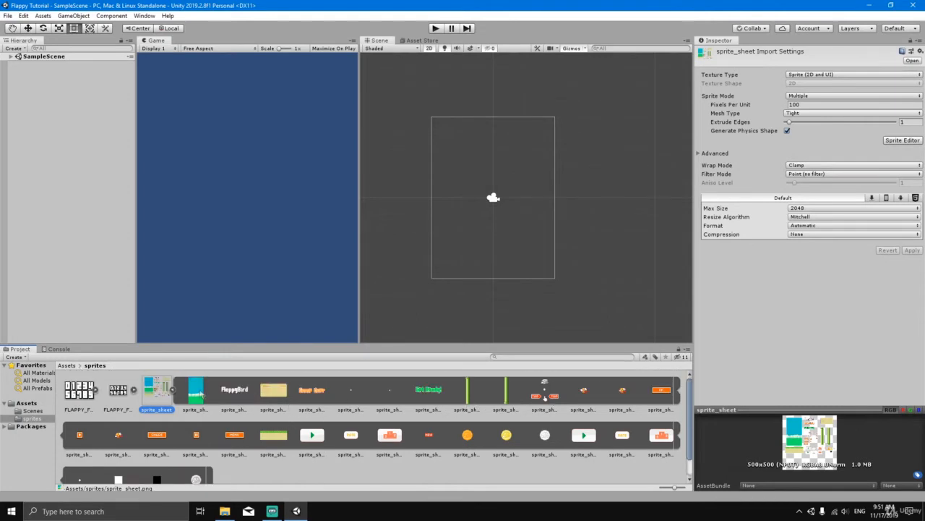
left_click(197, 393)
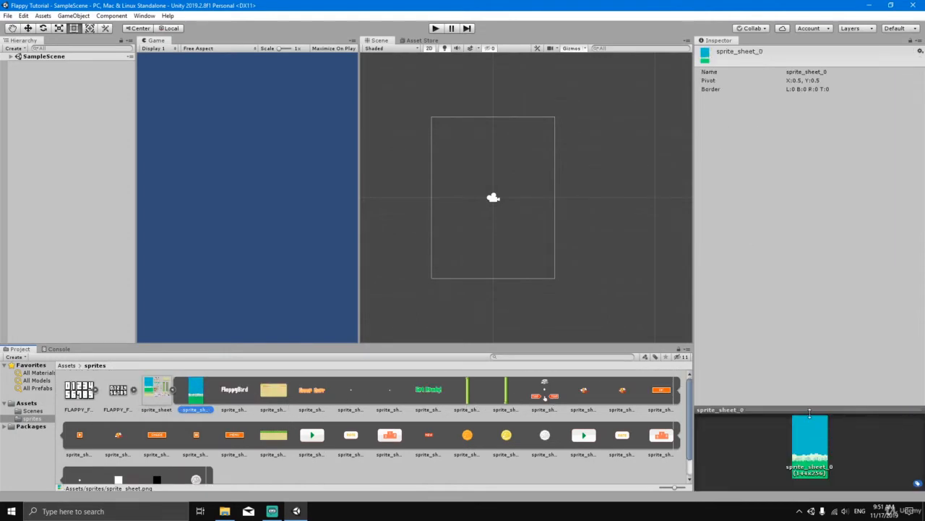
left_click_drag(810, 411, 808, 313)
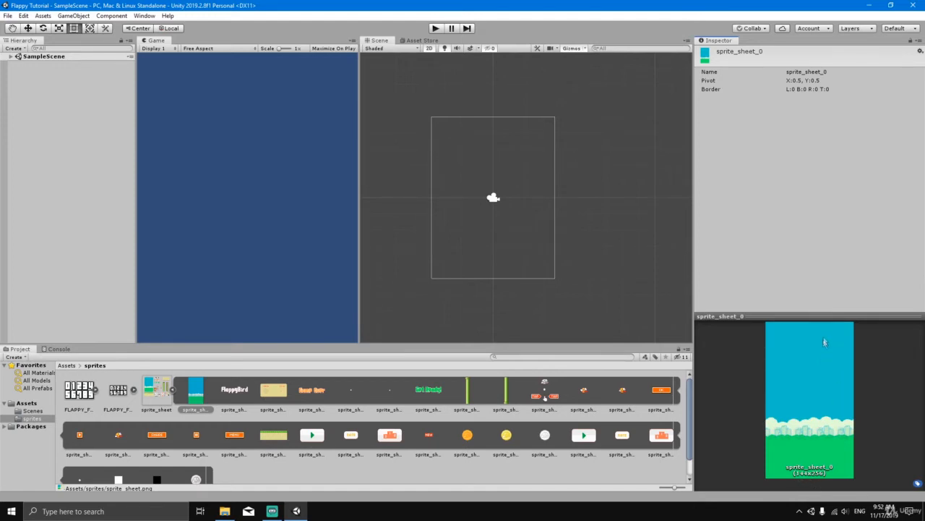
left_click_drag(824, 314, 824, 363)
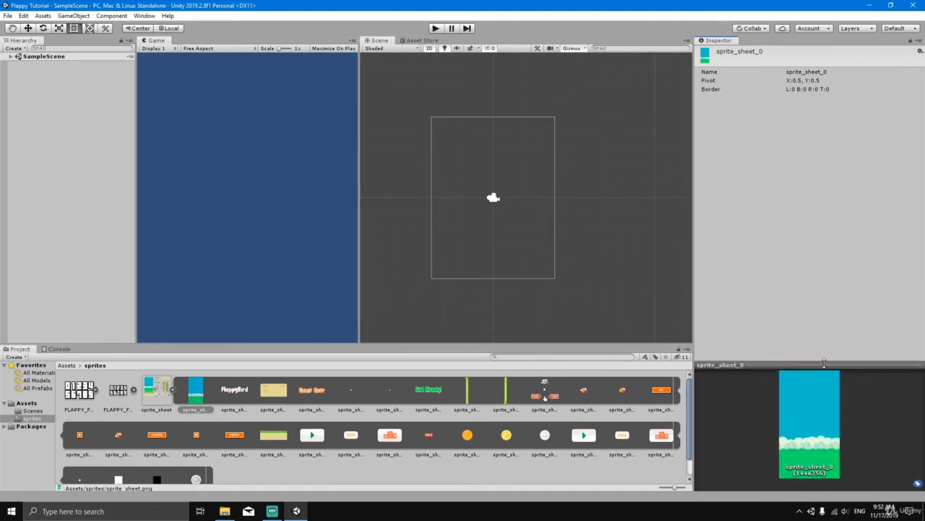
left_click_drag(368, 346, 368, 362)
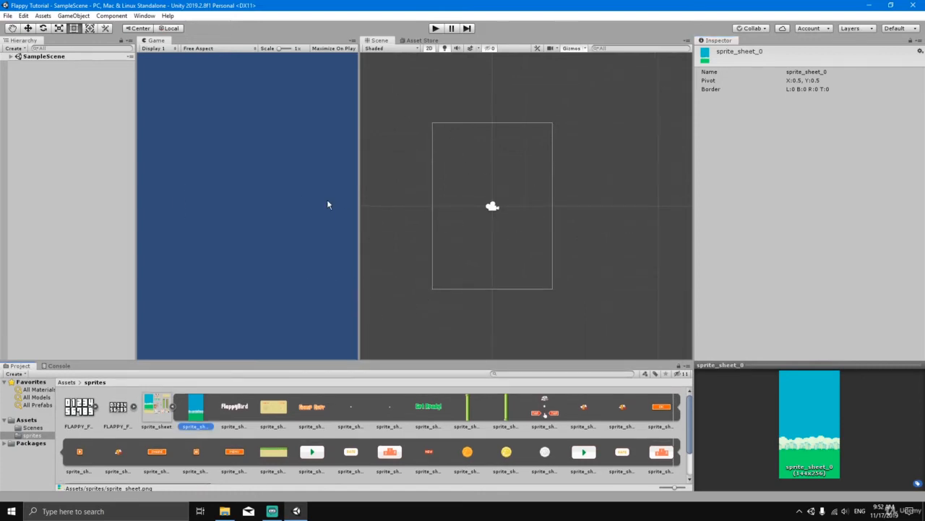
Switch the project's build platform to Android and close the build settings
left_click(7, 15)
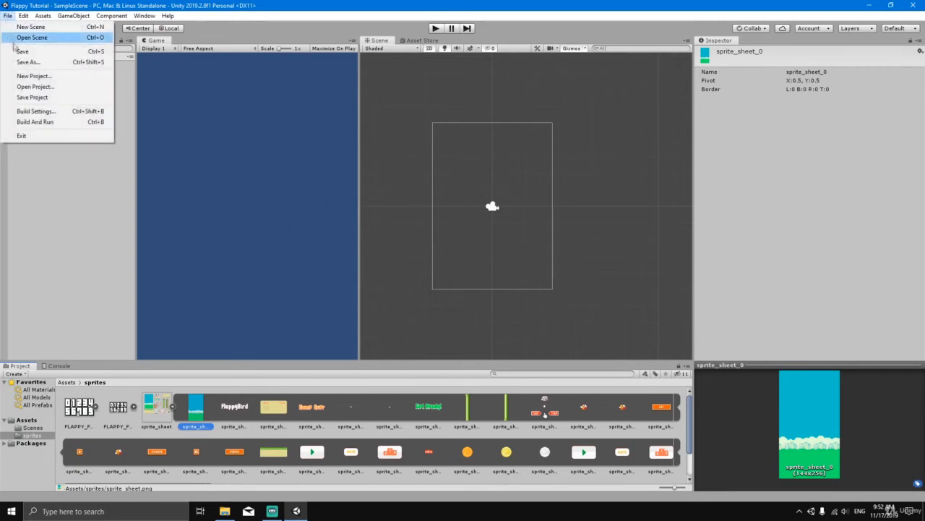
left_click(42, 111)
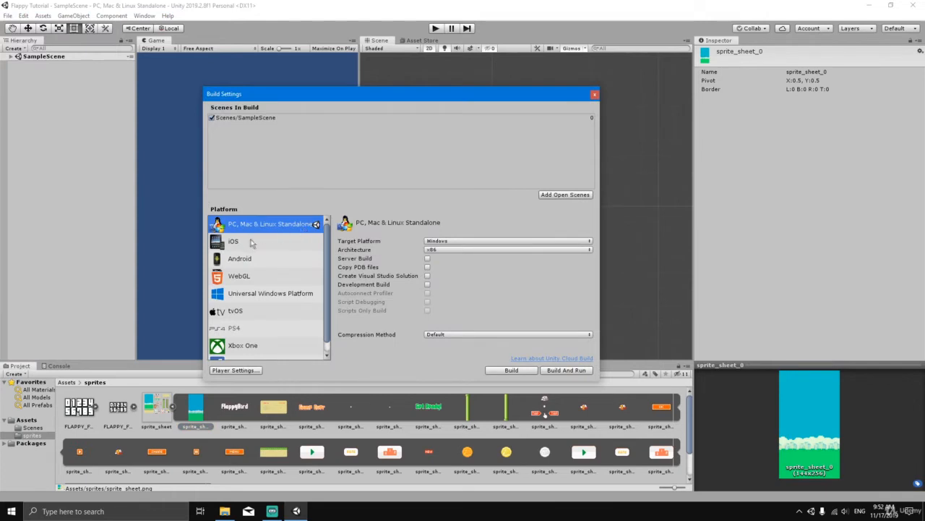
scroll(253, 245, "down", 2)
scroll(223, 253, "up", 2)
scroll(257, 290, "down", 1)
scroll(253, 285, "up", 1)
left_click(249, 261)
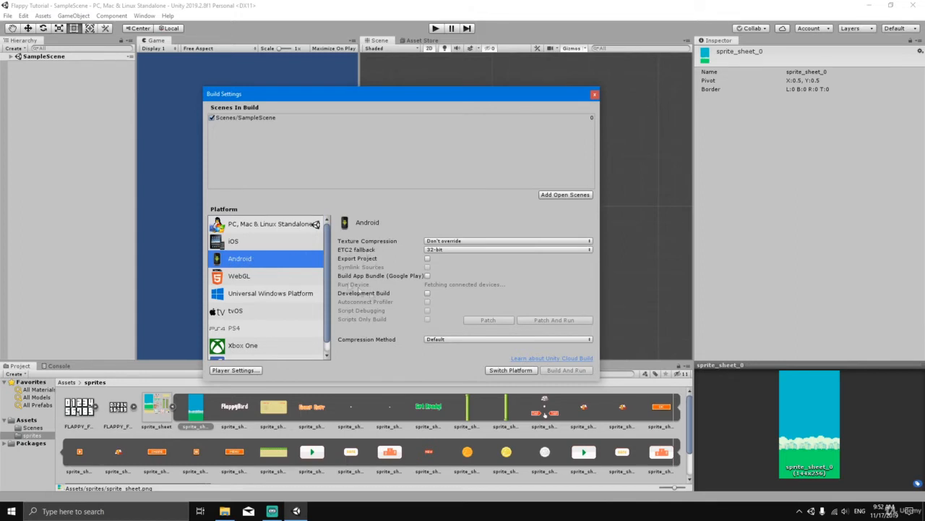
left_click(509, 370)
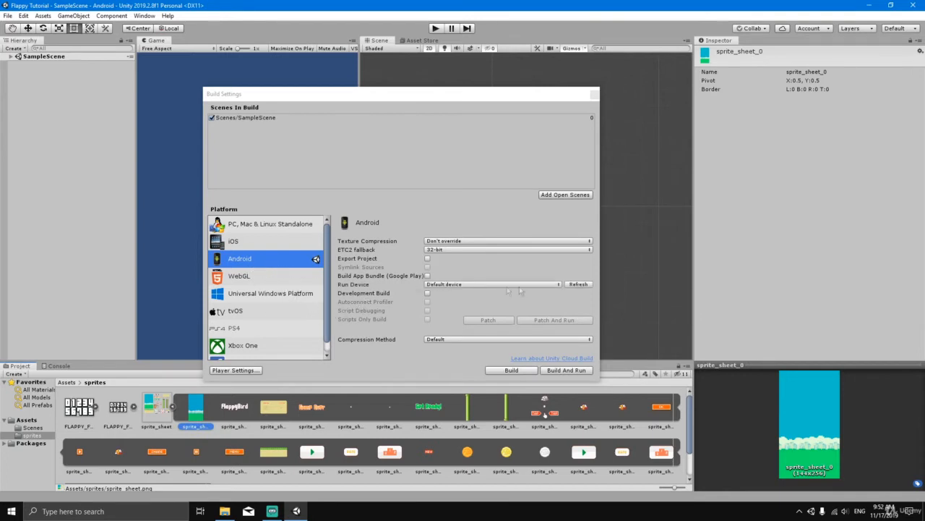
left_click(595, 96)
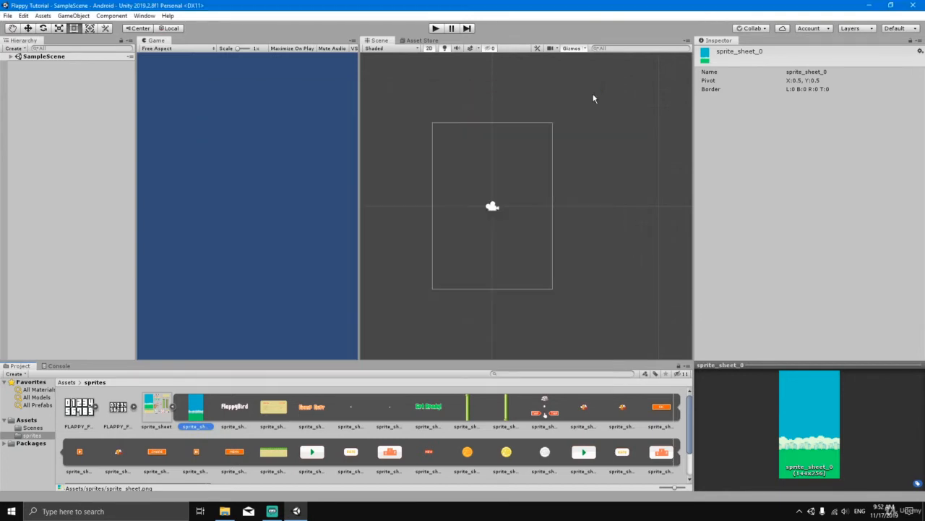
Set the Game view's aspect ratio to 16:9 Portrait (9:16) and narrow the view to fit the portrait frame
left_click(157, 48)
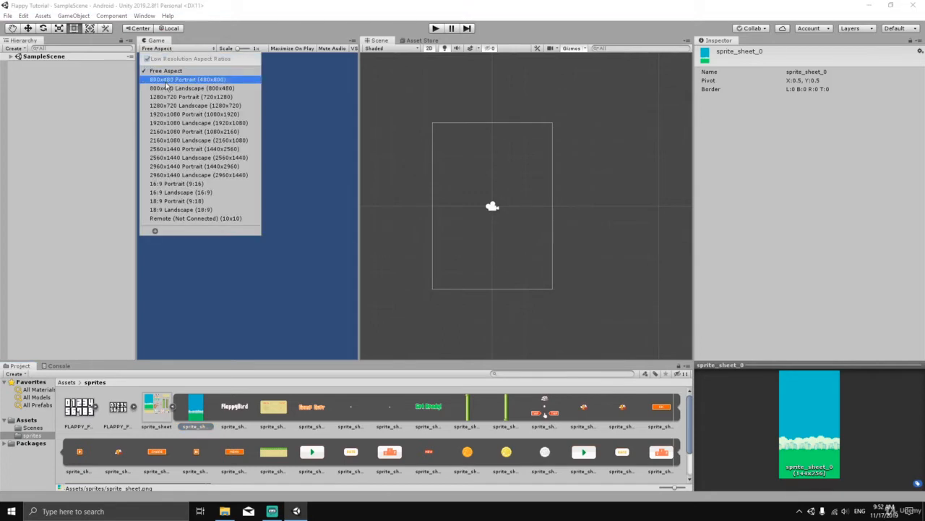
left_click(275, 64)
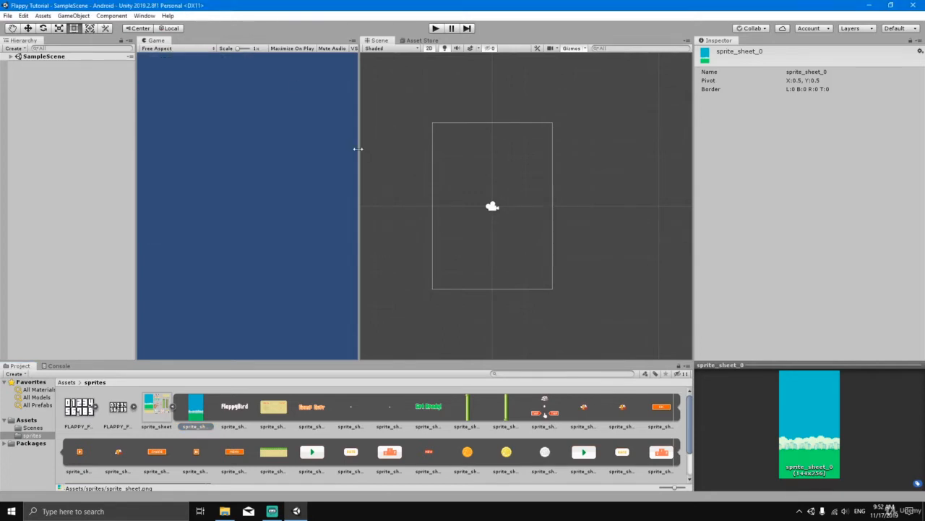
mouse_move(358, 148)
left_mouse_down()
mouse_move(261, 149)
mouse_move(372, 149)
mouse_move(269, 153)
mouse_move(348, 156)
left_mouse_up()
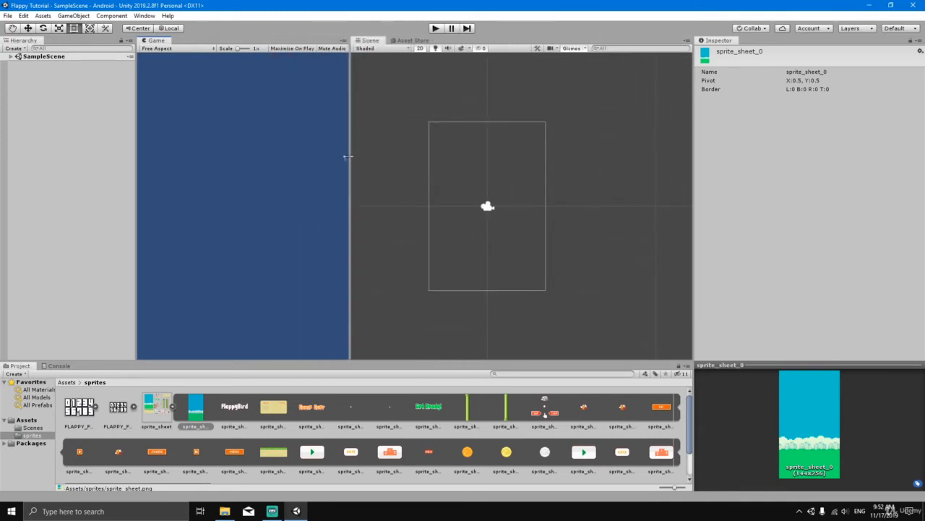
left_click(200, 50)
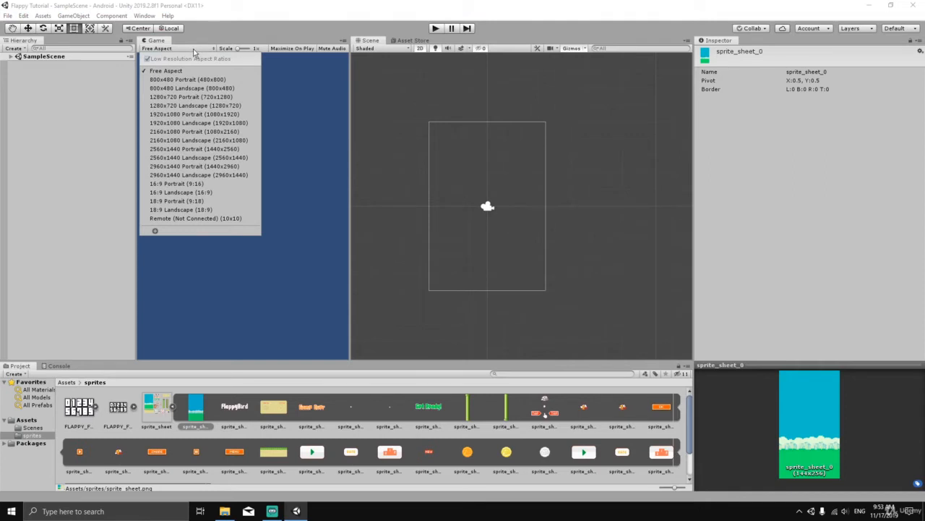
left_click(194, 188)
left_click_drag(352, 207, 321, 207)
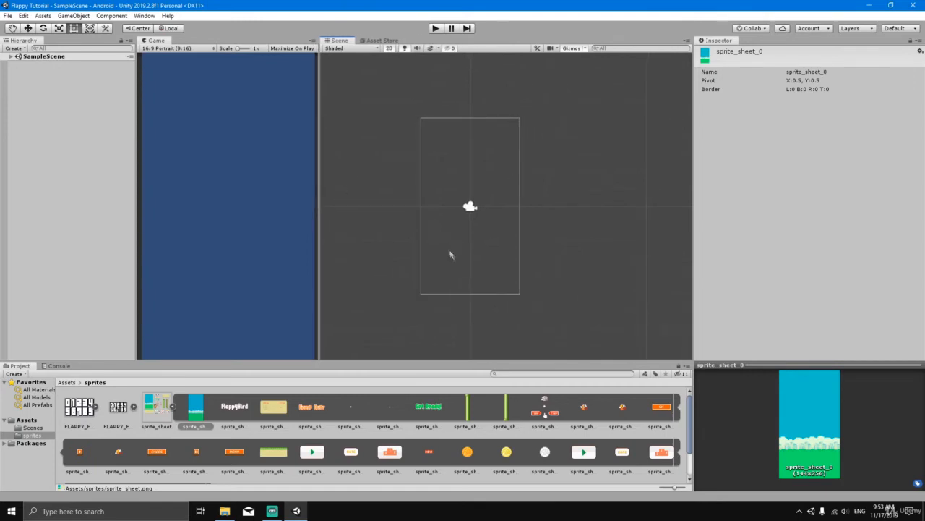
middle_click_drag(530, 234, 543, 239)
scroll(492, 253, "up", 2)
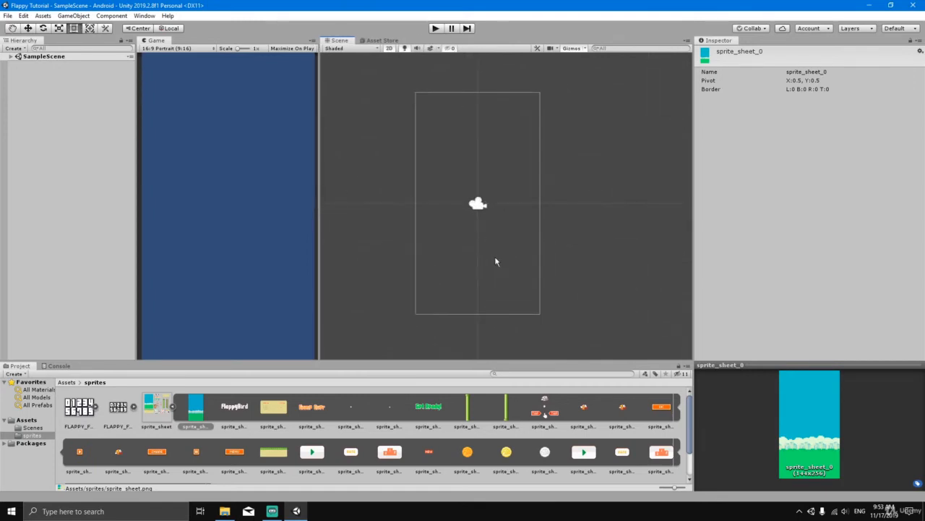
mouse_move(482, 254)
middle_mouse_down()
mouse_move(469, 241)
mouse_move(471, 254)
middle_mouse_up()
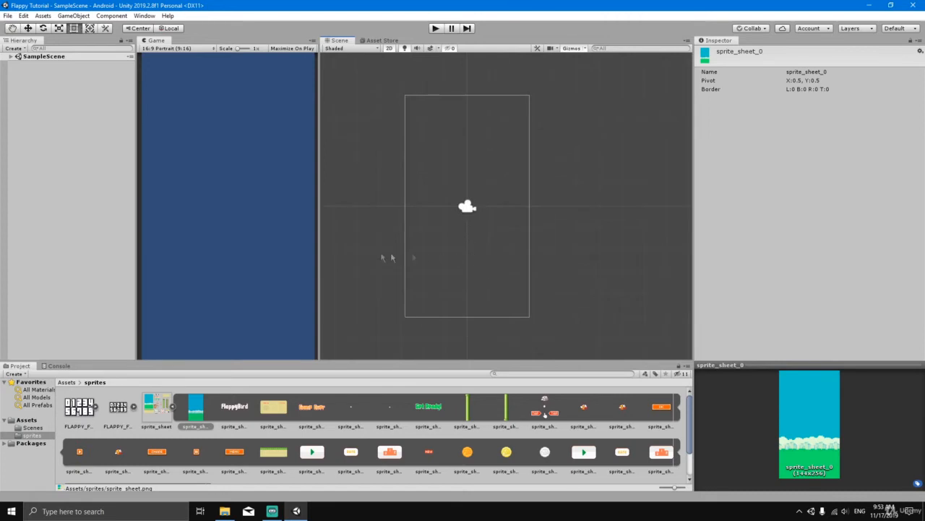
left_click(201, 50)
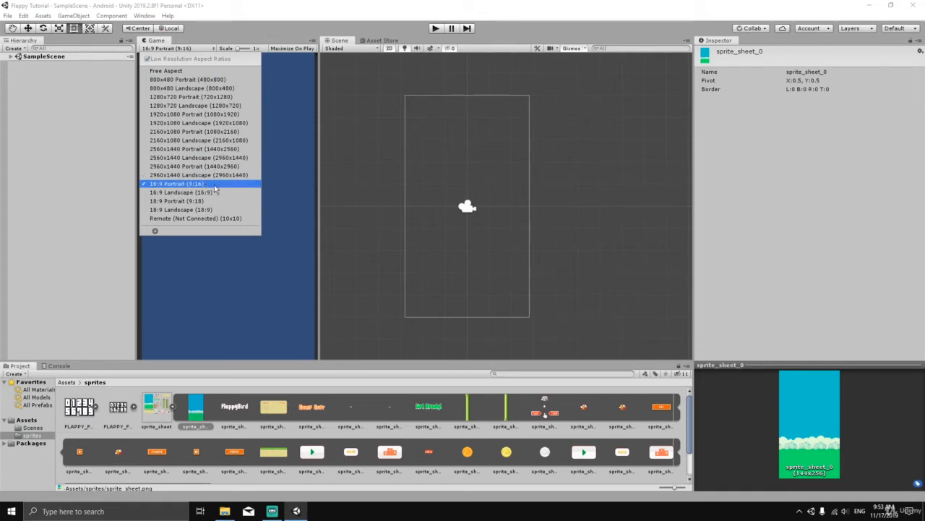
left_click(284, 29)
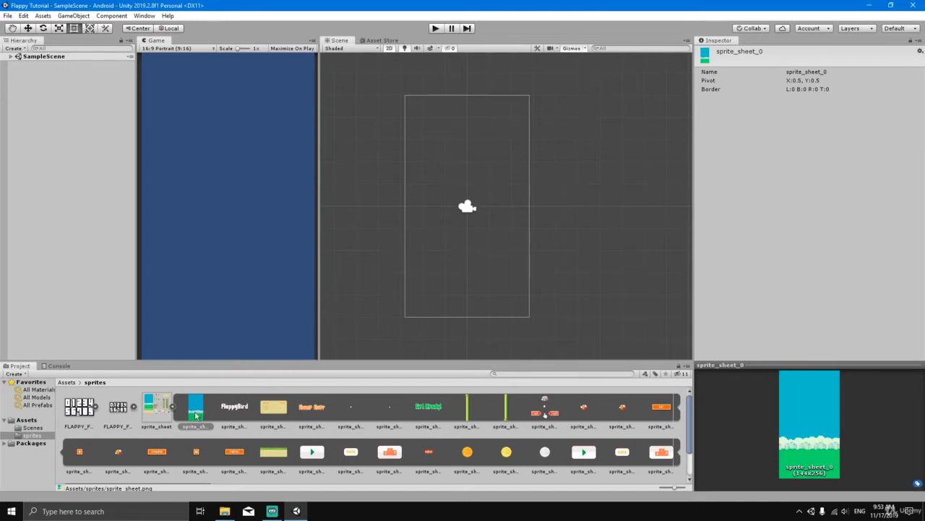
Add the sky-and-city background sprite sprite_sheet_0 to SampleScene as a game object
left_click_drag(198, 411, 62, 139)
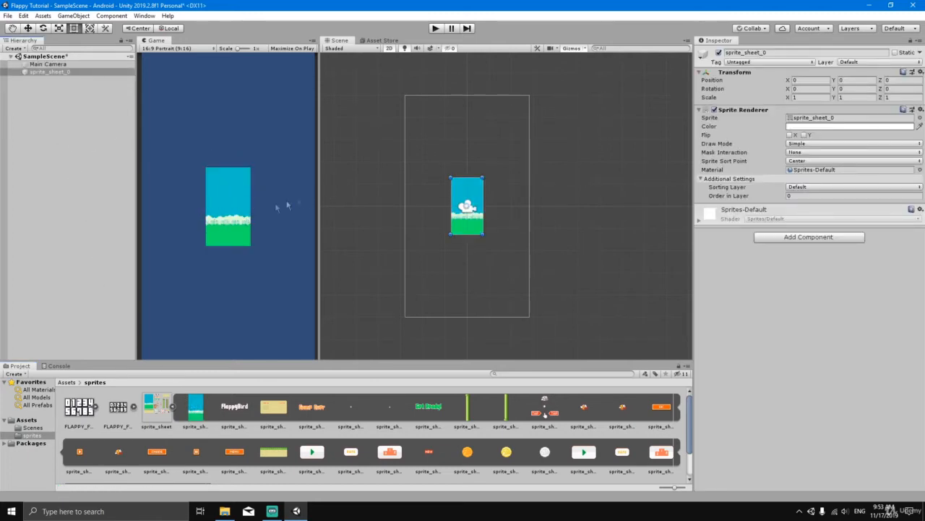
left_click_drag(319, 230, 313, 229)
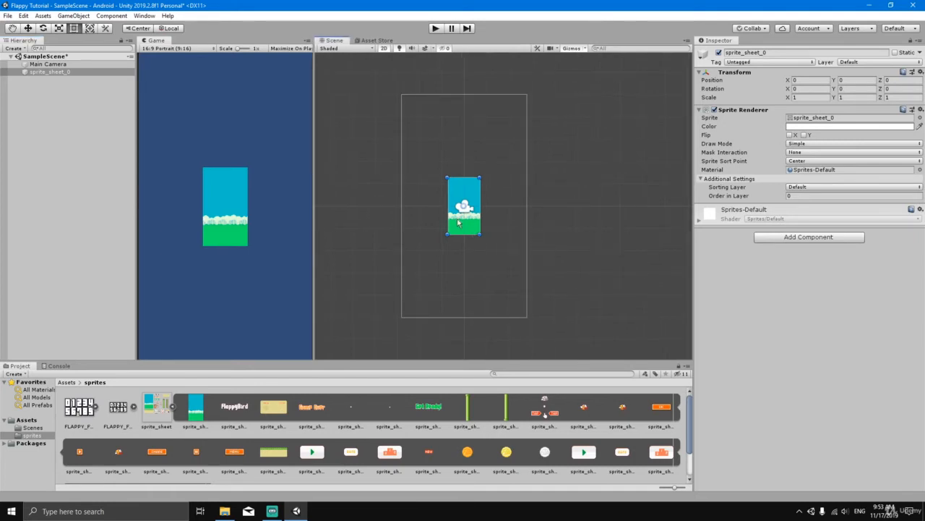
scroll(463, 221, "up", 3)
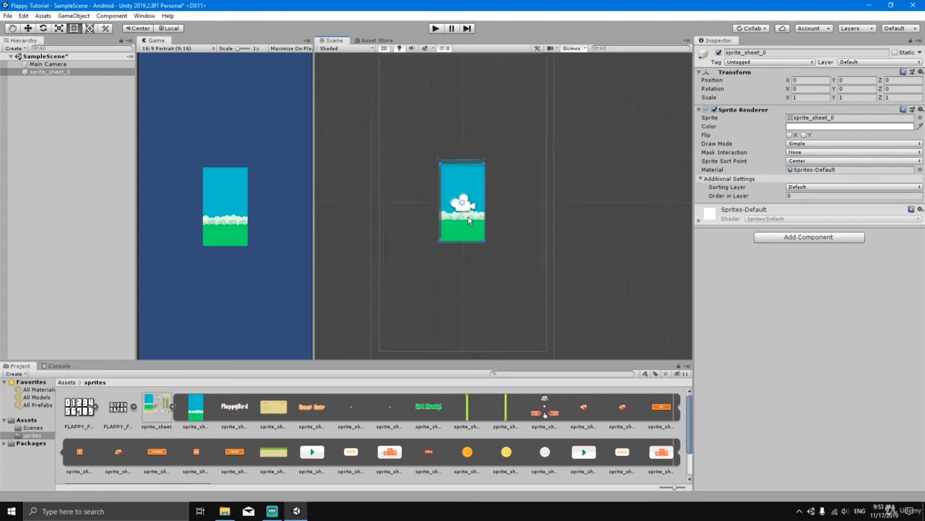
scroll(469, 219, "down", 2)
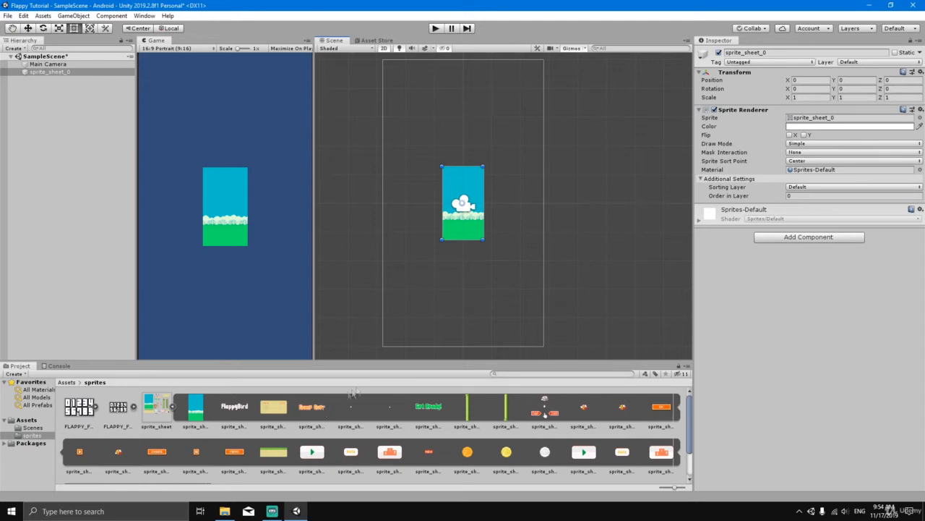
scroll(448, 295, "down", 1)
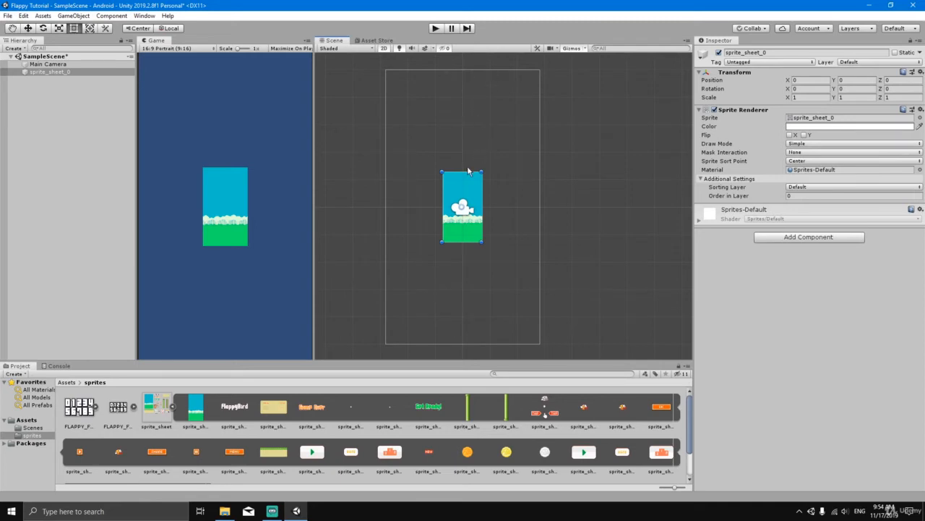
Set the Main Camera's orthographic size to 1.2 so the background fills the Game view
left_click(47, 64)
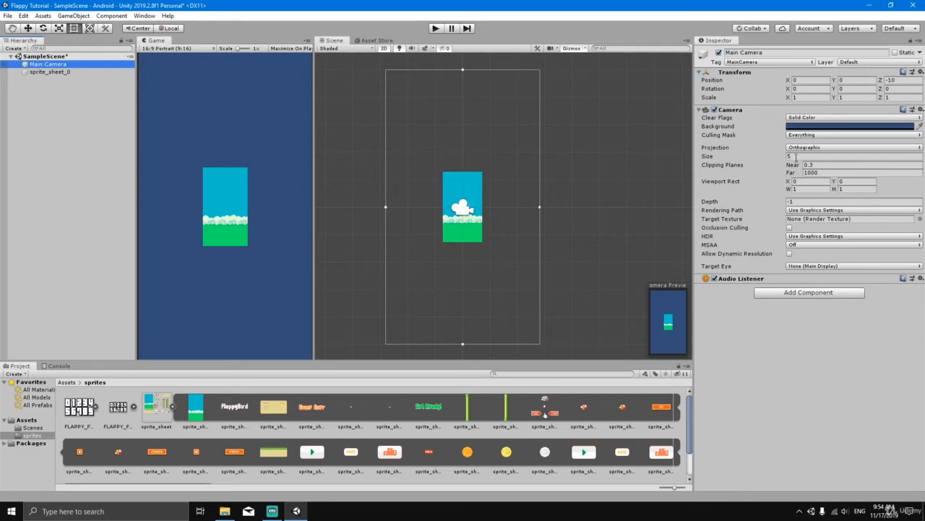
left_click(794, 155)
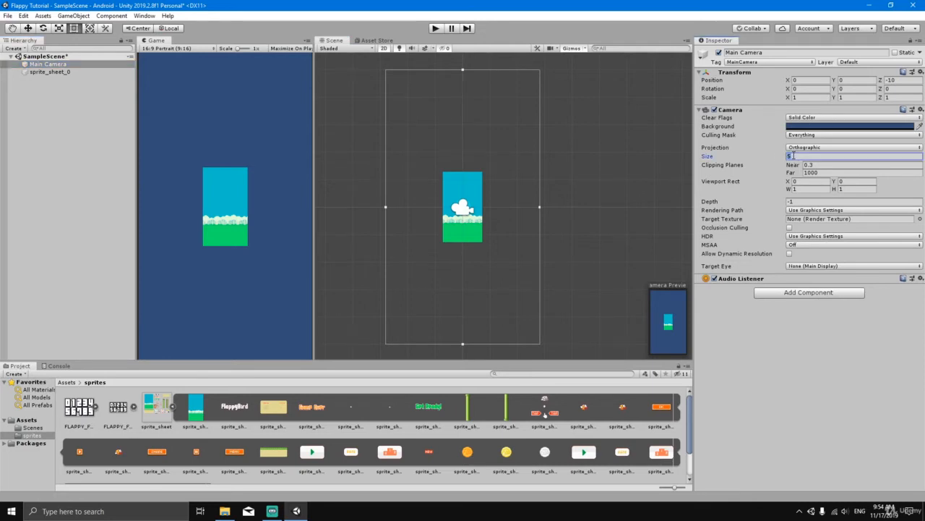
type("1")
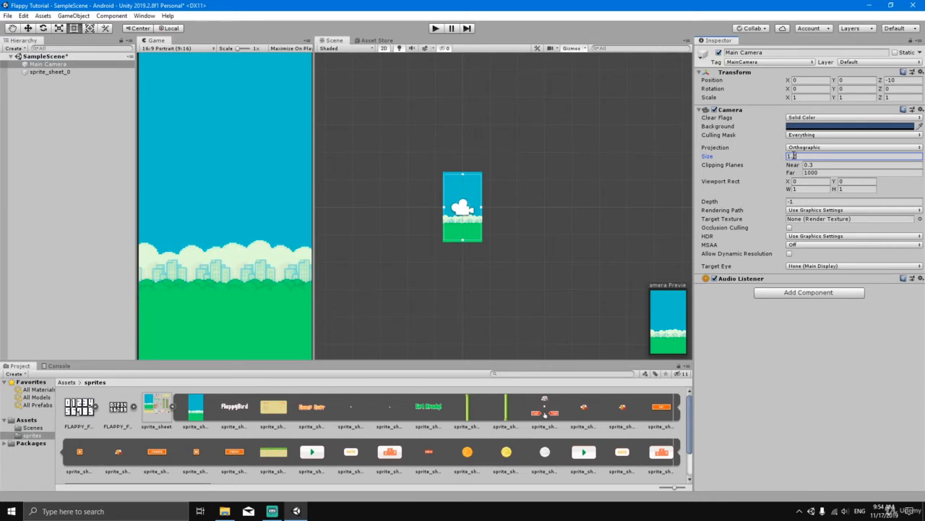
type(".2")
scroll(515, 231, "up", 3)
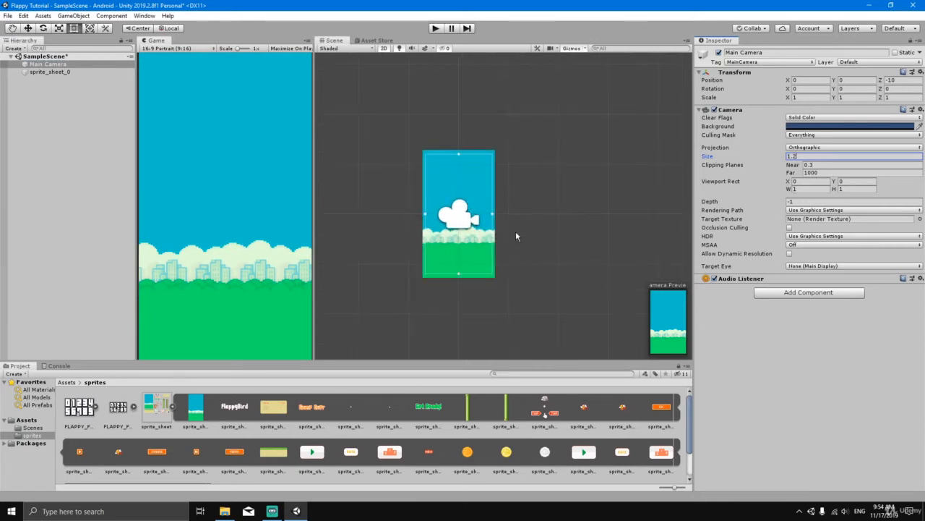
scroll(506, 207, "up", 3)
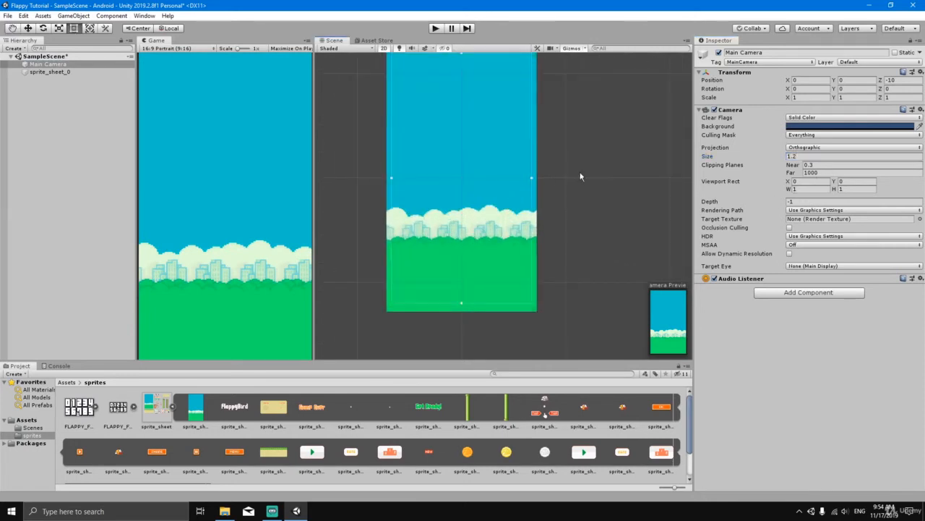
scroll(572, 209, "down", 2)
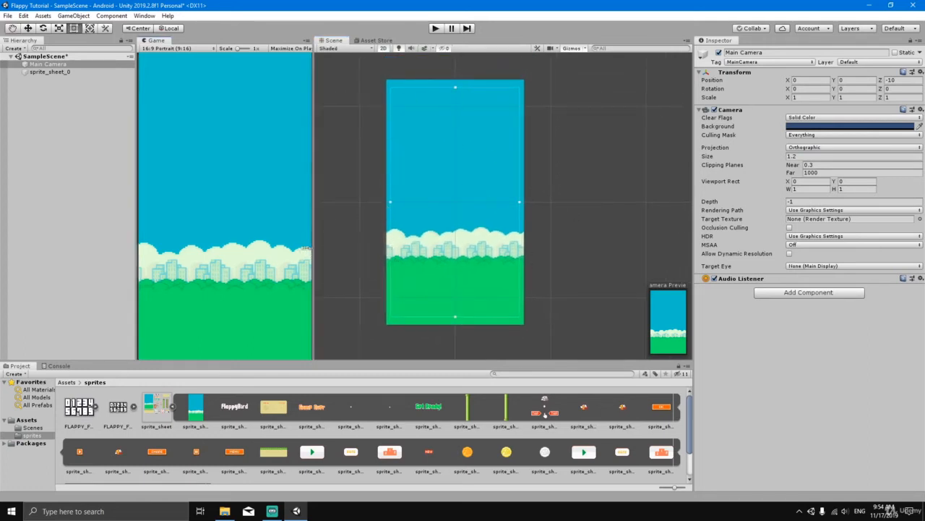
left_click_drag(306, 248, 310, 248)
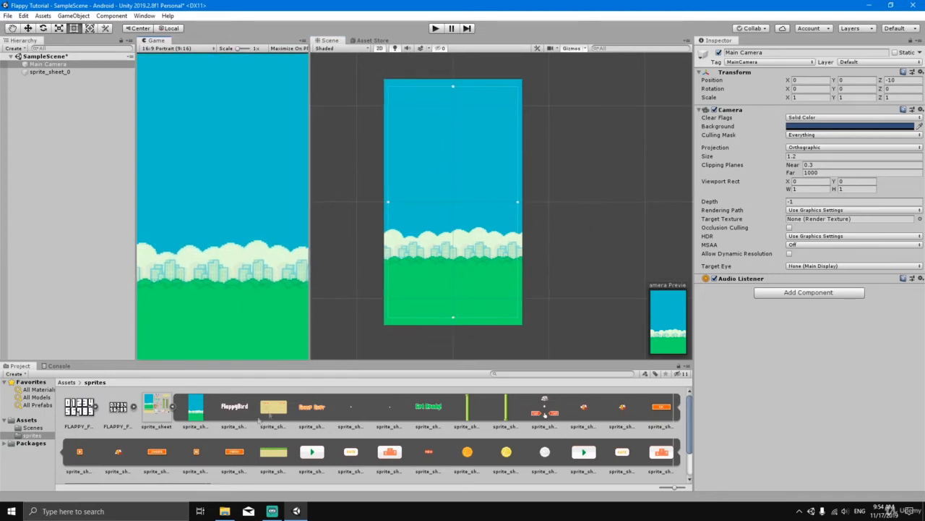
Add the striped ground sprite to SampleScene as a game object
left_click(276, 453)
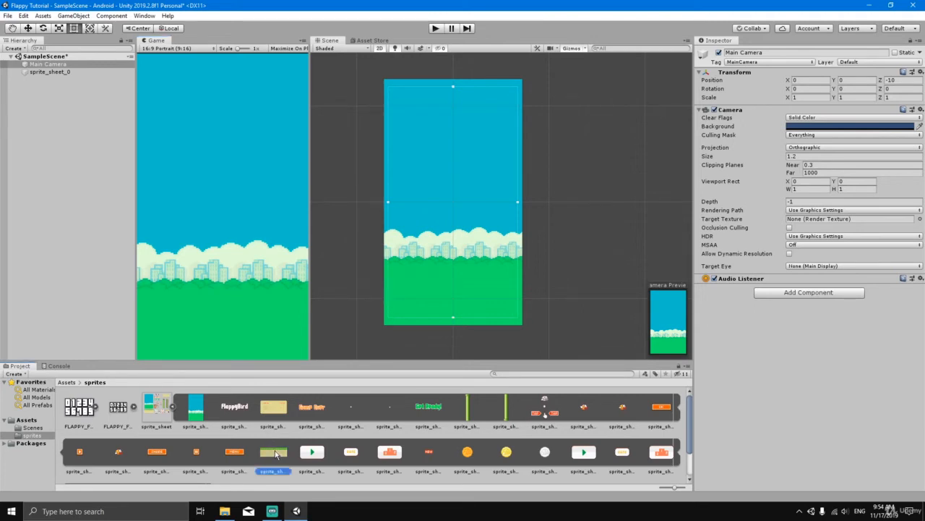
left_click_drag(275, 453, 46, 112)
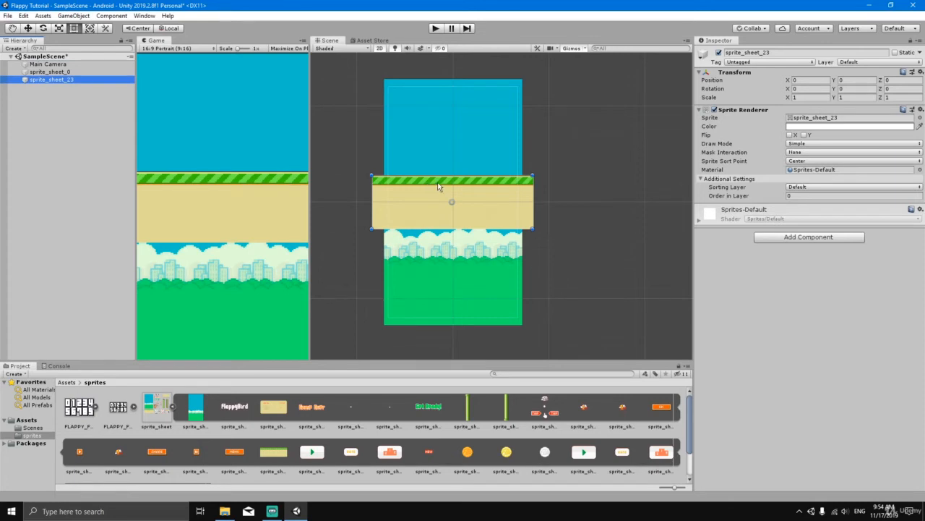
Lower the ground object to about Y -0.974 at the background's lower edge and add the bird sprite sprite_sheet_11 to SampleScene
key("w")
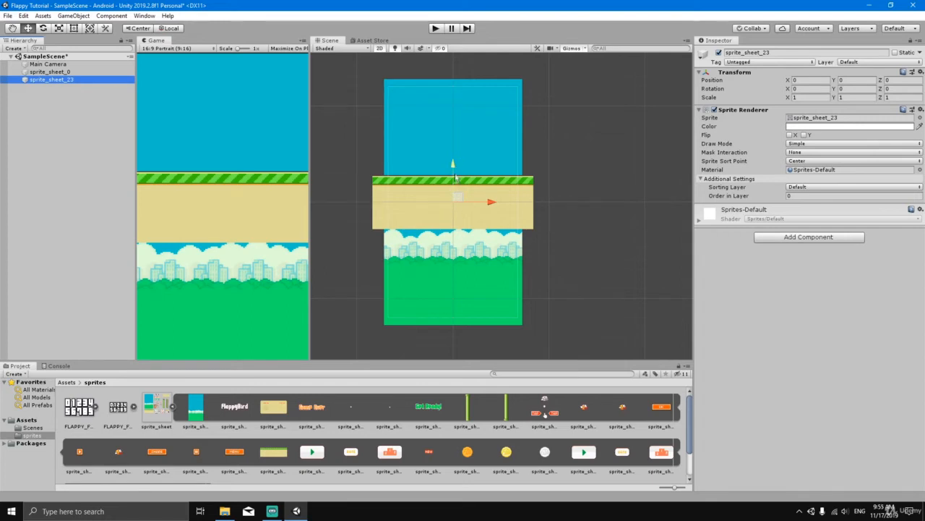
left_click_drag(454, 165, 452, 260)
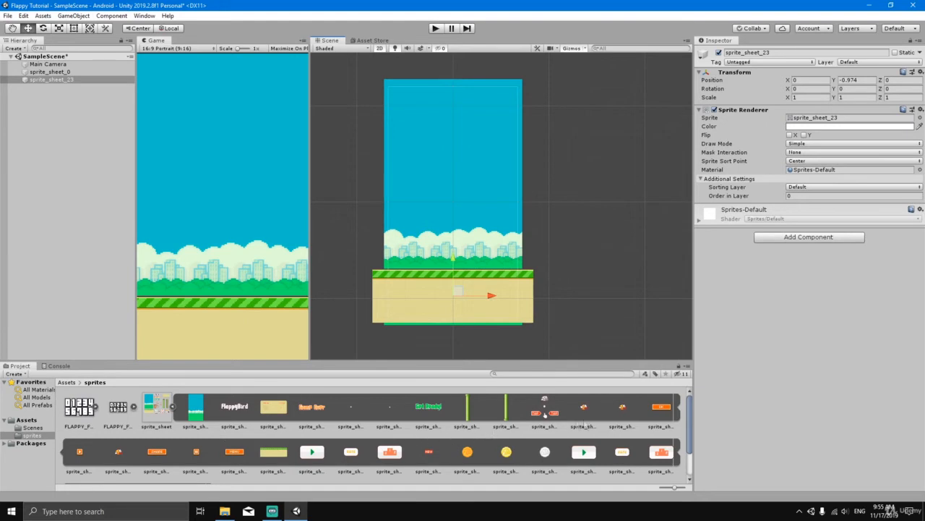
left_click(586, 409)
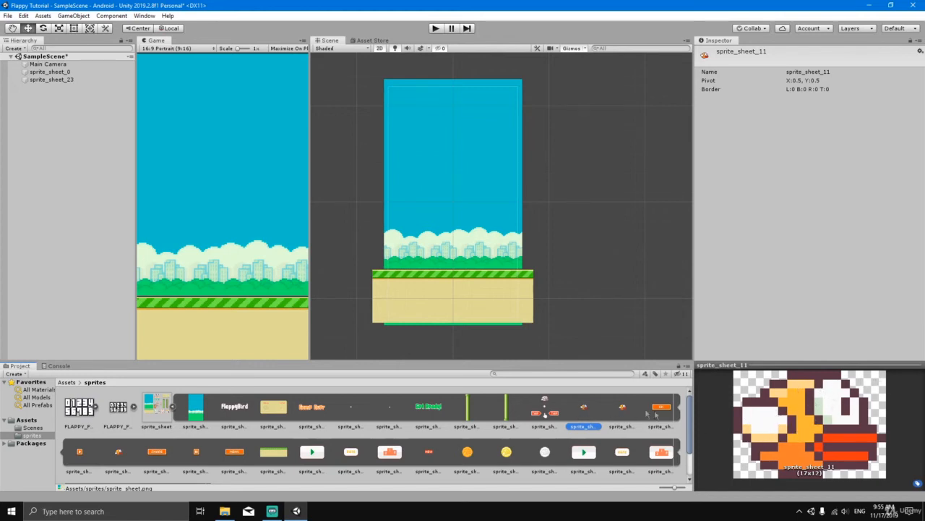
left_click_drag(583, 410, 32, 119)
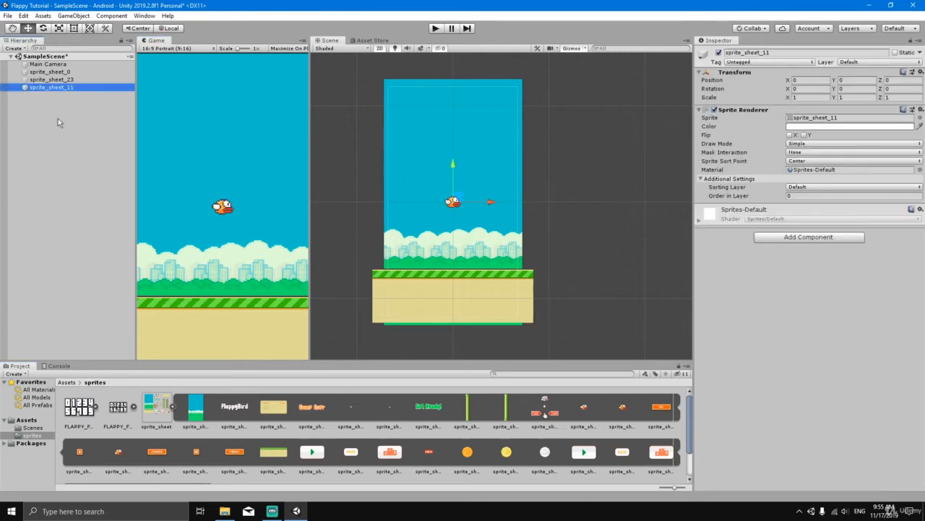
Rename the sky-and-city background object sprite_sheet_0 to bg
left_click(49, 73)
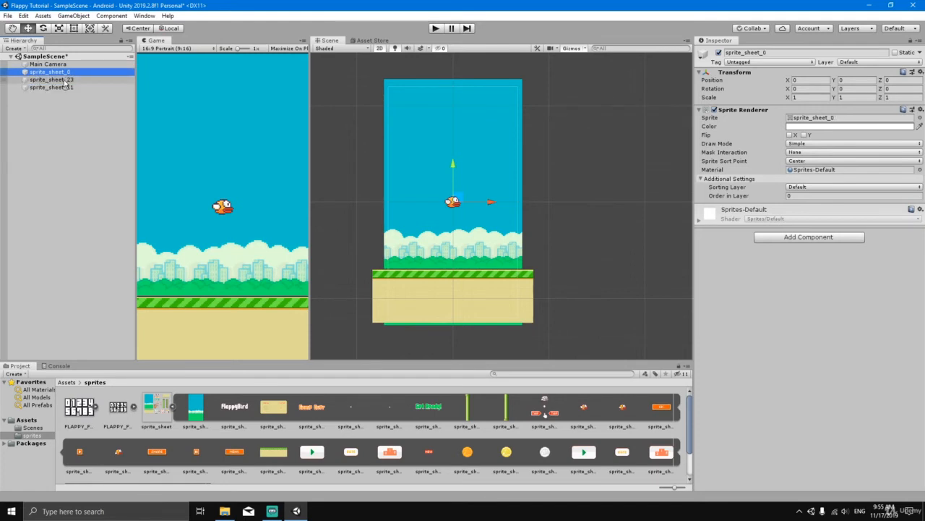
left_click(64, 80)
left_click(62, 87)
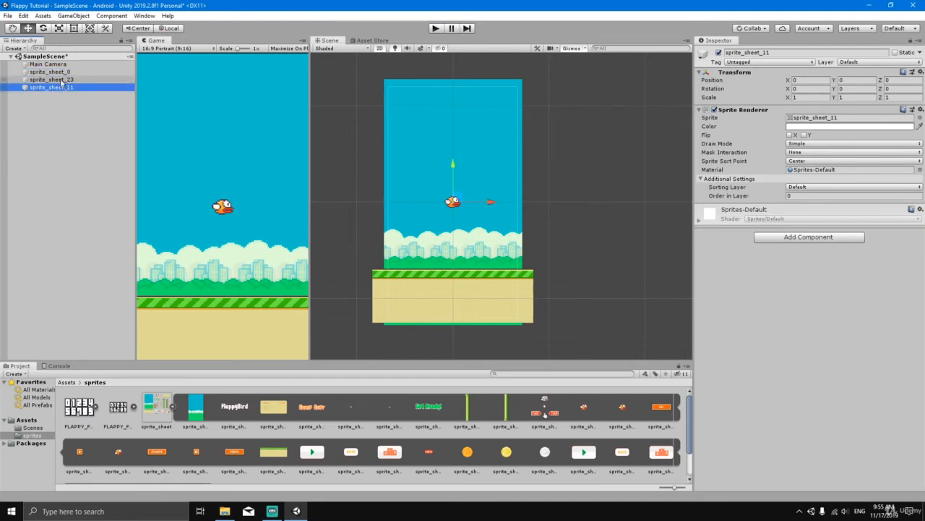
key("Up")
key("Up")
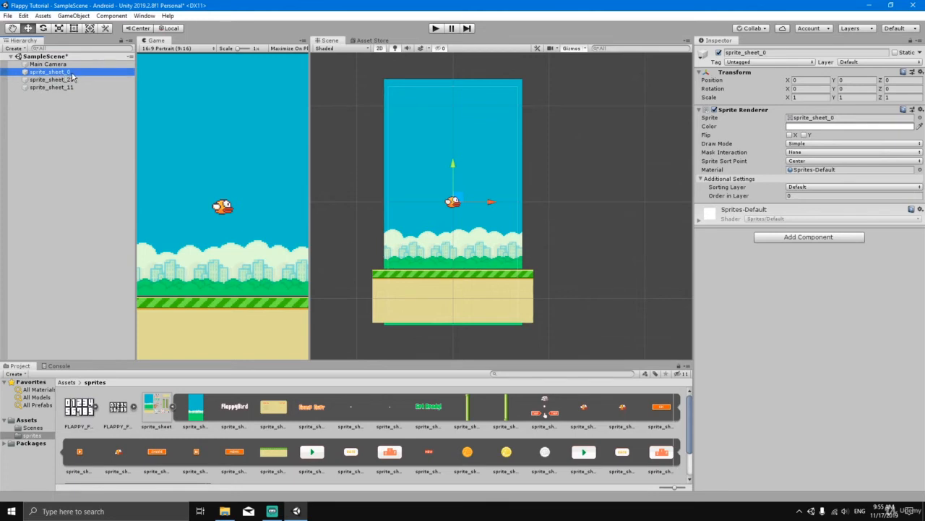
left_click(772, 53)
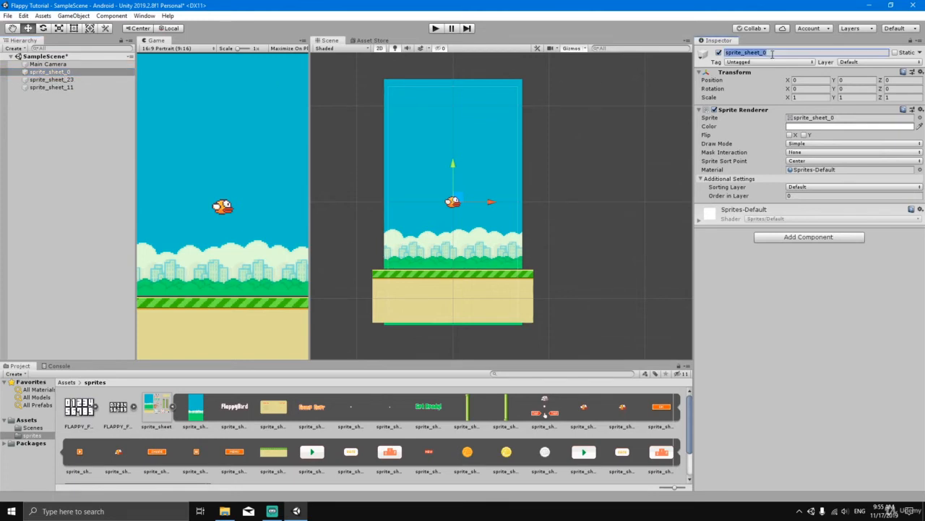
type("bg")
key("Return")
Rename the striped ground object sprite_sheet_23 to ground
left_click(101, 81)
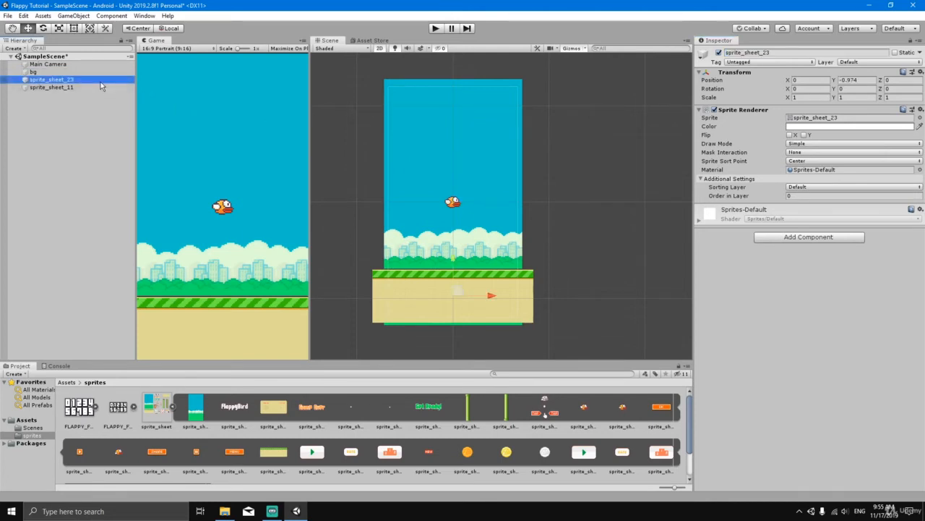
left_click(776, 52)
type("ground")
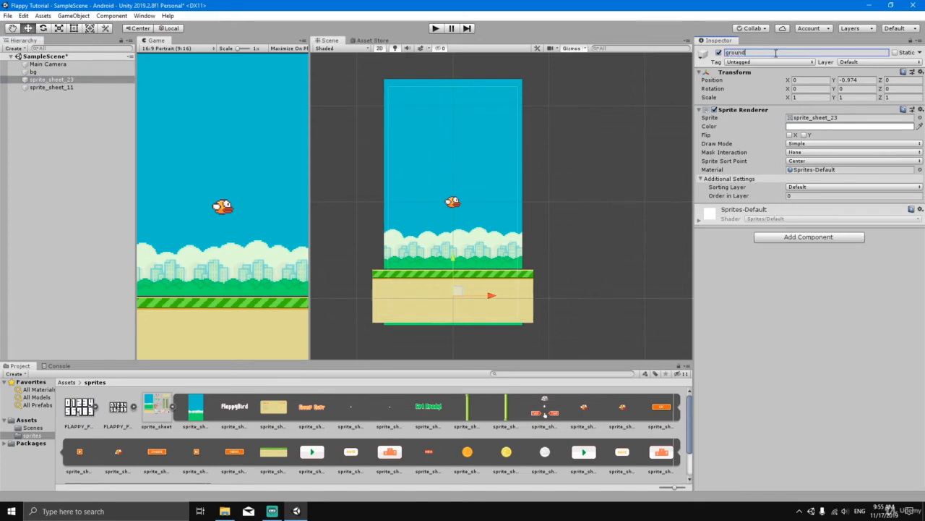
key("Return")
Rename the sprite_sheet_11 object to bird and shift it left of centre to about X -0.301
left_click(116, 88)
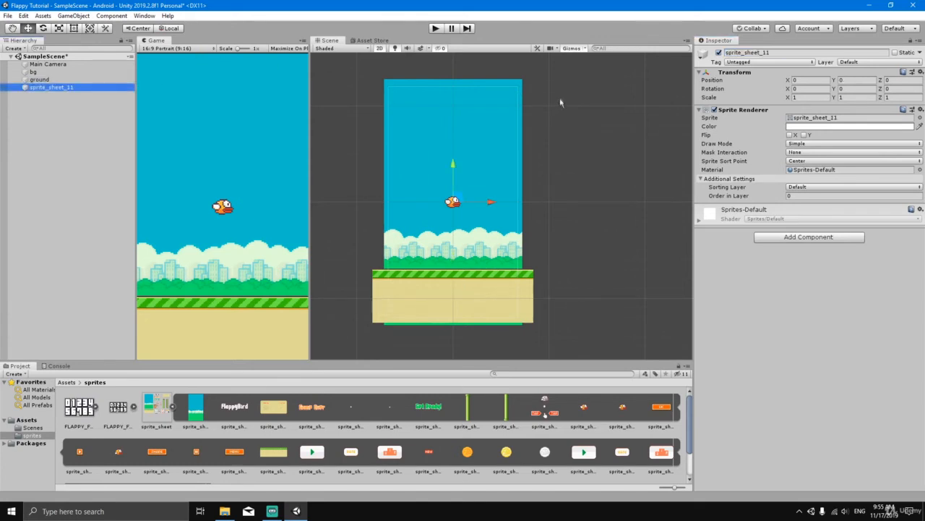
left_click(771, 53)
type("b")
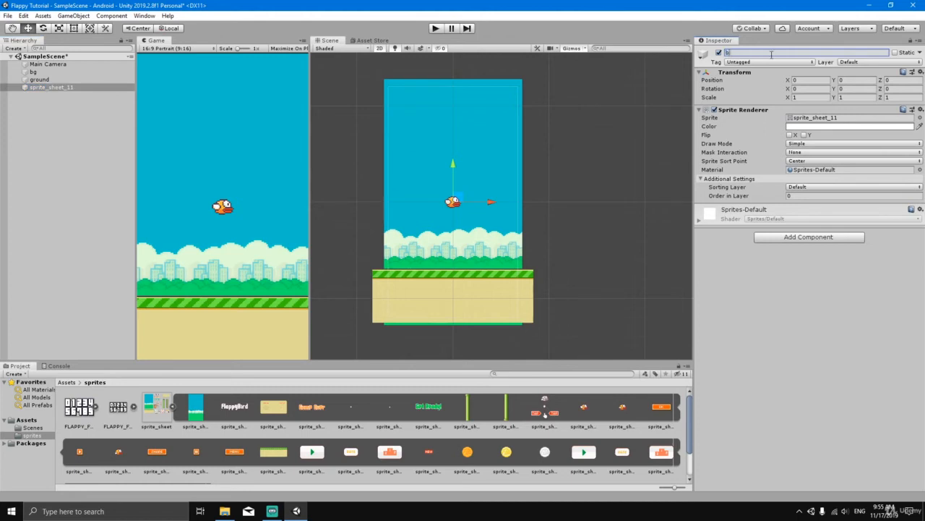
type("ird")
key("Return")
left_click_drag(489, 202, 464, 207)
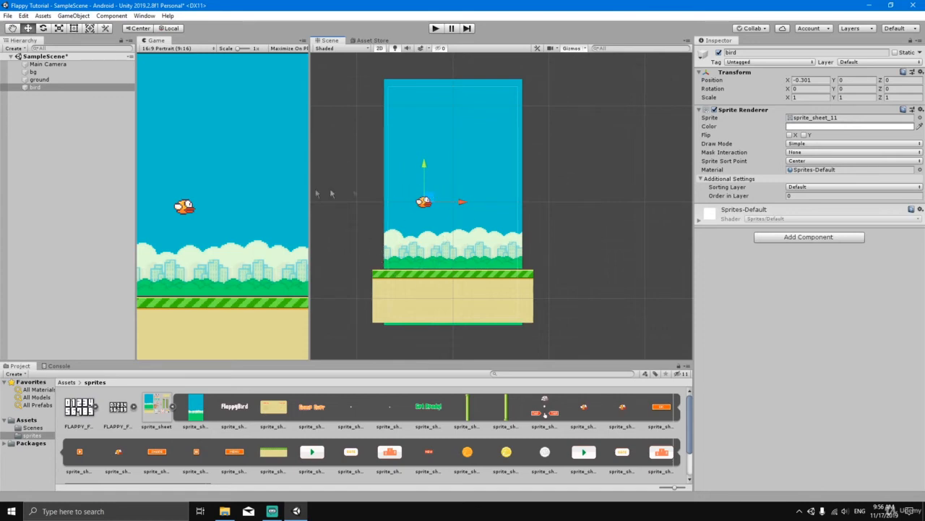
Run the game briefly, stop it, and compare the Sprite Renderer settings of the ground, bird and bg objects
left_click(436, 28)
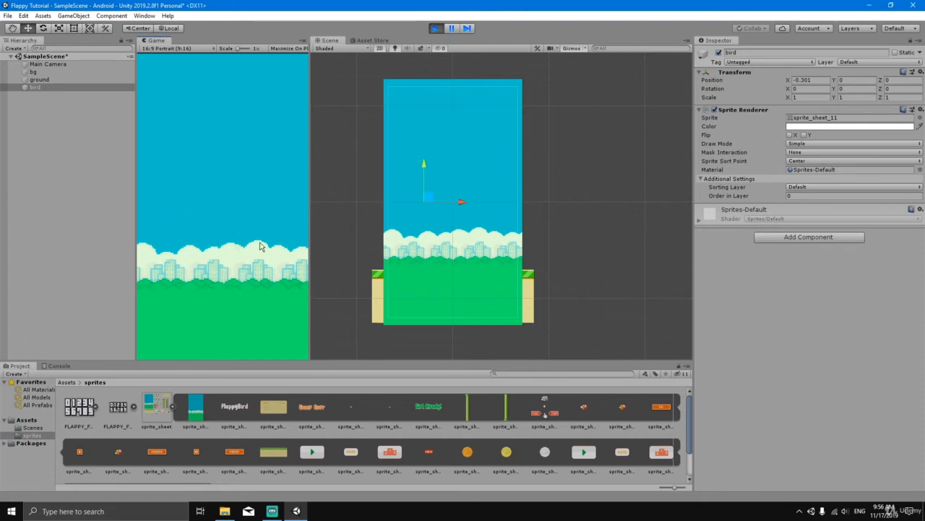
left_click(436, 29)
left_click(39, 80)
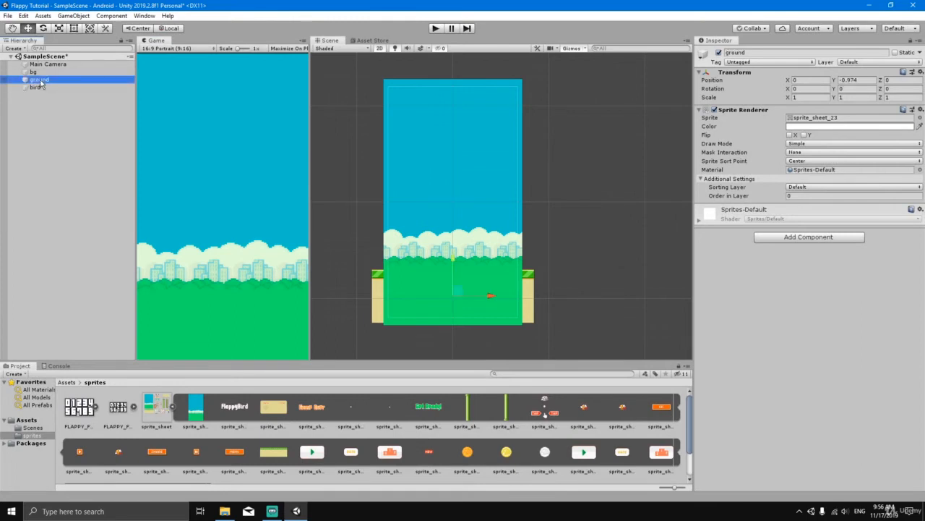
left_click(43, 87)
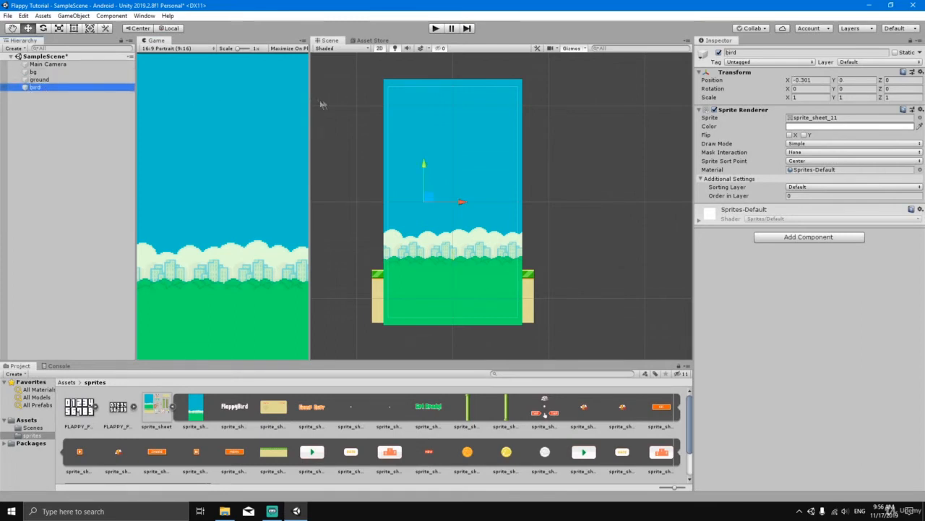
left_click(40, 80)
left_click(36, 72)
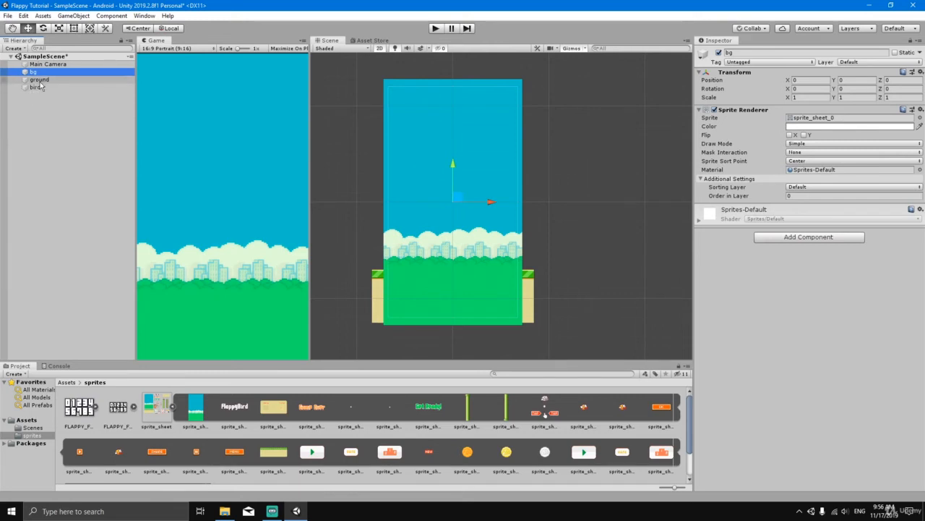
left_click(41, 88)
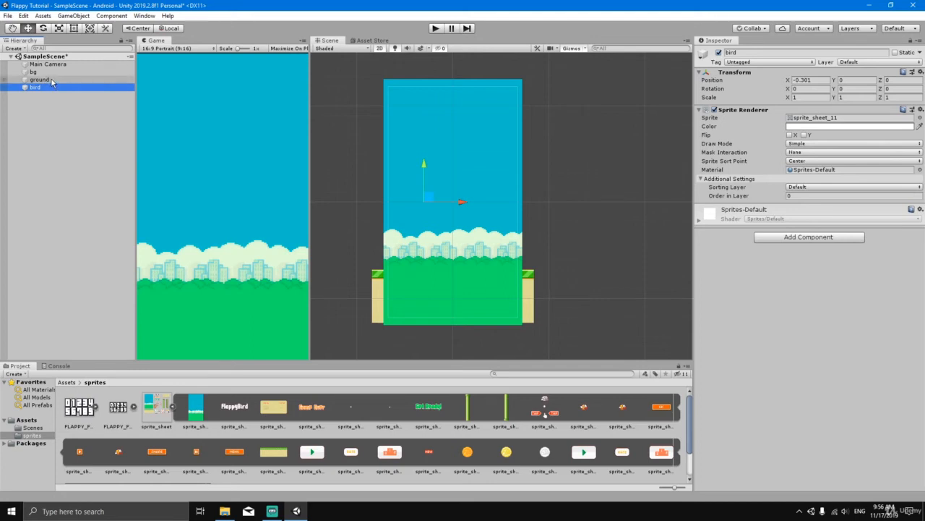
Add three sorting layers below Default, named Background, Midground and Foreground in that order
left_click(49, 73)
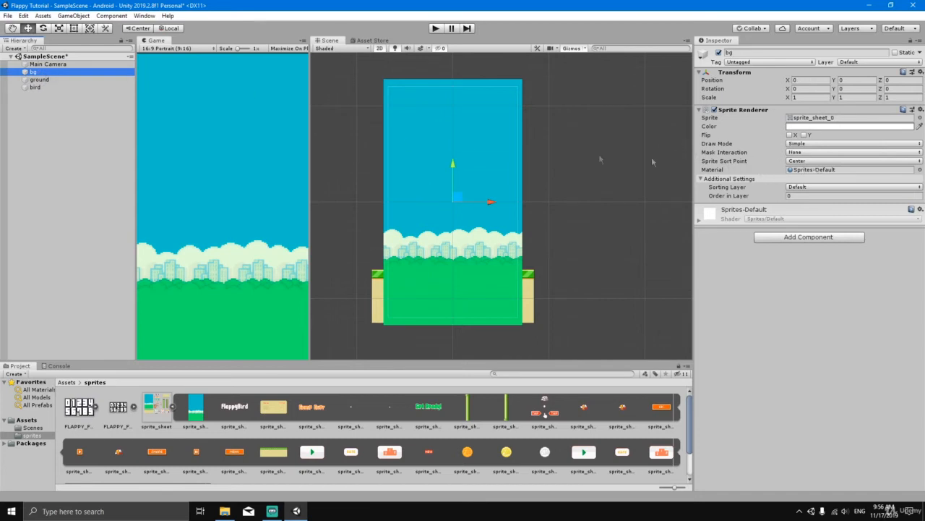
left_click(800, 188)
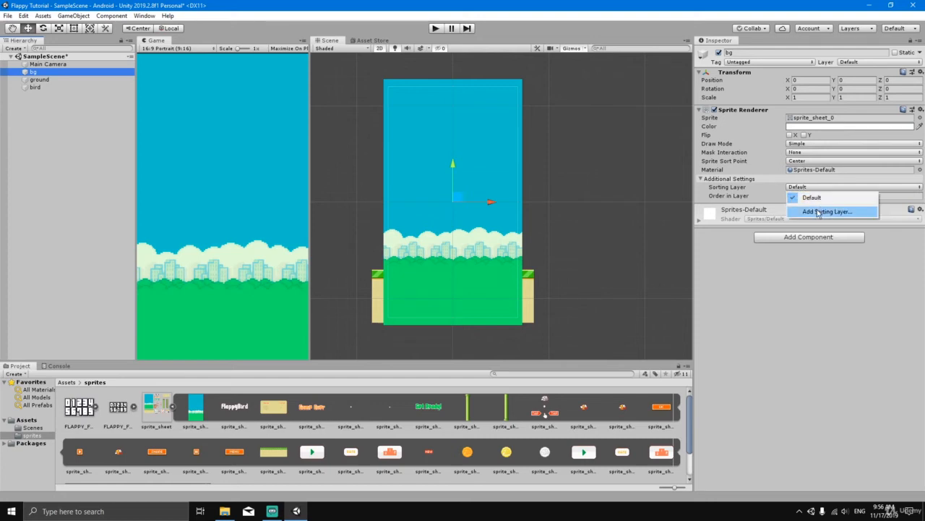
left_click(818, 211)
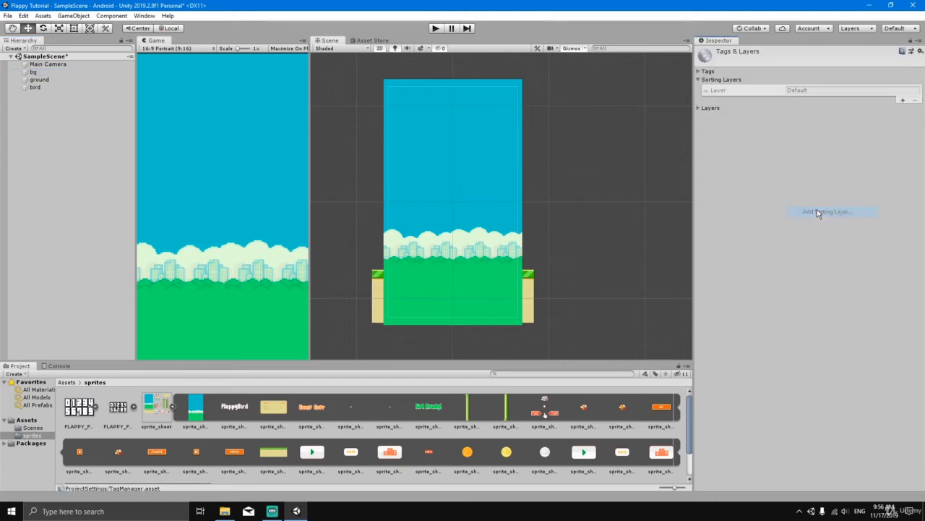
left_click(902, 101)
left_click(870, 99)
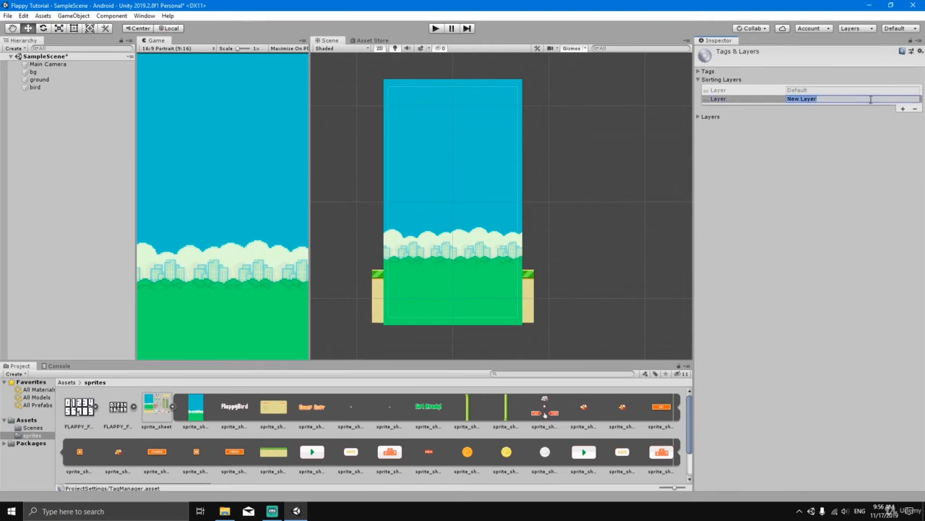
type("Background")
left_click(902, 109)
left_click(849, 107)
key("BackSpace")
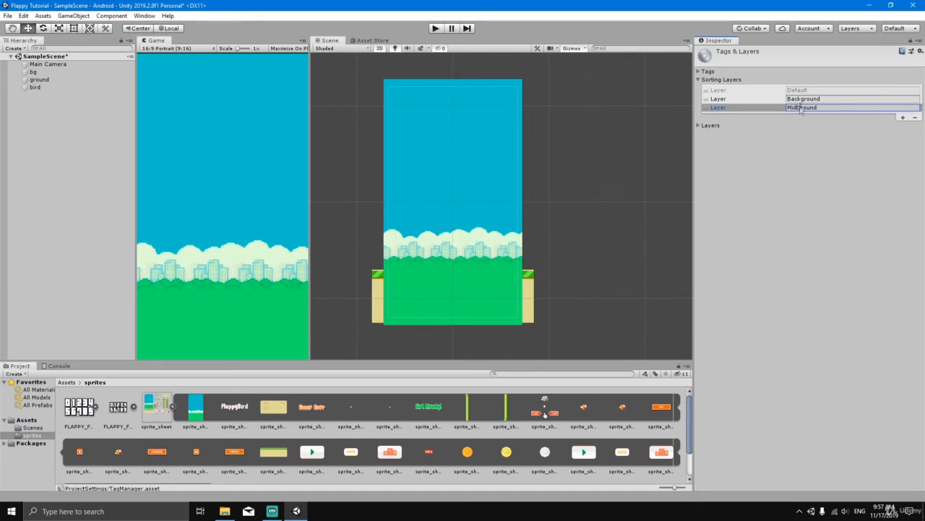
left_click(902, 117)
left_click(839, 116)
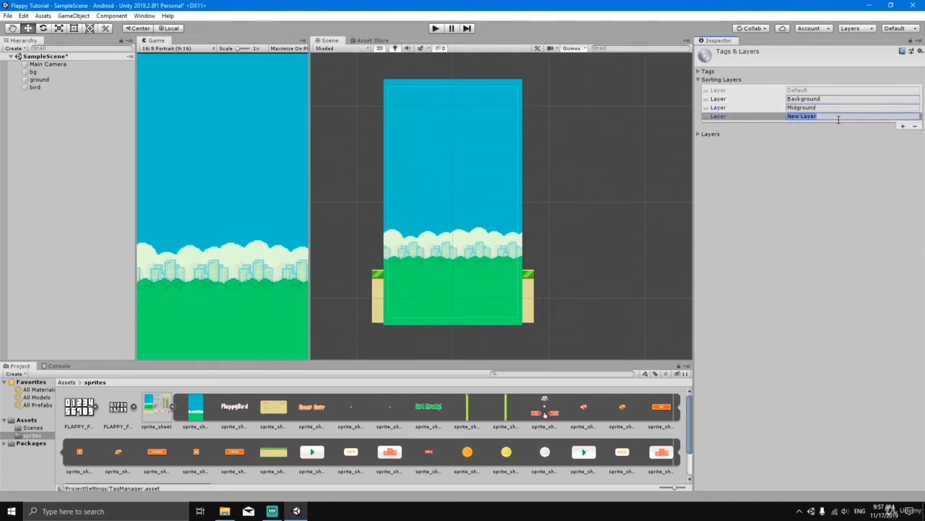
key("BackSpace")
Assign the bg object's Sprite Renderer to the Background sorting layer
left_click(37, 72)
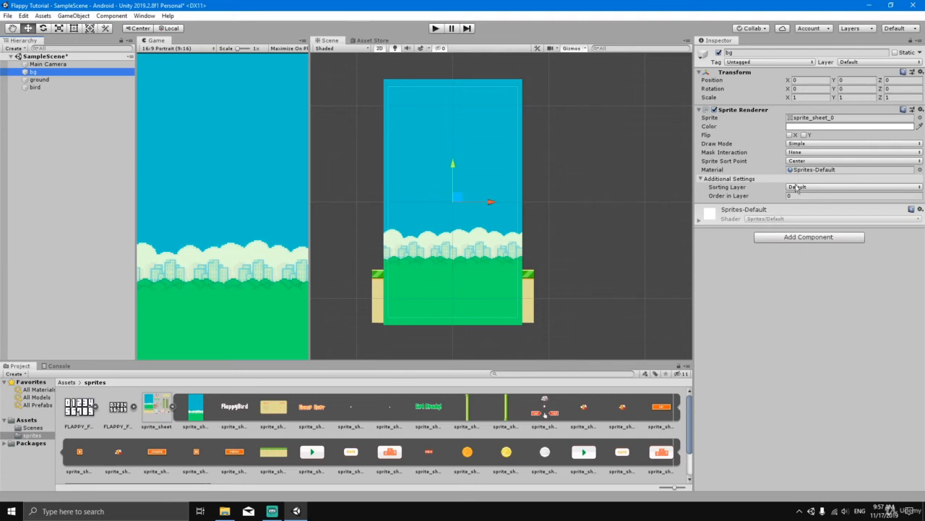
left_click(801, 191)
left_click(814, 206)
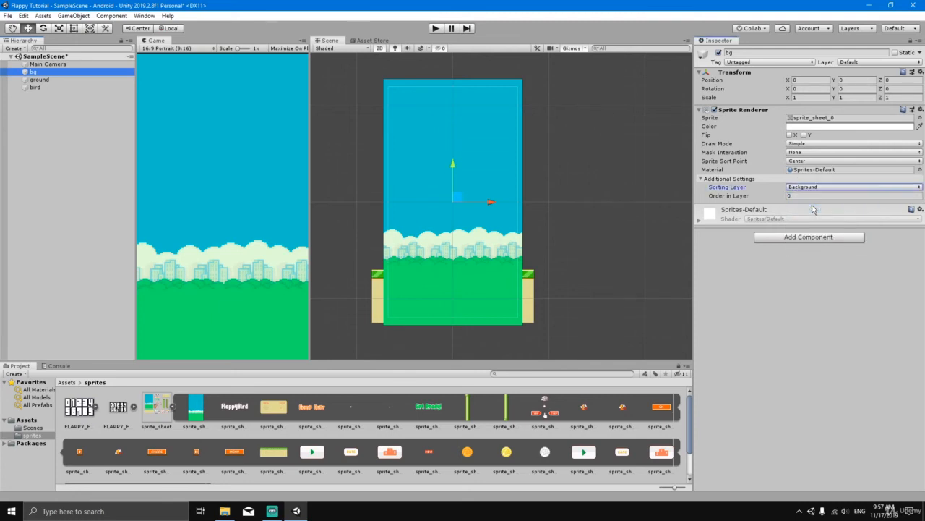
Set the ground object's sorting layer to Midground, and change it to Foreground
left_click(39, 80)
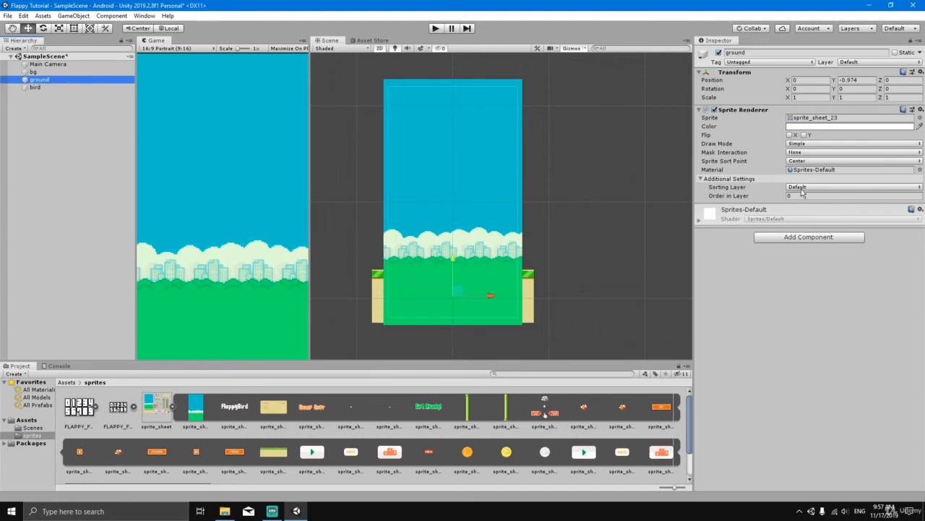
left_click(801, 189)
left_click(815, 220)
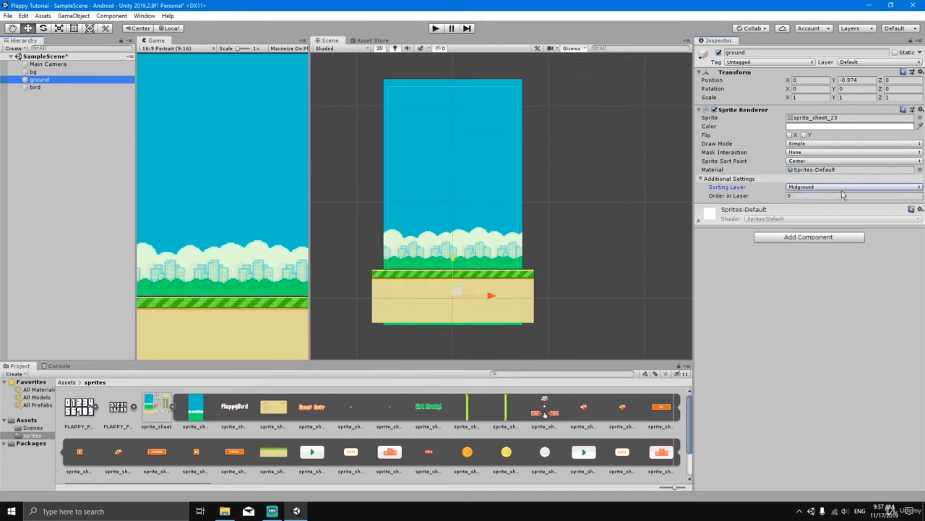
left_click(843, 190)
left_click(824, 229)
Assign the bird object's Sprite Renderer to the Midground sorting layer
left_click(48, 87)
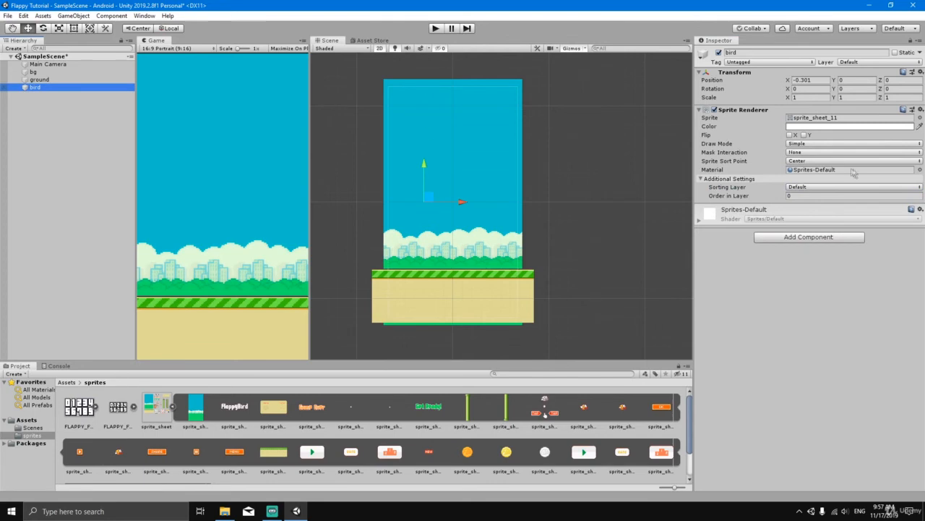
left_click(800, 189)
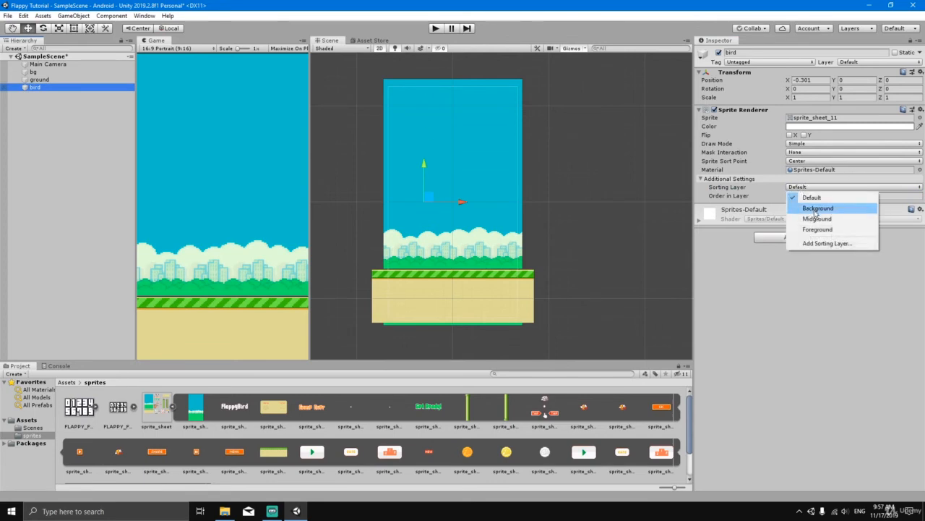
left_click(817, 218)
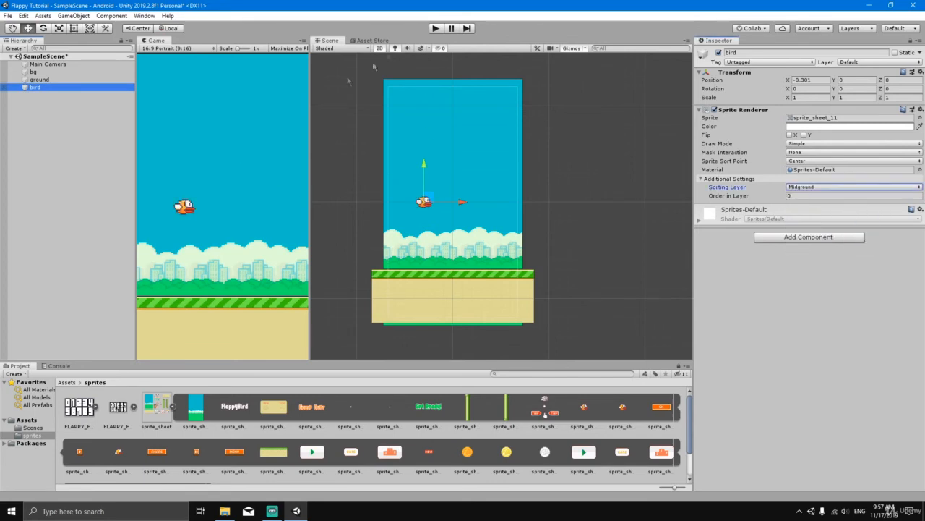
Play the scene, preview it in 18:9 Portrait, return to 16:9 Portrait, and stop playback
left_click(435, 29)
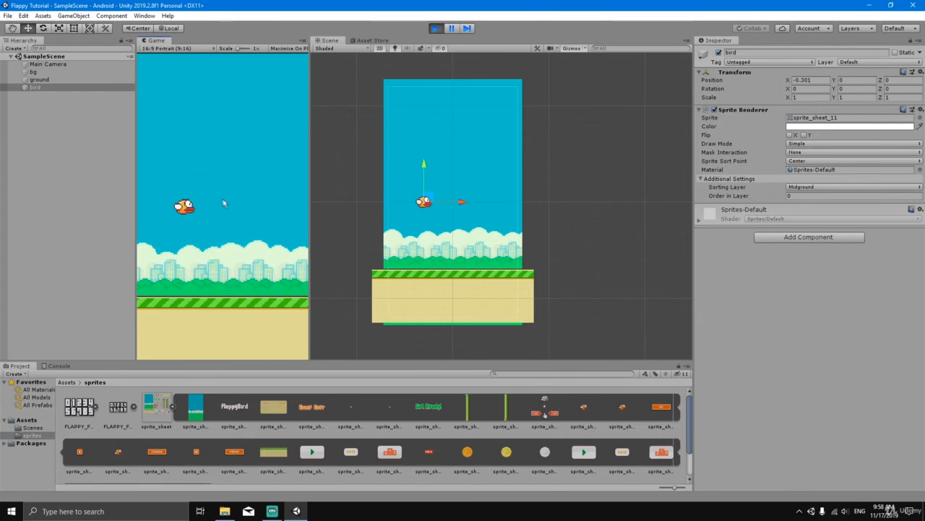
left_click(192, 51)
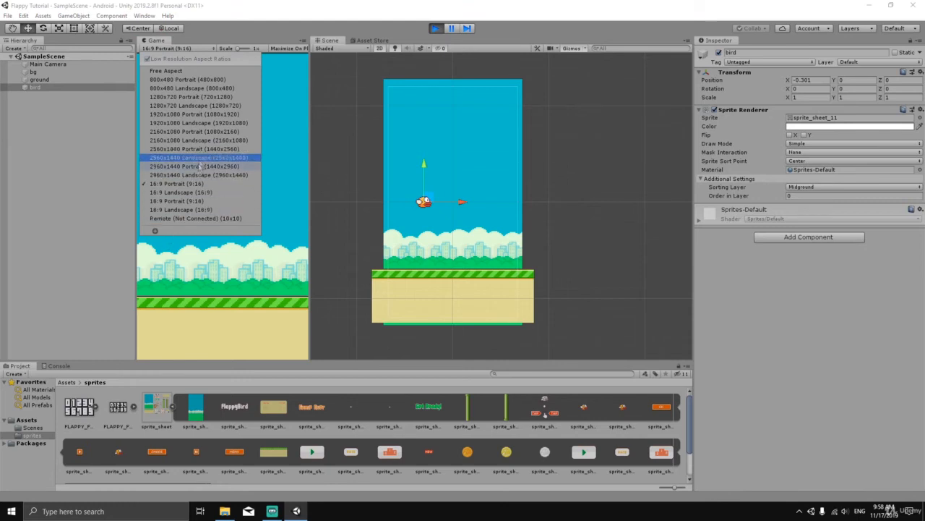
left_click(198, 202)
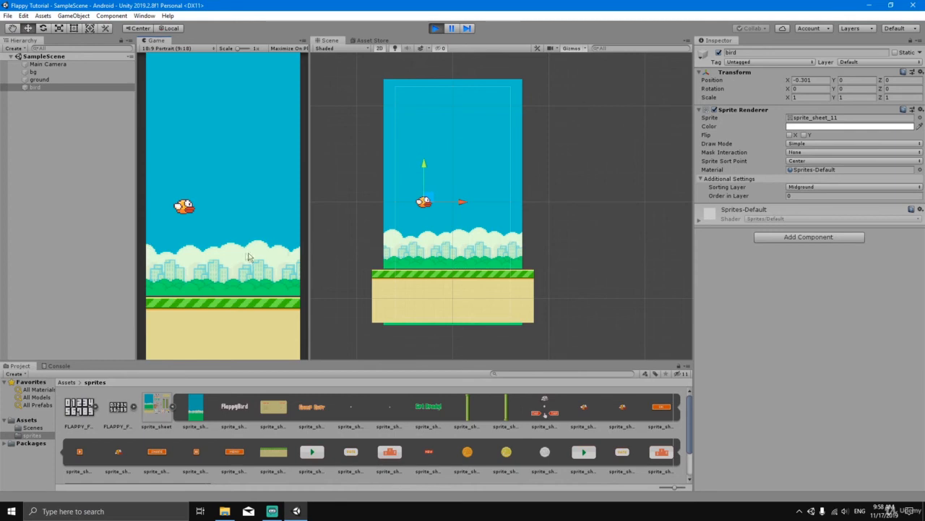
left_click(186, 49)
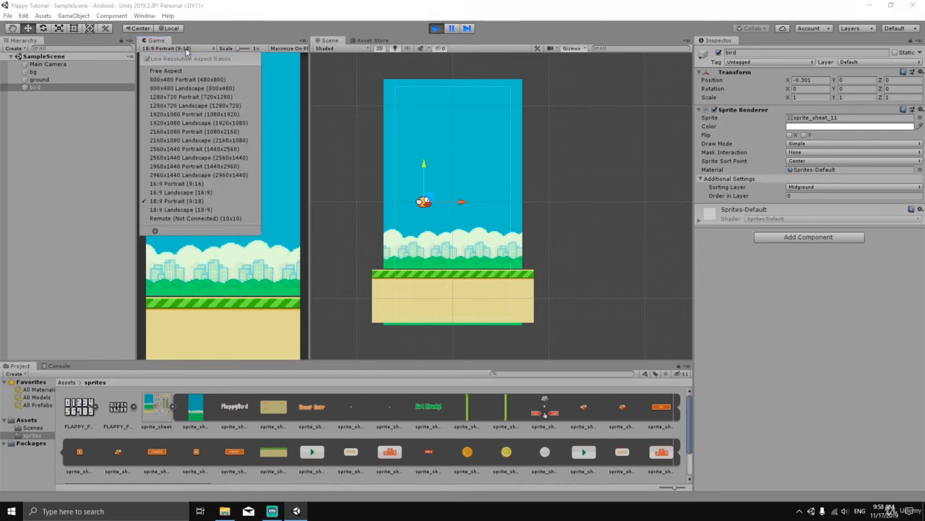
left_click(201, 184)
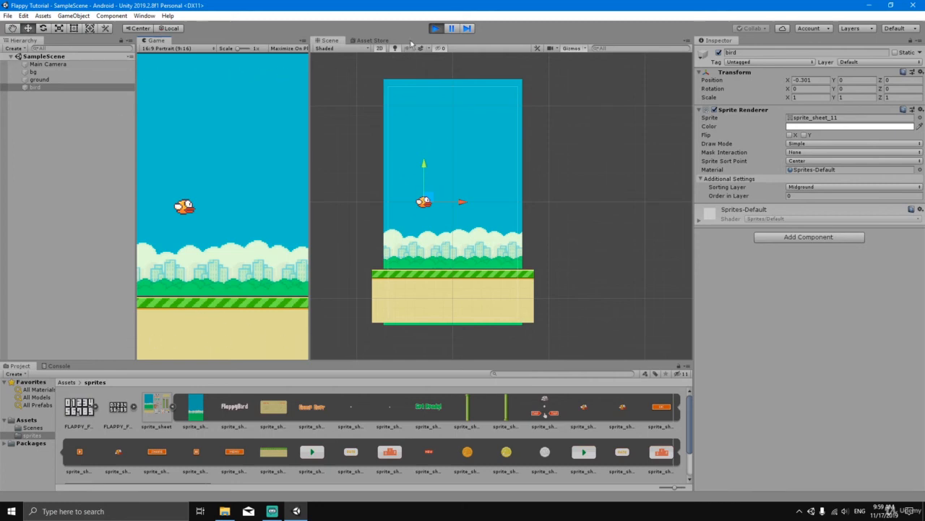
left_click(436, 29)
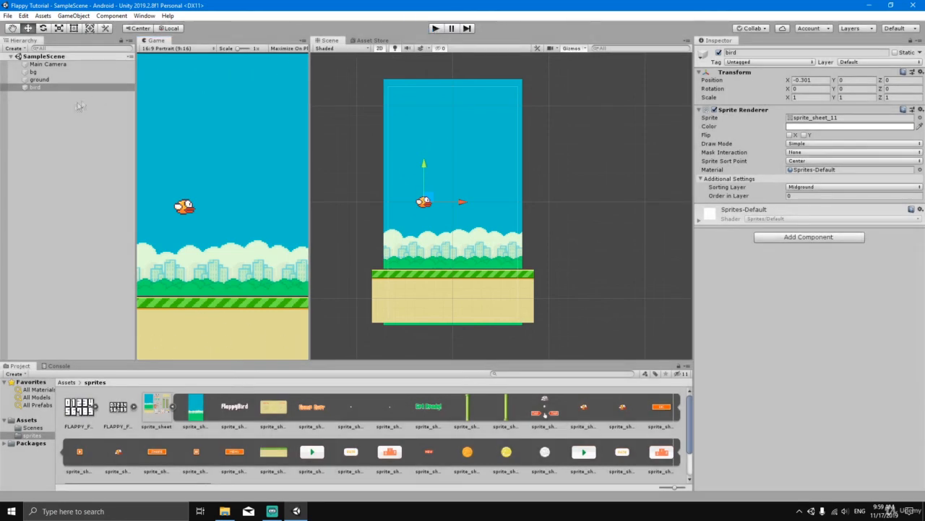
Open the Asset Store and search it for letterbox
left_click(369, 41)
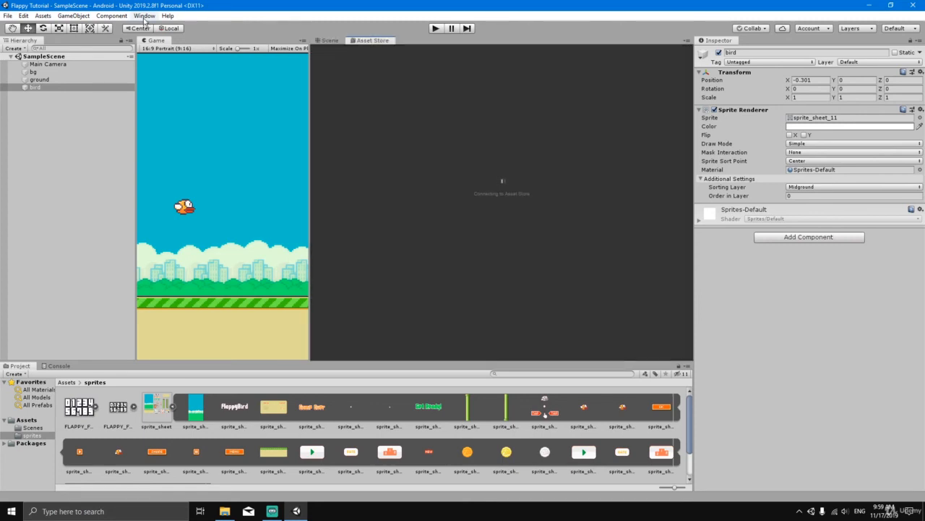
left_click(144, 16)
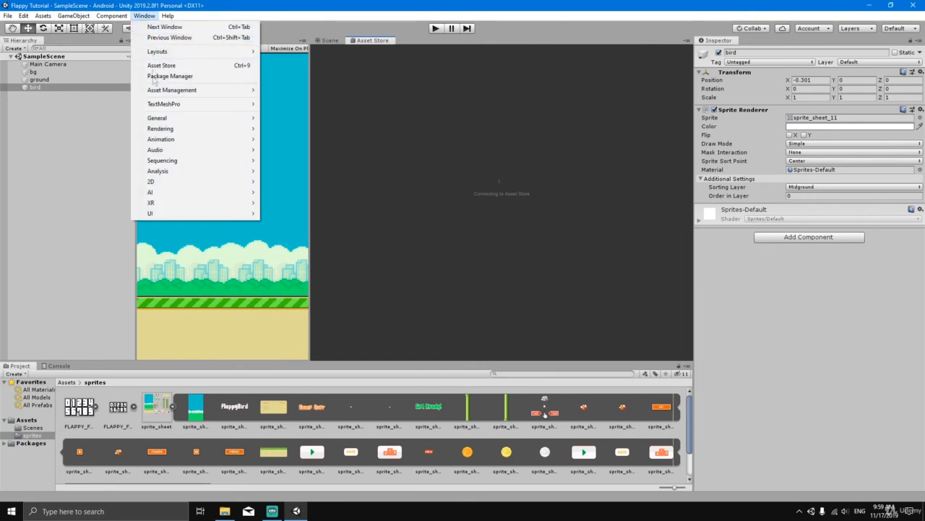
mouse_move(170, 122)
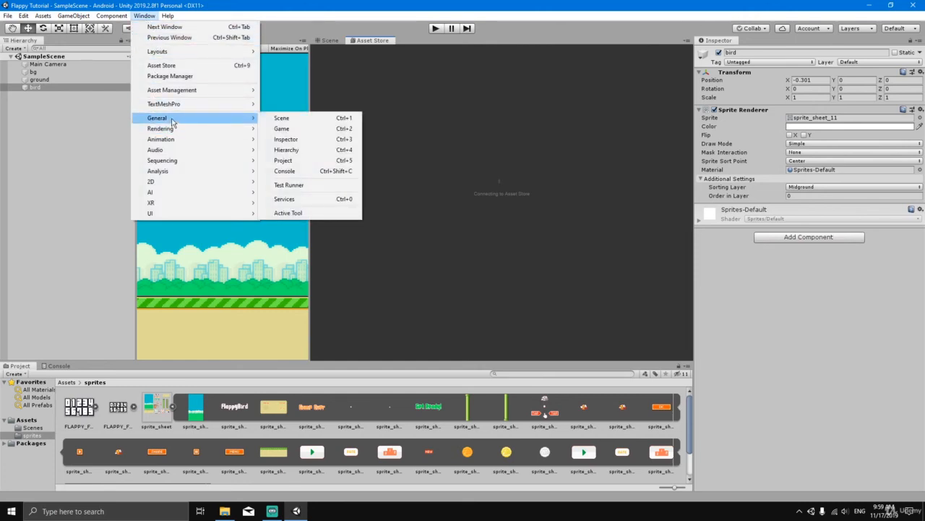
left_click(167, 66)
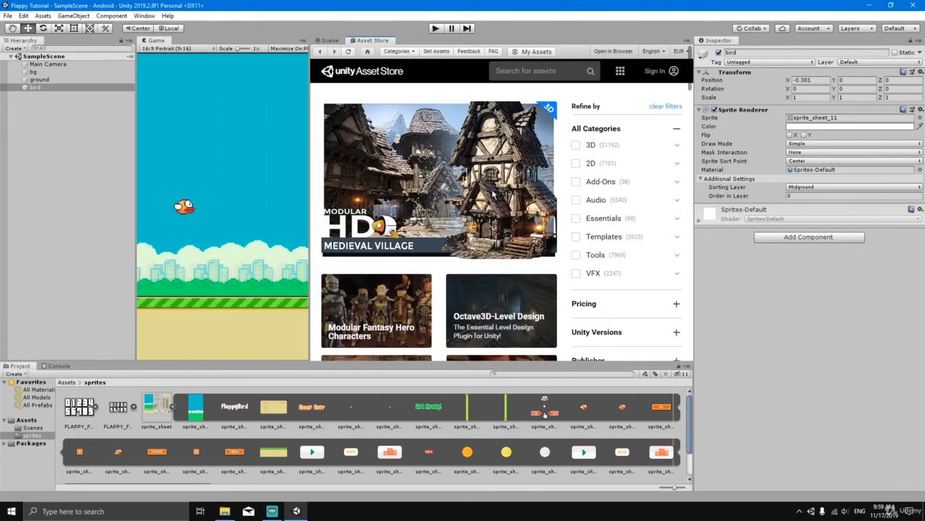
scroll(486, 193, "down", 1)
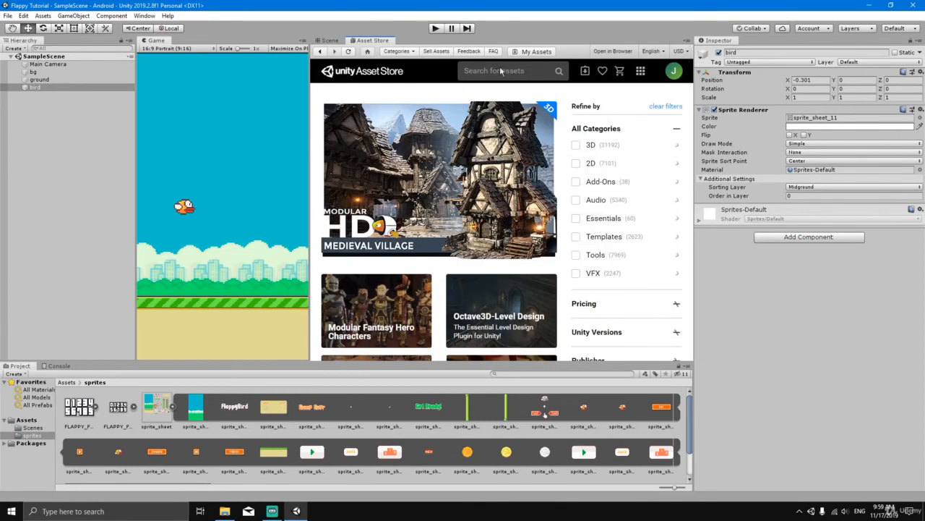
left_click(502, 72)
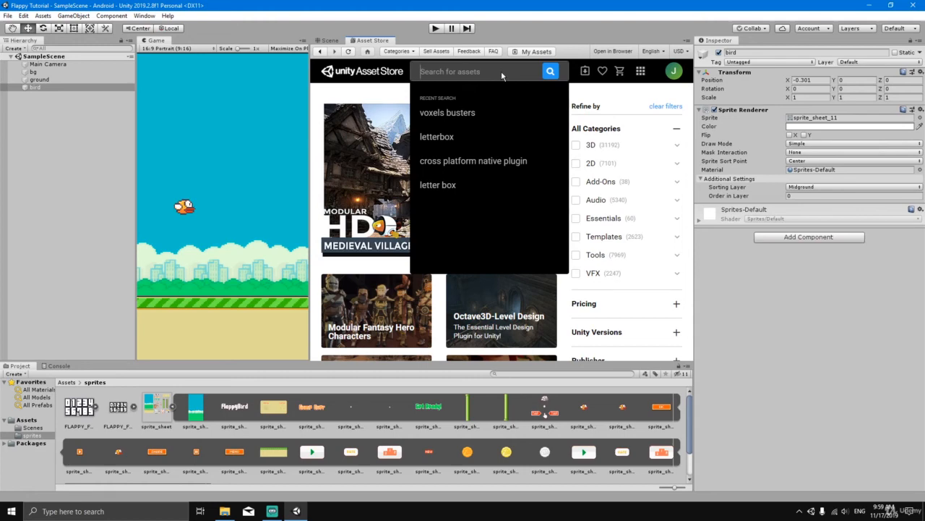
type("t")
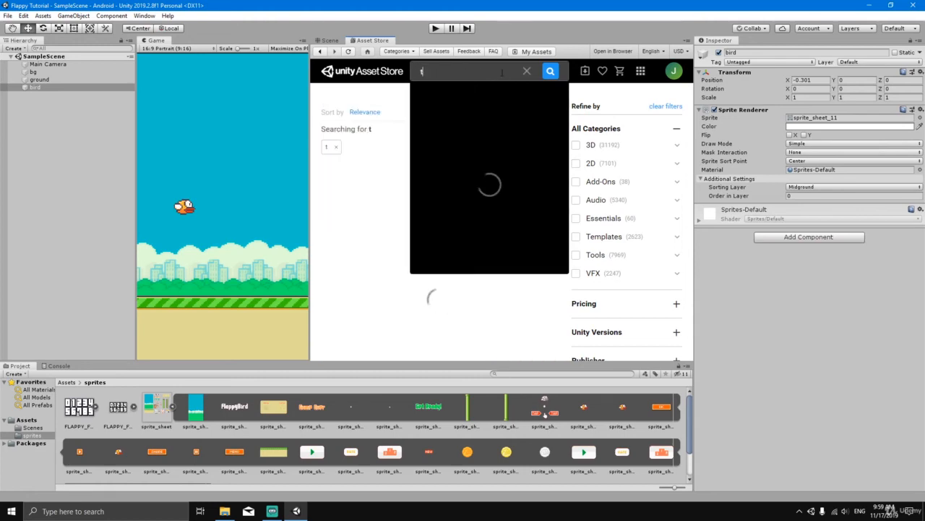
key("BackSpace")
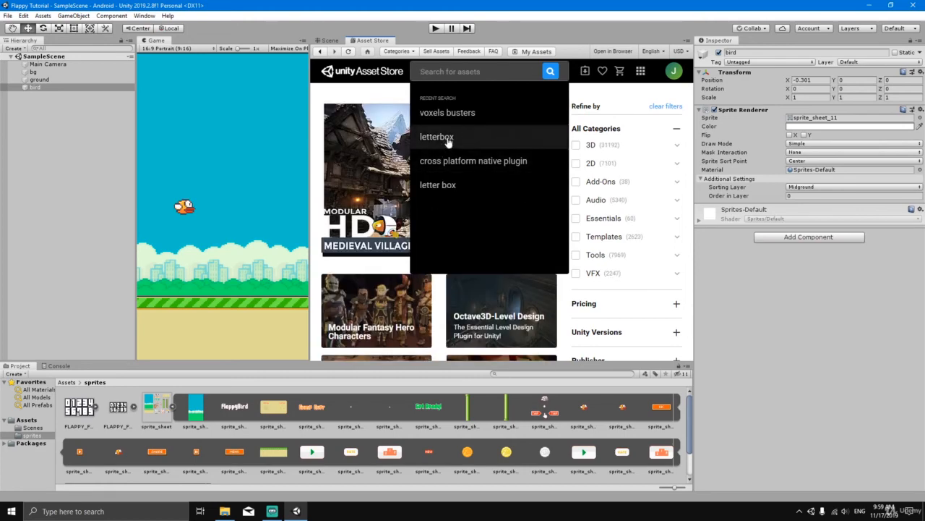
left_click(437, 136)
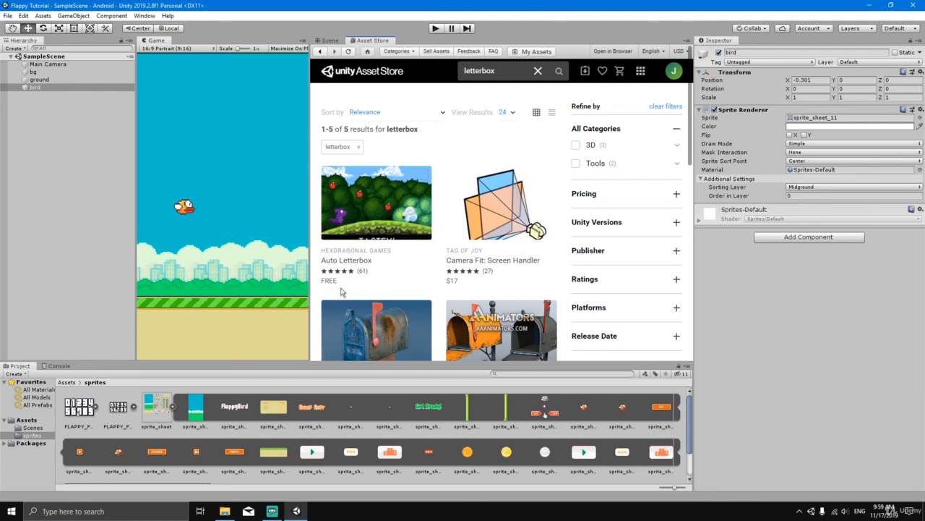
Open the free Auto Letterbox asset by Hexdragonal Games and start importing it into the project
left_click(370, 201)
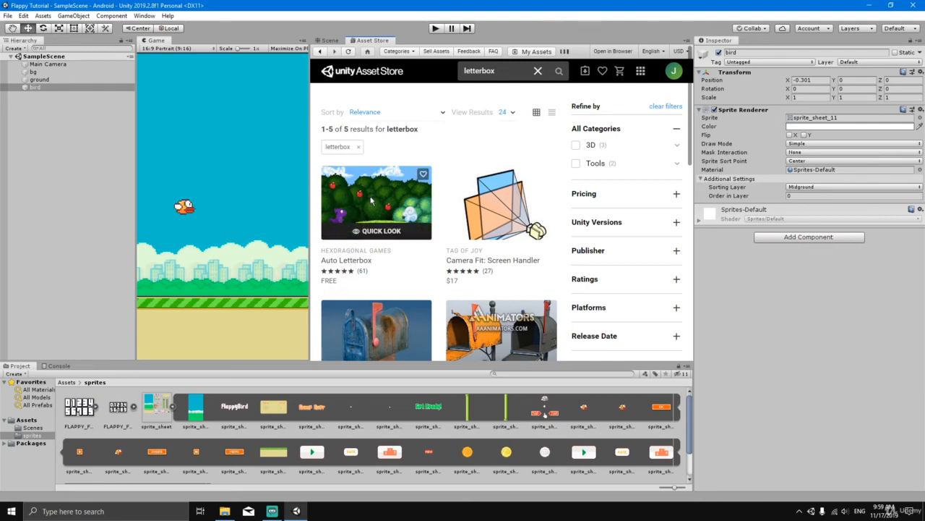
left_click(597, 178)
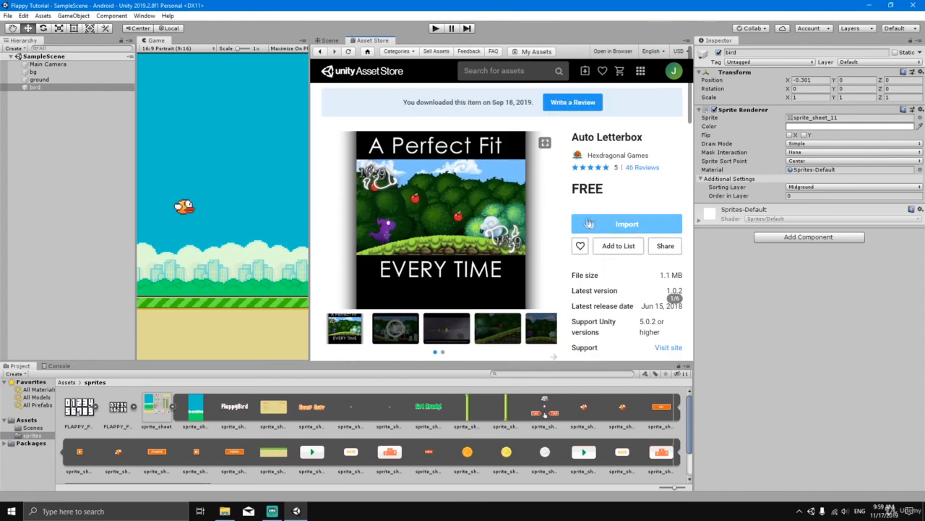
left_click(589, 224)
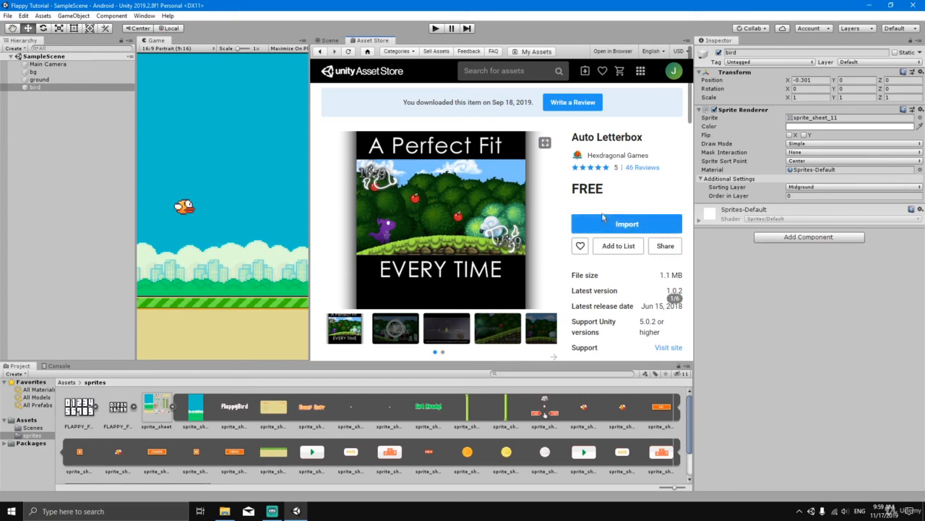
left_click(603, 221)
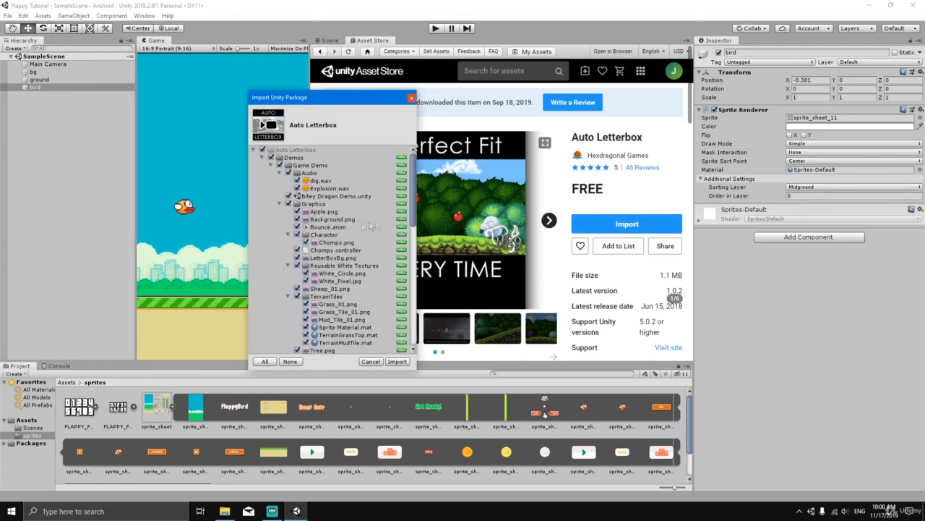
Exclude the Demos folder from the Auto Letterbox package, import the remaining files, and let Unity upgrade the obsolete APIs
scroll(299, 206, "down", 5)
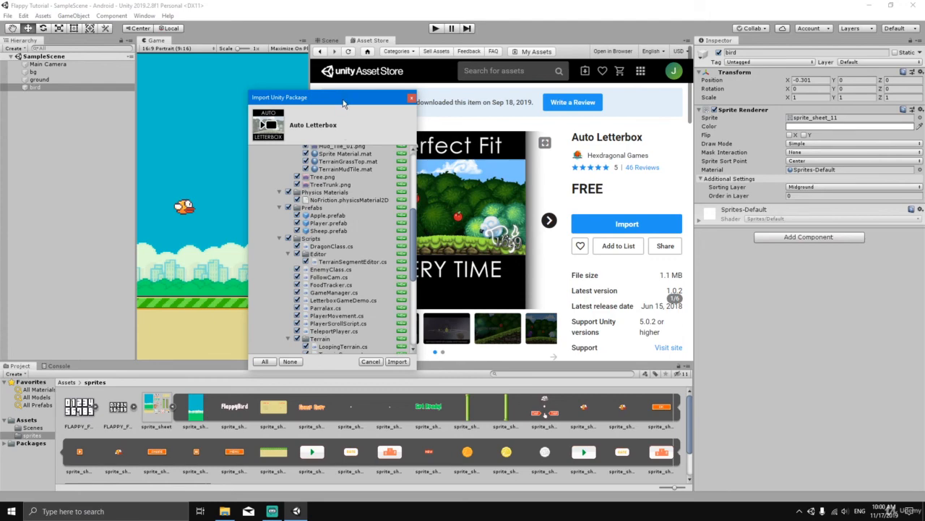
left_click_drag(343, 104, 350, 112)
scroll(350, 227, "down", 2)
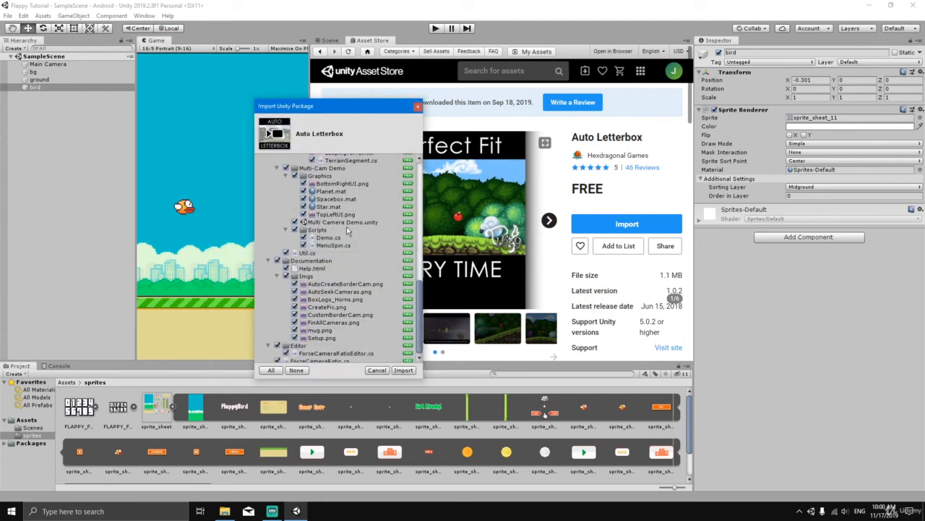
scroll(345, 232, "up", 6)
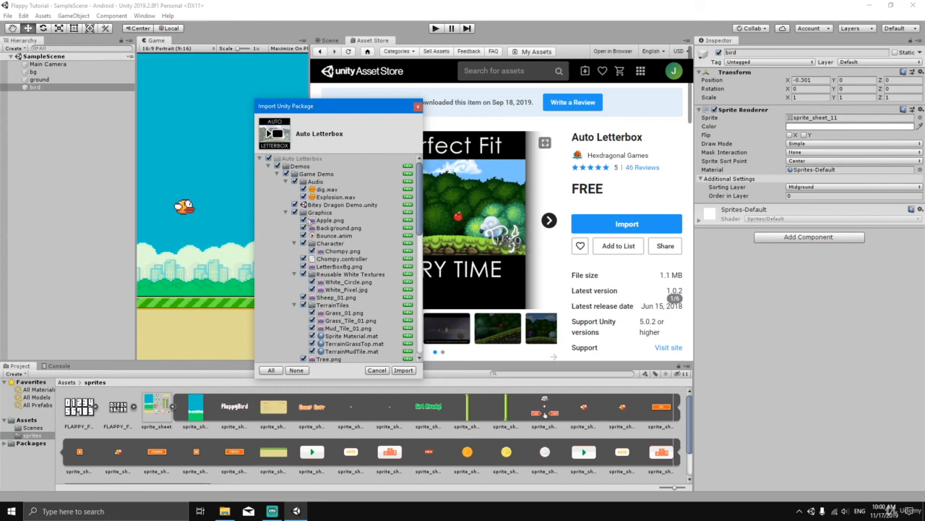
left_click(277, 166)
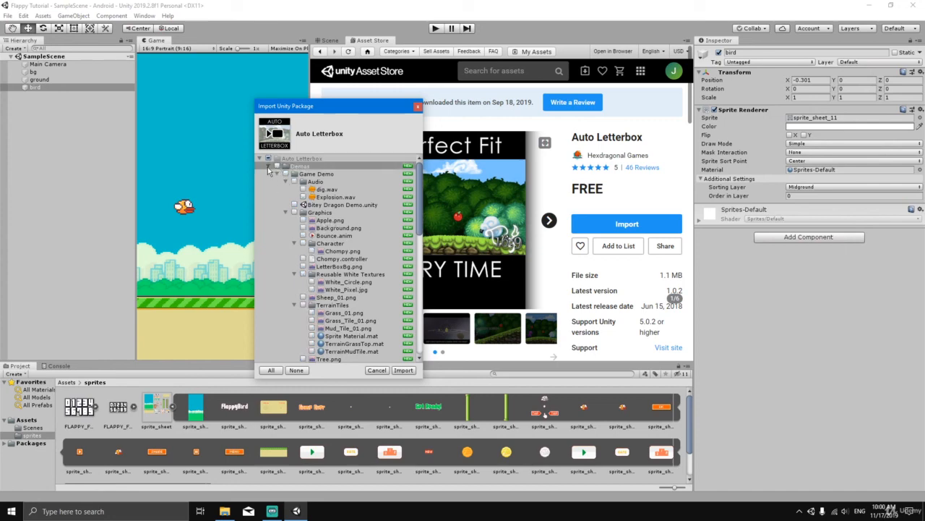
left_click(269, 166)
left_click(268, 174)
left_click(269, 182)
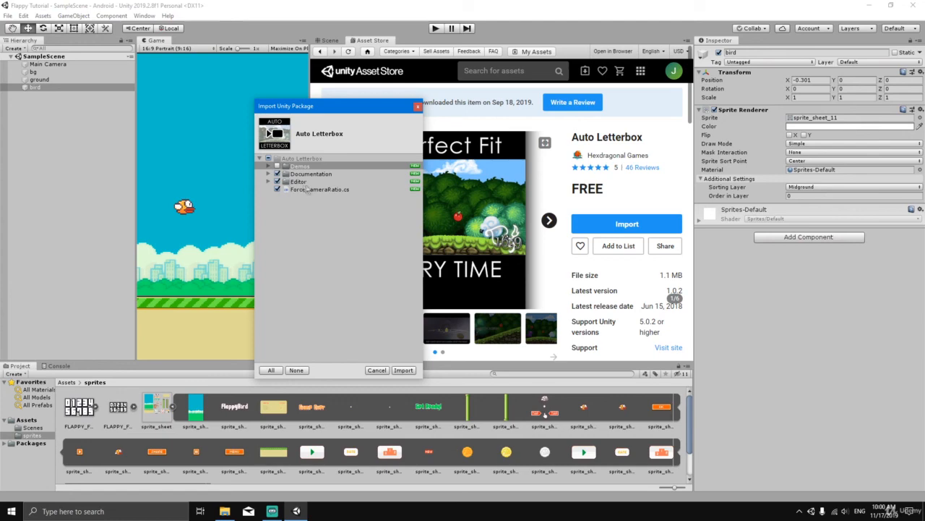
left_click(400, 370)
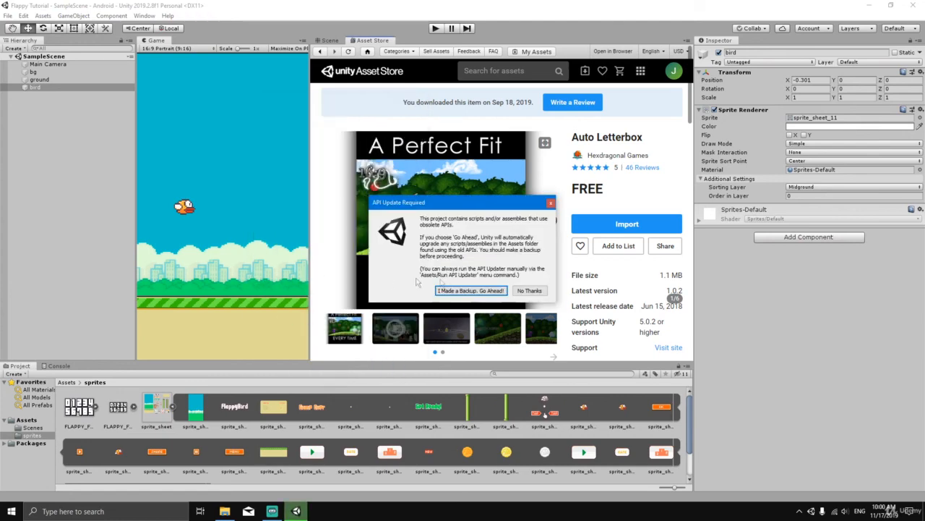
left_click(483, 292)
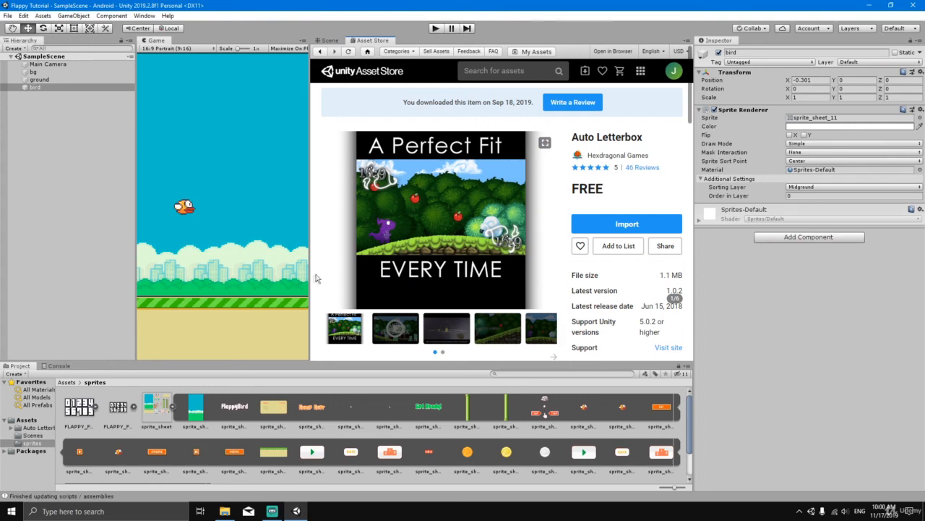
Return to the Scene view and open the imported Auto Letterbox folder in the project assets
left_click_drag(56, 432, 85, 431)
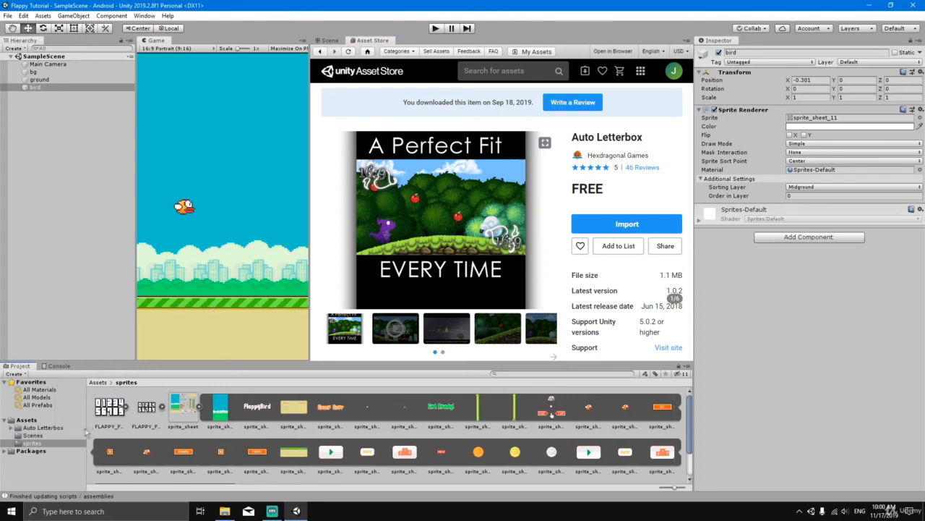
left_click(329, 42)
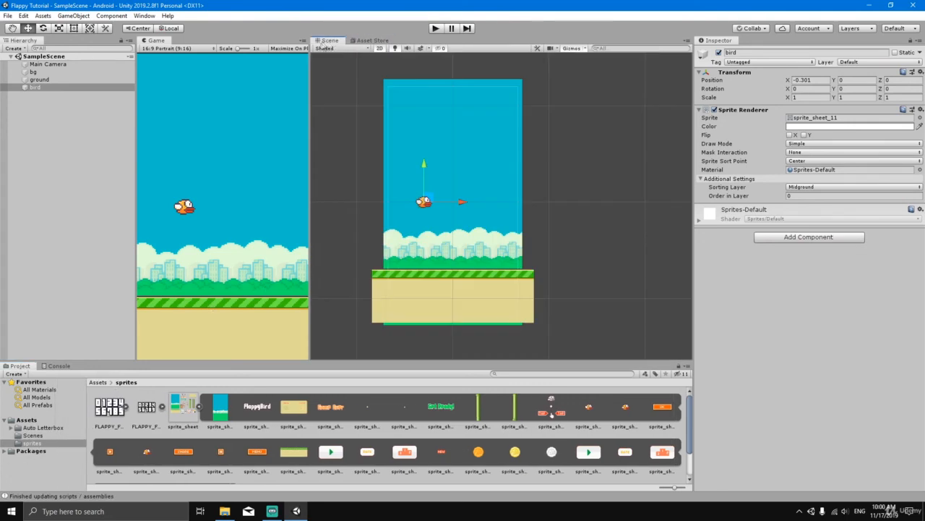
left_click(43, 427)
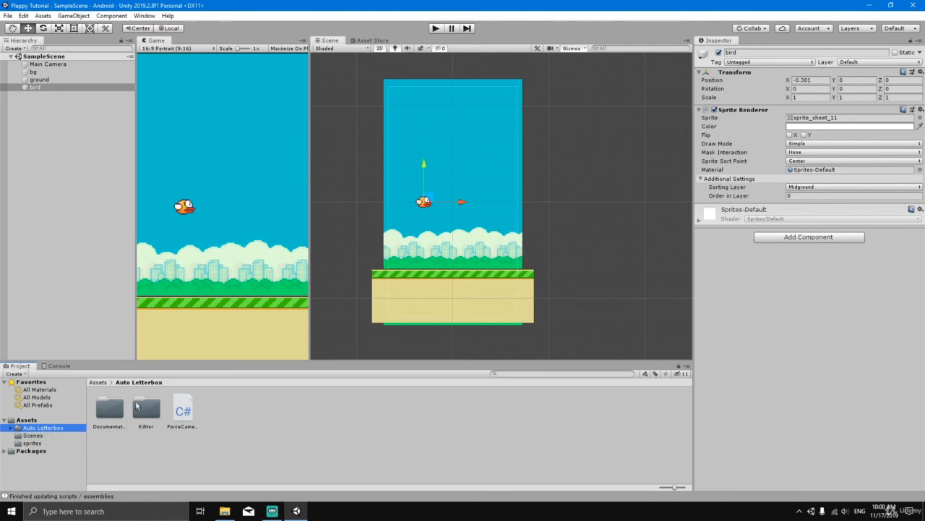
Create a Force Camera Ratios object in the scene and set its target viewport ratio to X 9, Y 16
right_click(34, 105)
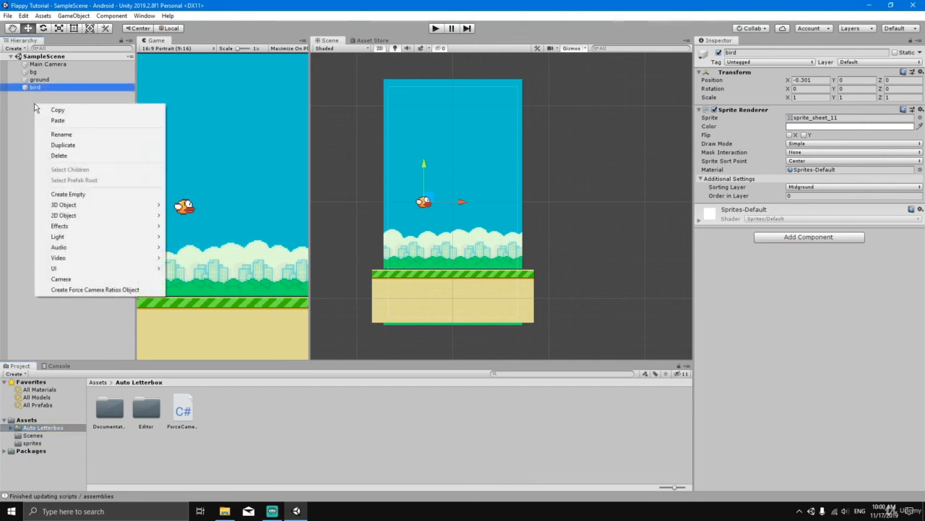
left_click(99, 292)
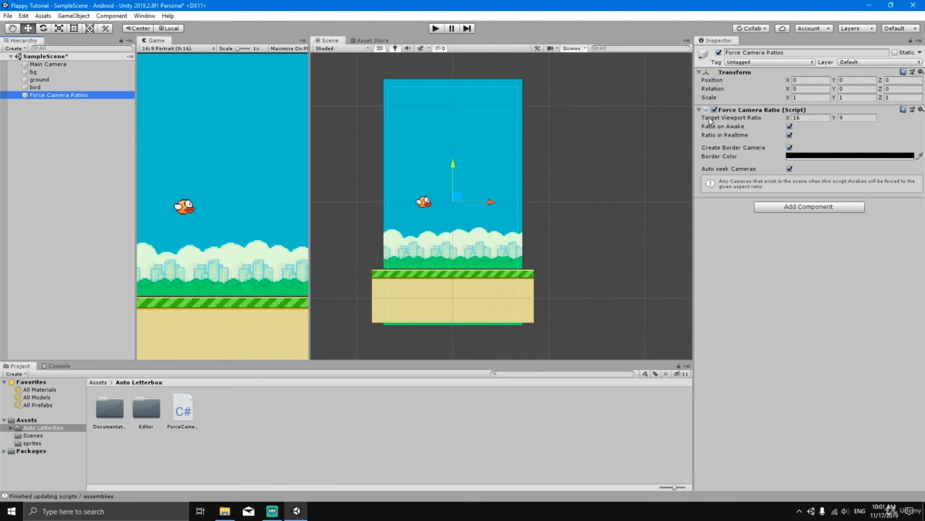
left_click(808, 118)
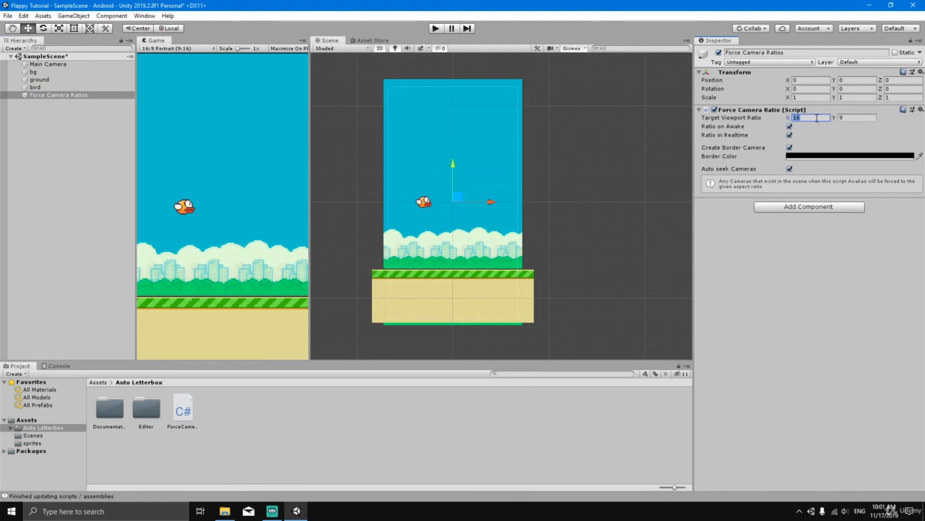
left_click(853, 119)
type("16")
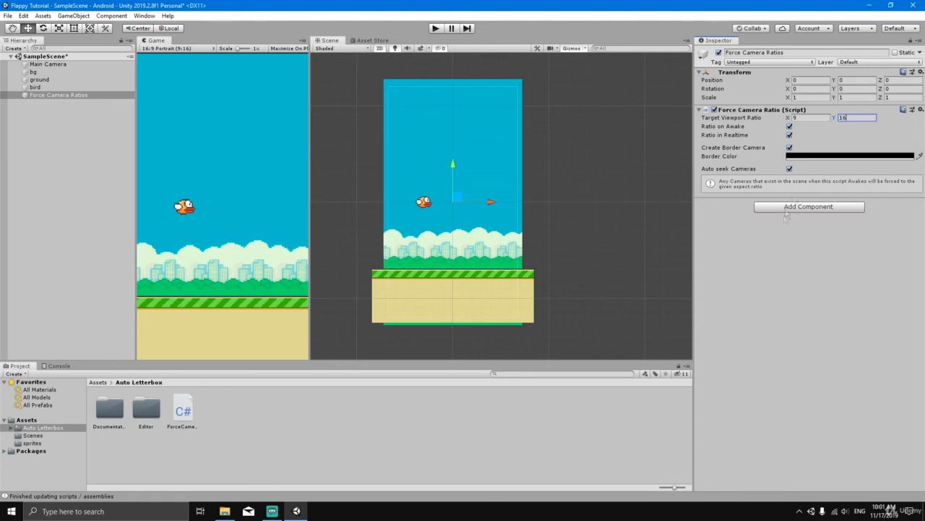
key("Return")
Play the scene, switch the Game view to 18:9 Portrait to check the letterboxing, and stop playback
left_click(434, 28)
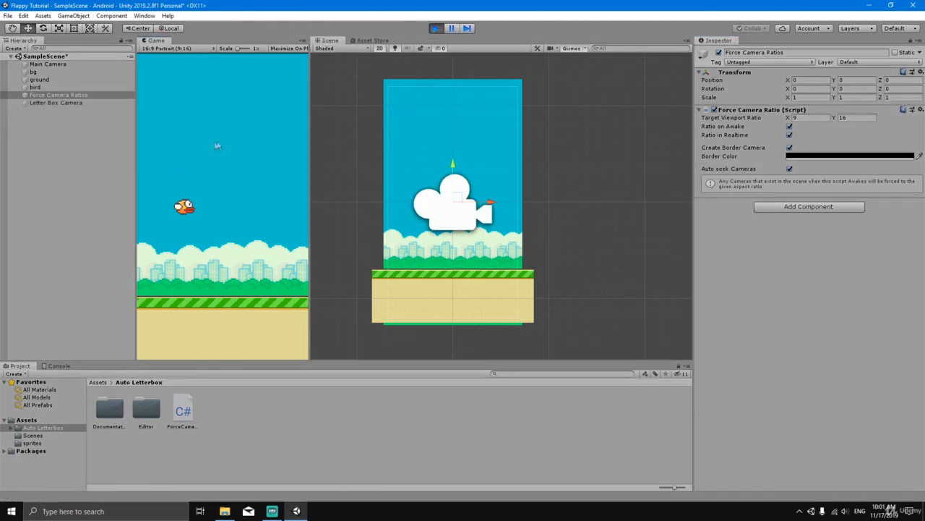
left_click(192, 49)
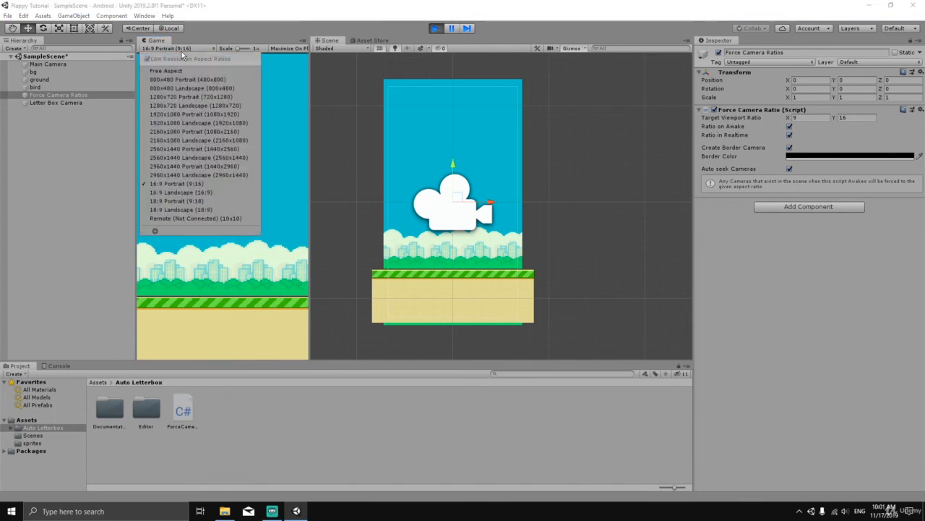
left_click(197, 202)
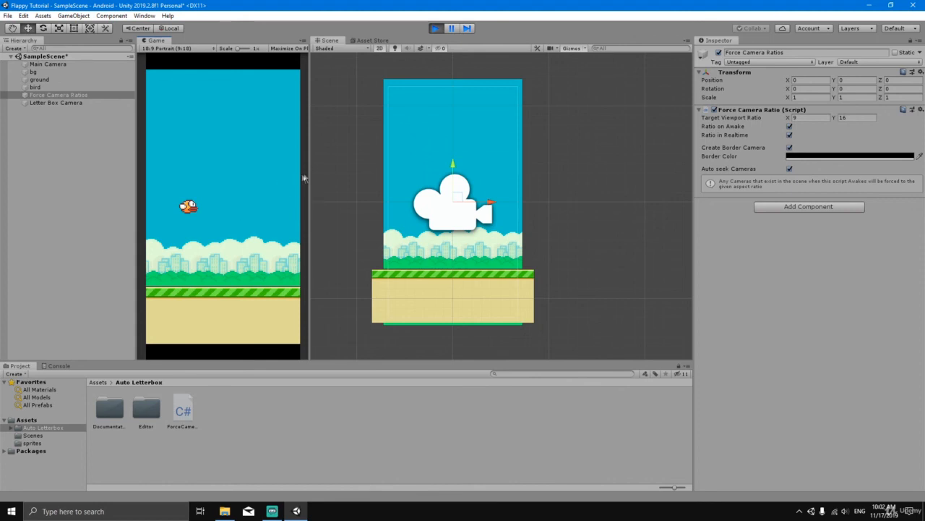
left_click(434, 30)
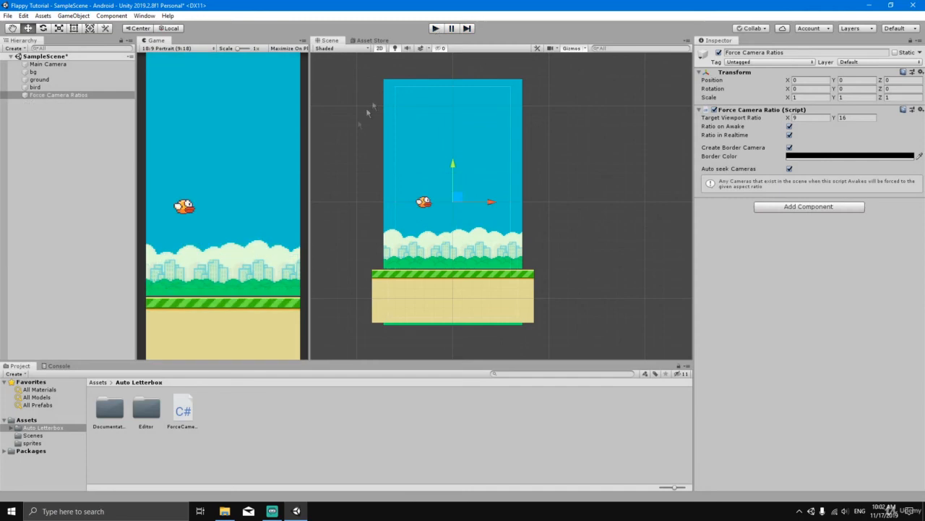